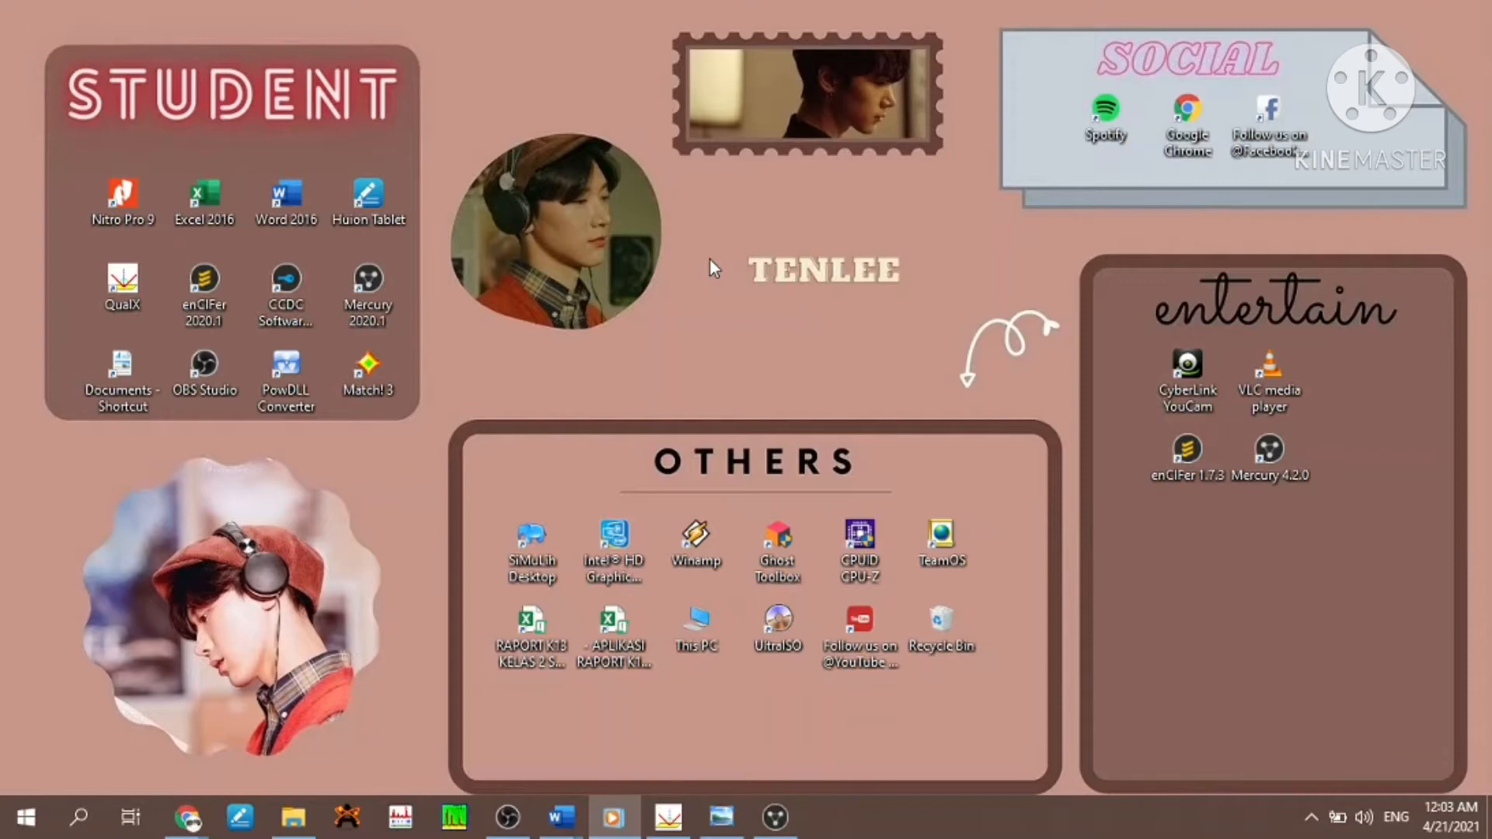
- Switch to QualX and select the full COD CIF File web address in the Sillimanite card info
{"action": "left_click", "coordinate": [673, 819]}
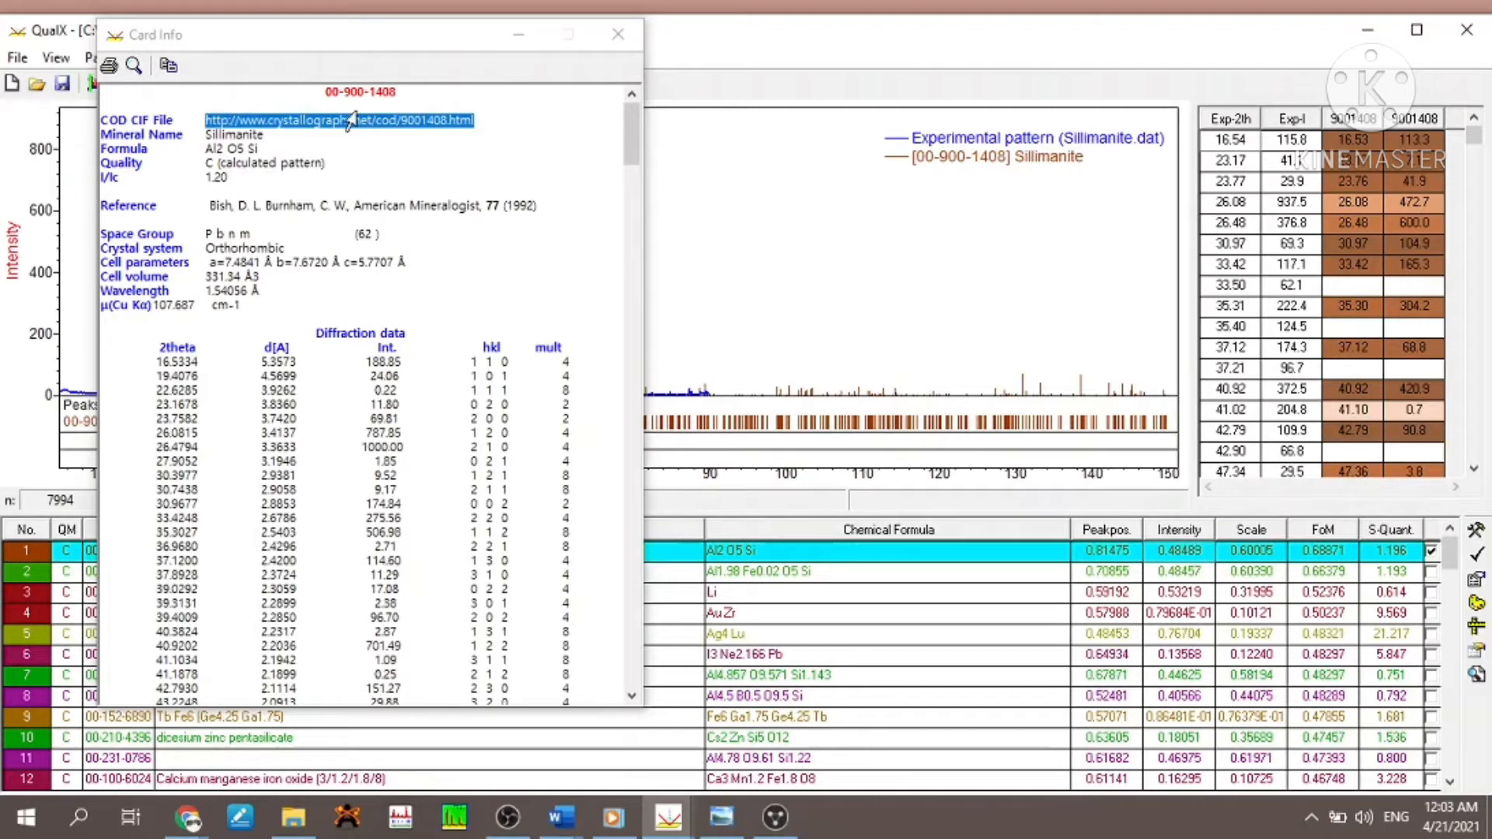
{"action": "left_click", "coordinate": [534, 117]}
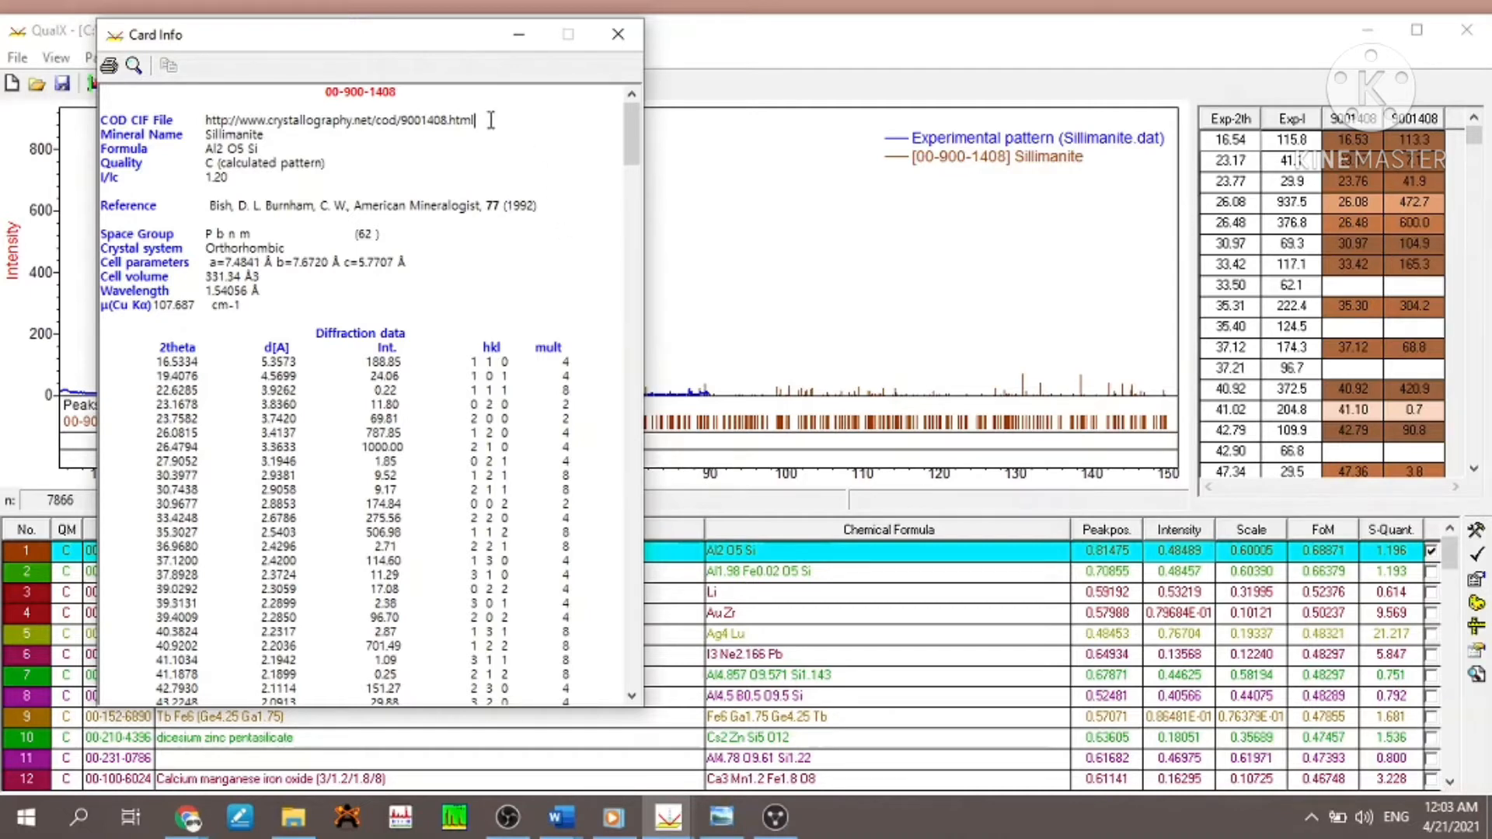
{"action": "left_click_drag", "start_coordinate": [481, 119], "coordinate": [208, 118]}
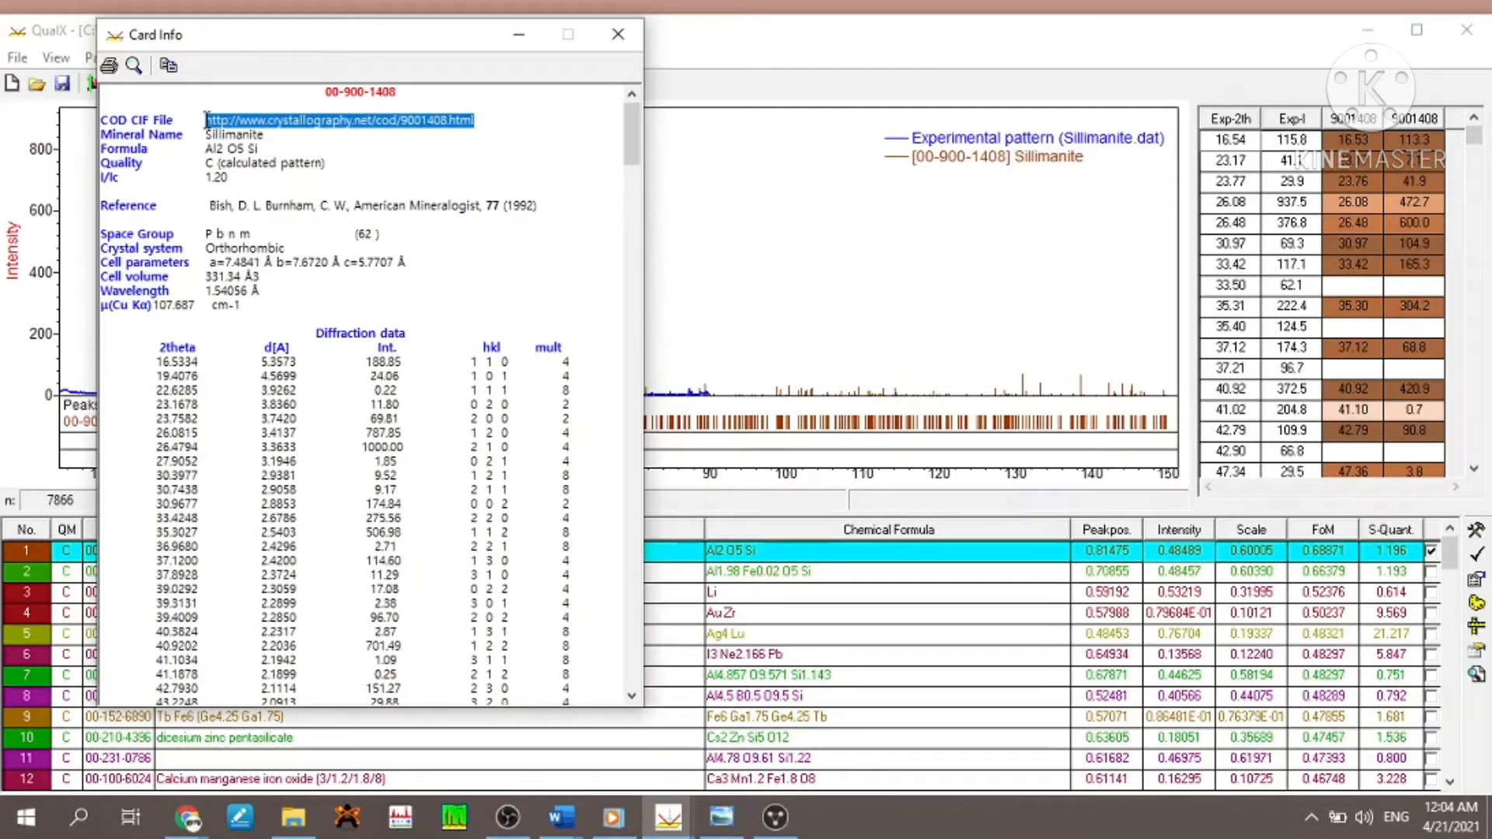
- Switch to Chrome and search Google for "crystallography open database" in a new tab
{"action": "left_click", "coordinate": [187, 817]}
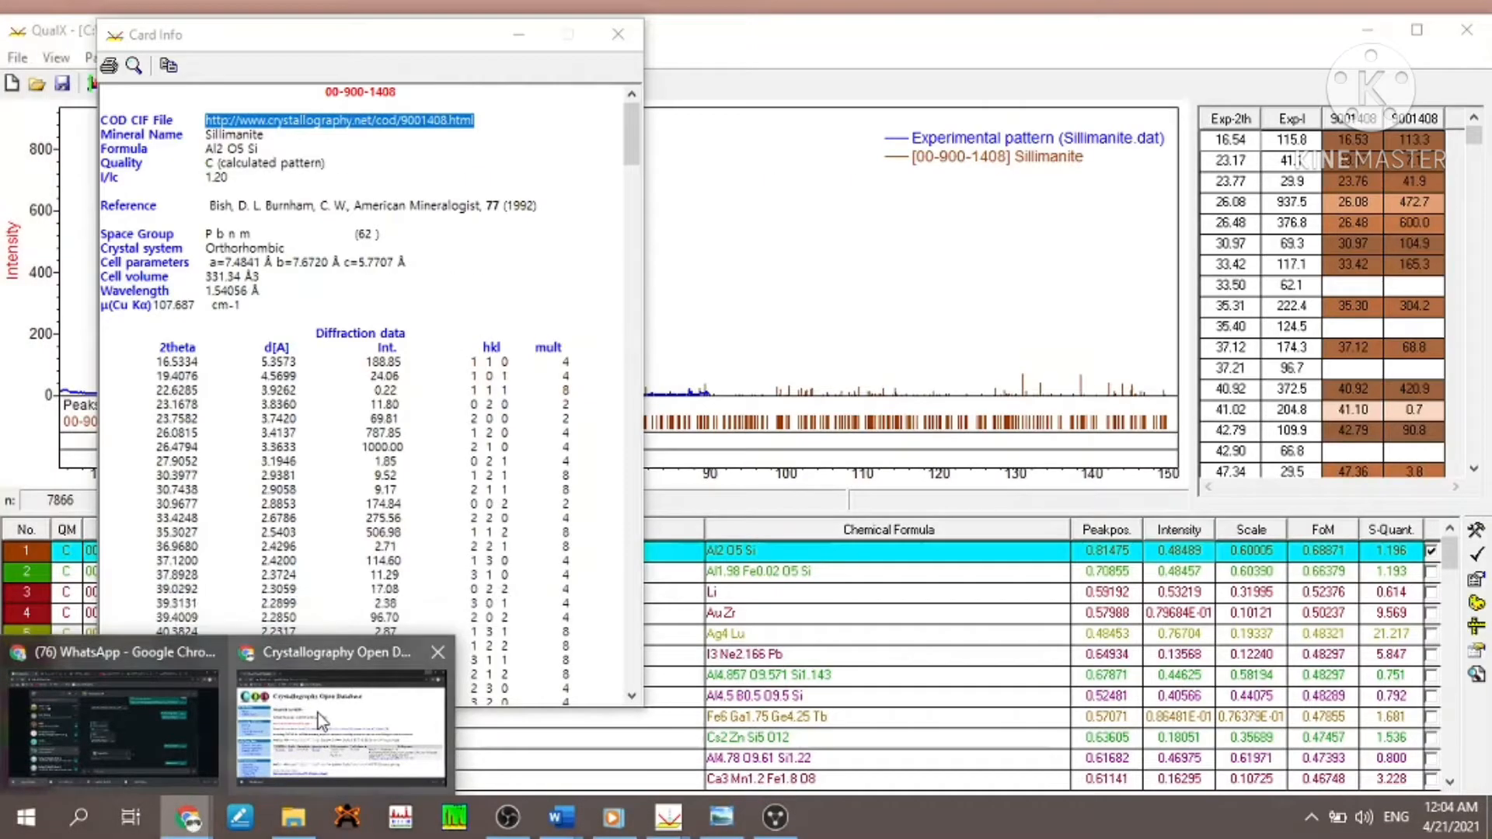
{"action": "left_click", "coordinate": [319, 714]}
{"action": "left_click", "coordinate": [373, 40]}
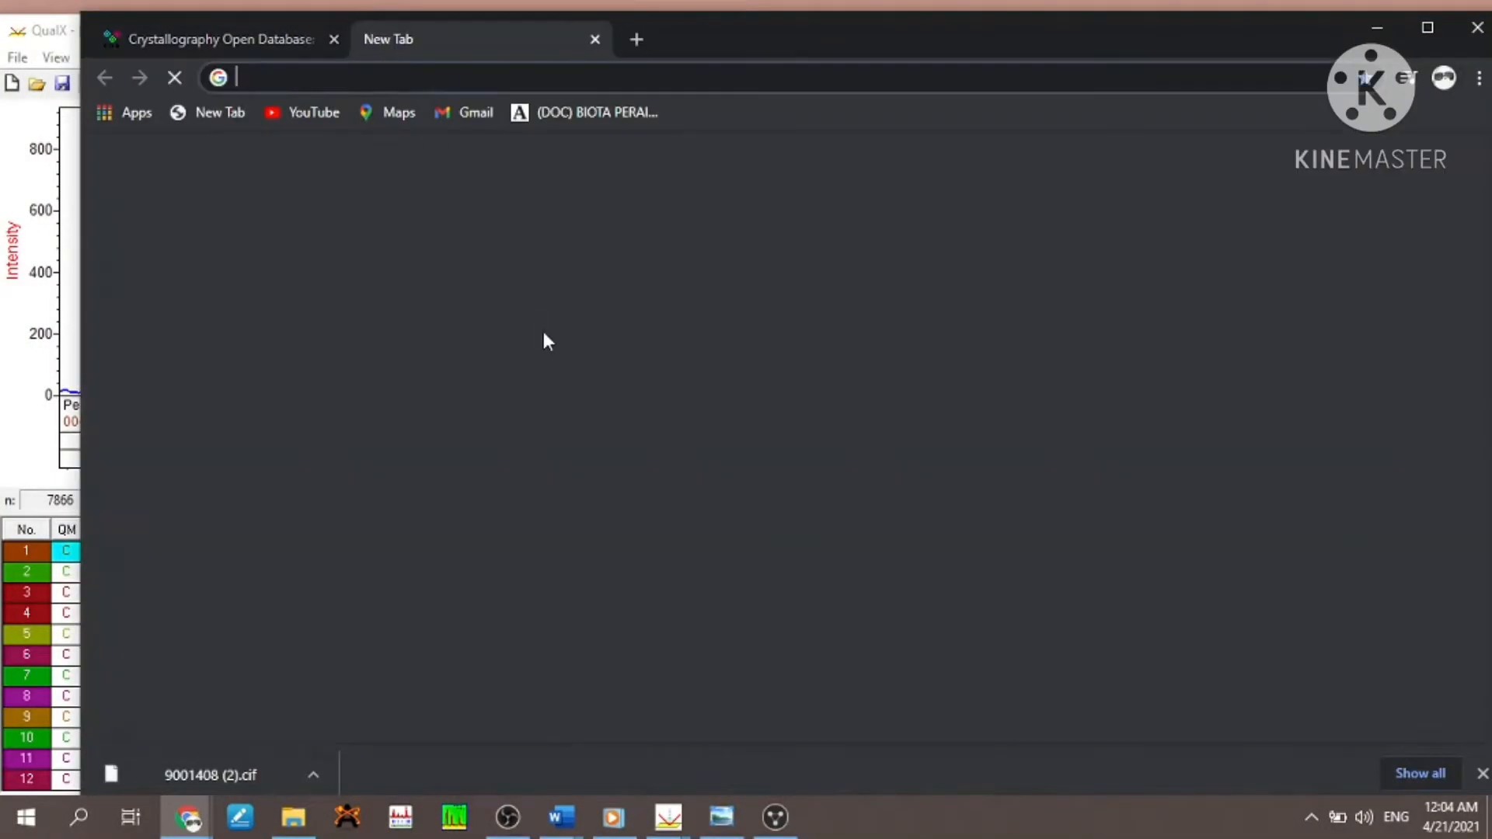
{"action": "left_click", "coordinate": [570, 479]}
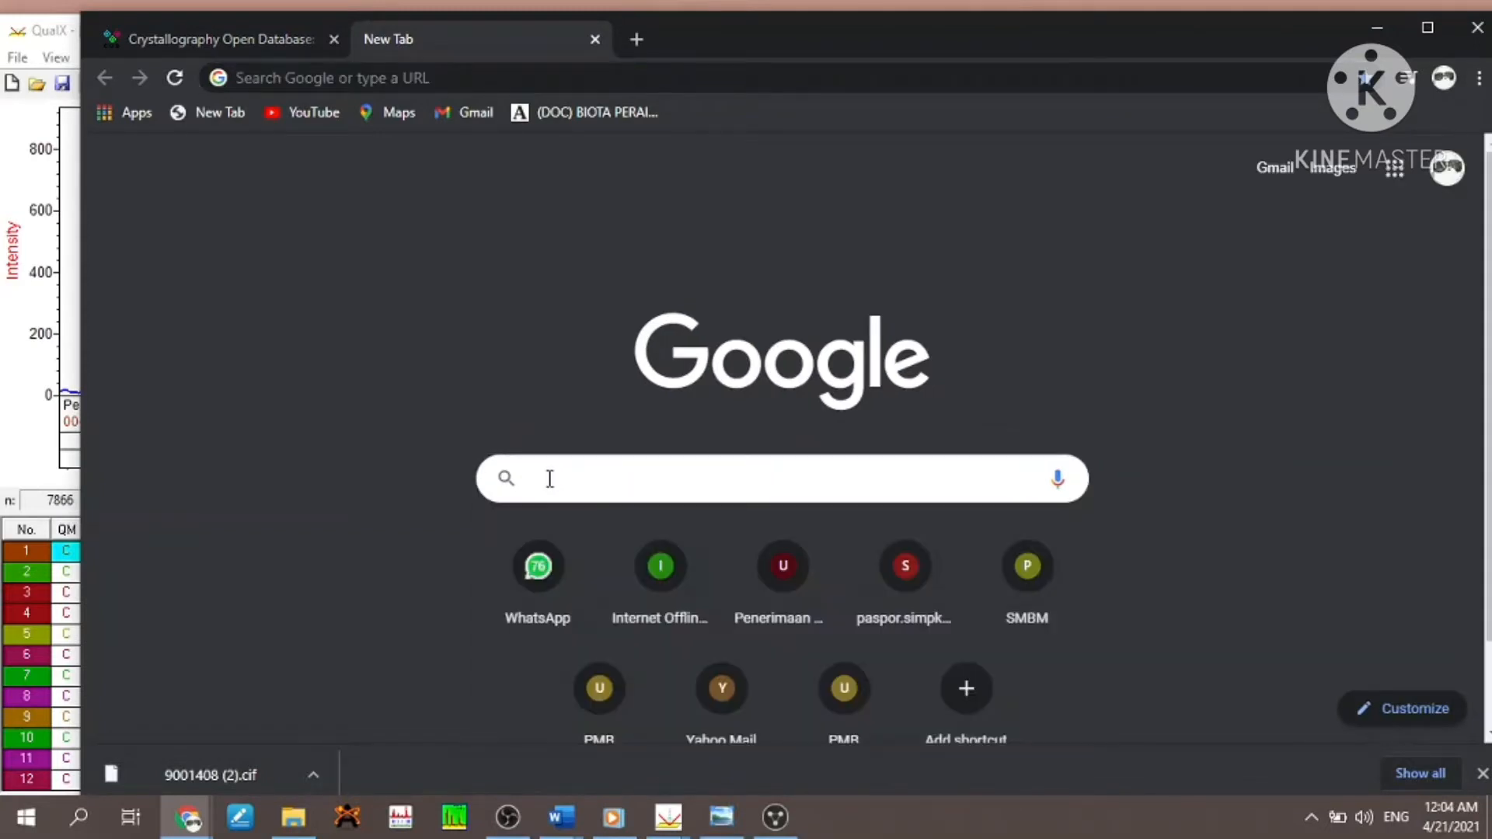
{"action": "type", "text": "crysta"}
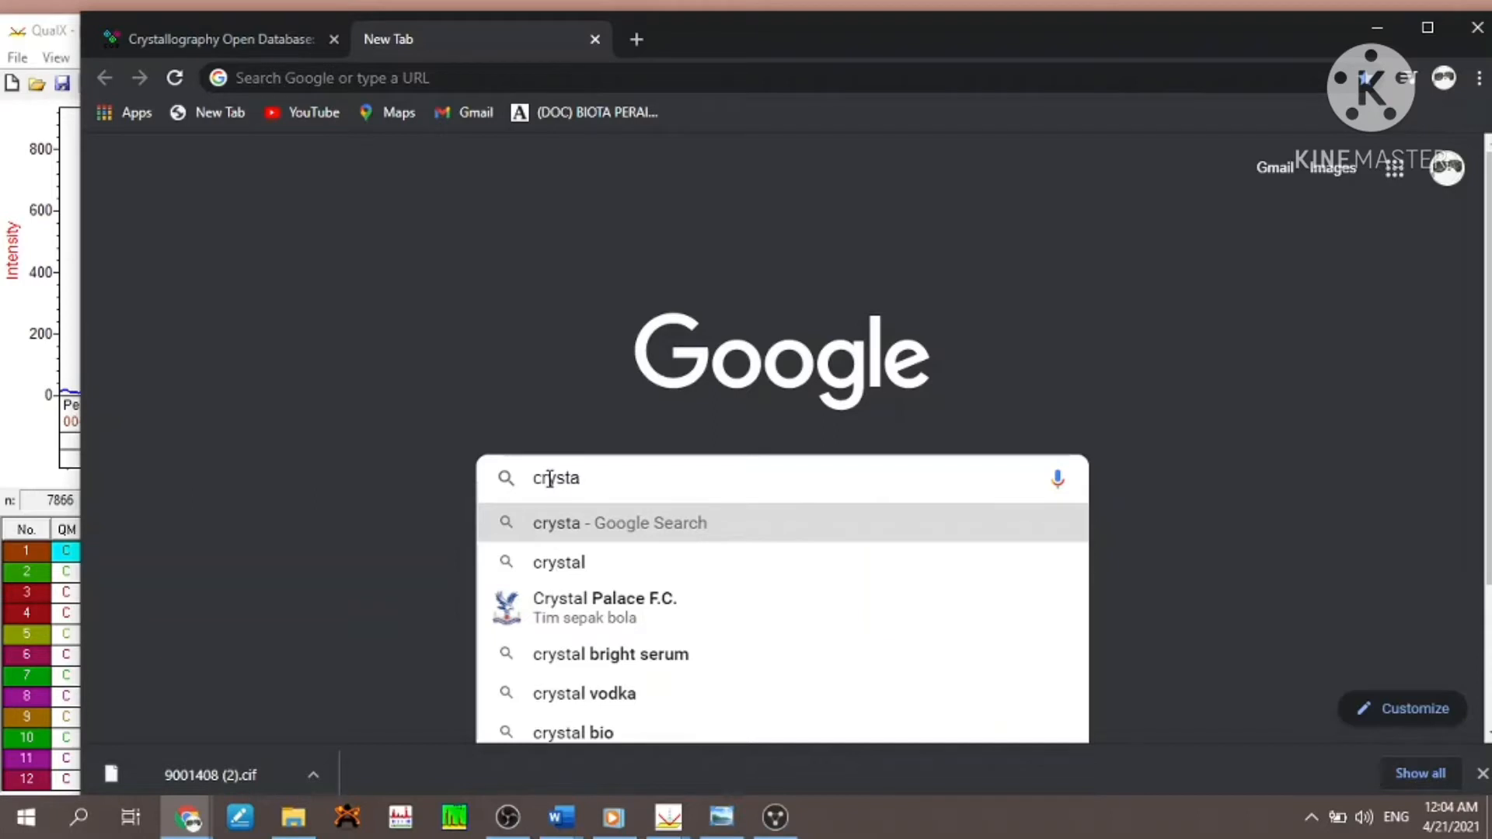
{"action": "type", "text": "llo"}
{"action": "key", "text": "BackSpace"}
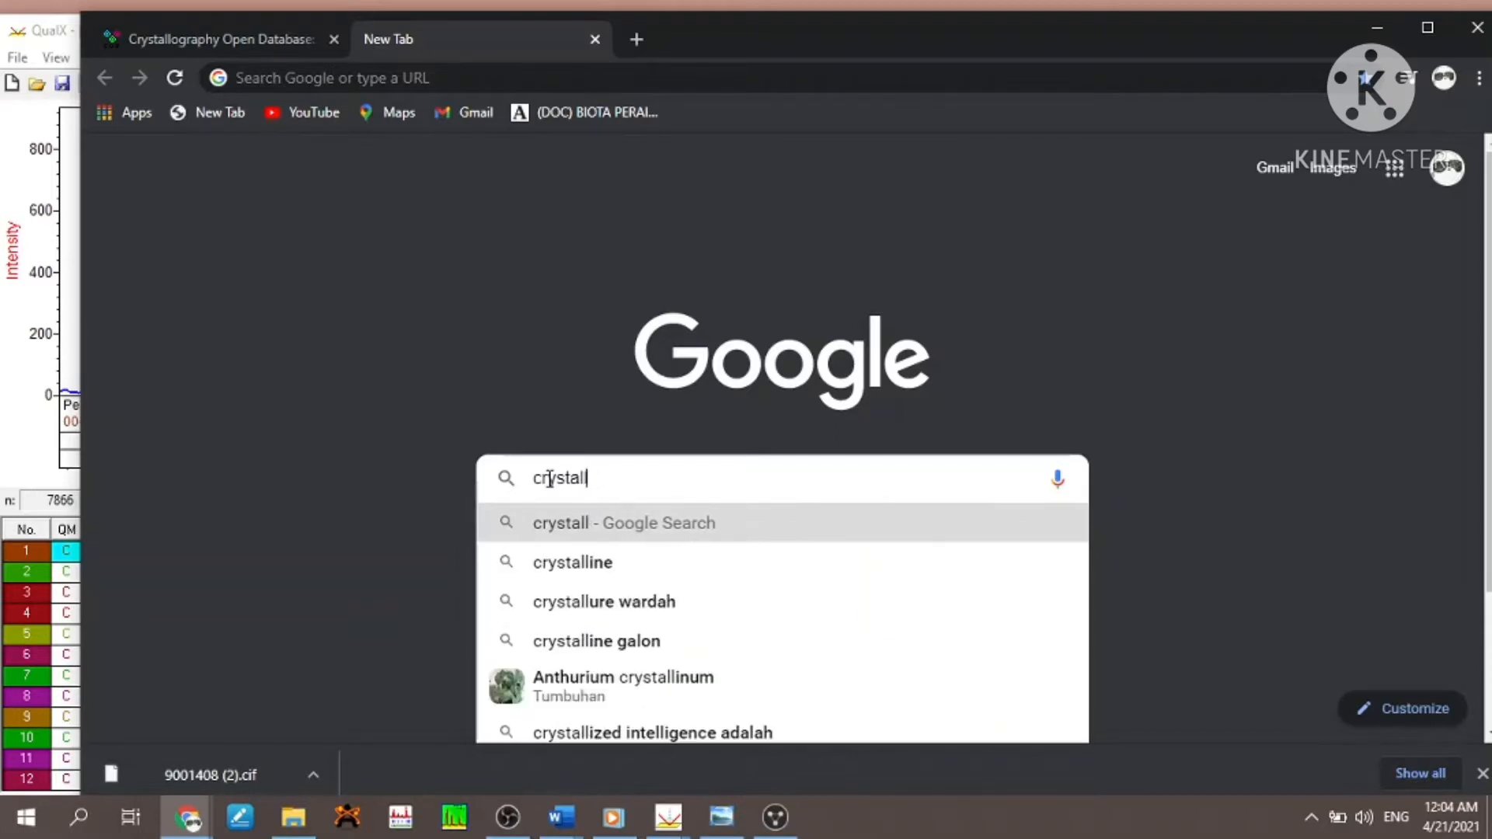
{"action": "type", "text": "ograf"}
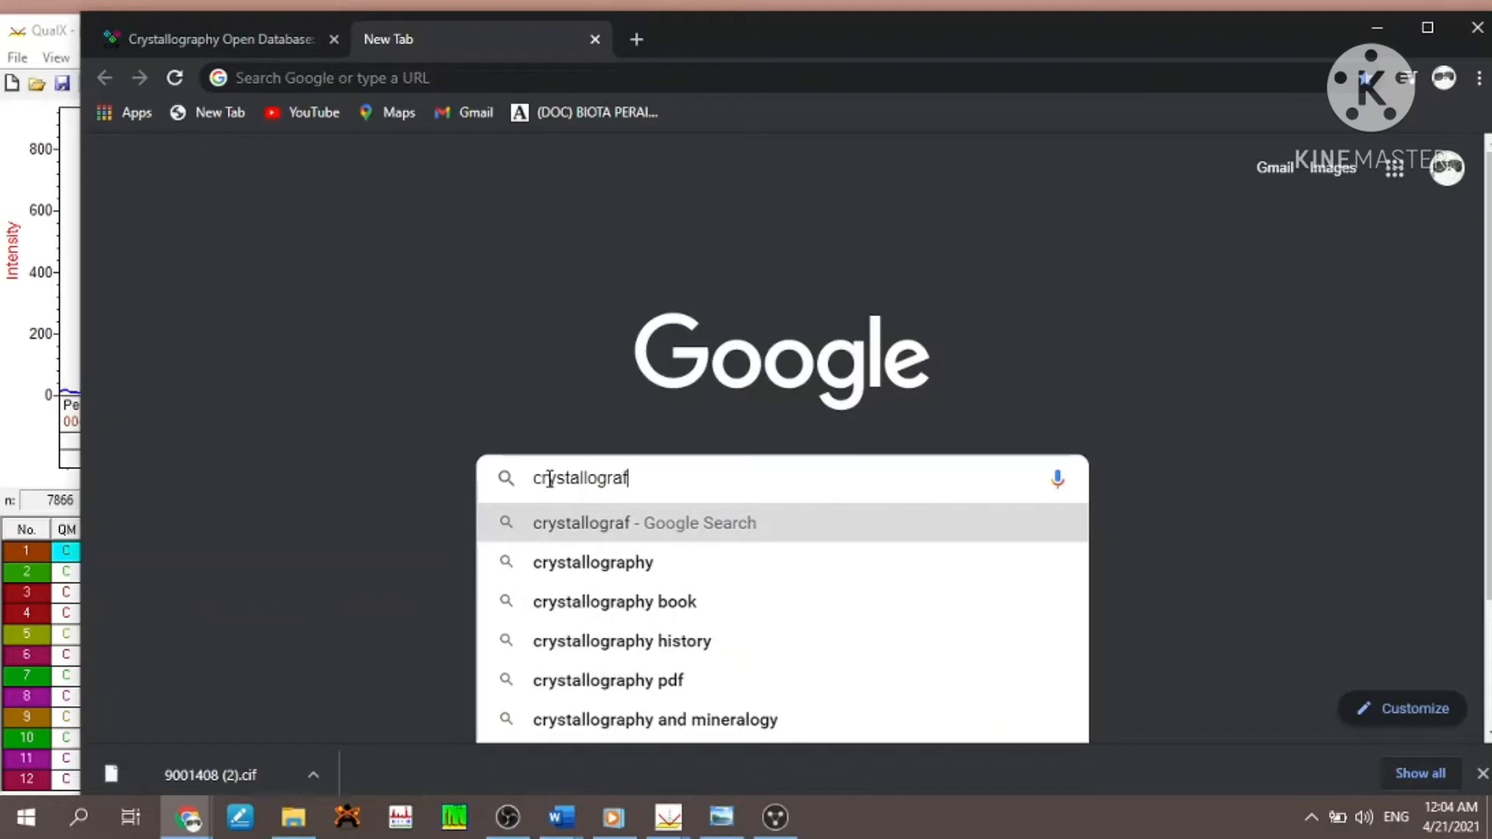
{"action": "key", "text": "BackSpace"}
{"action": "type", "text": "p"}
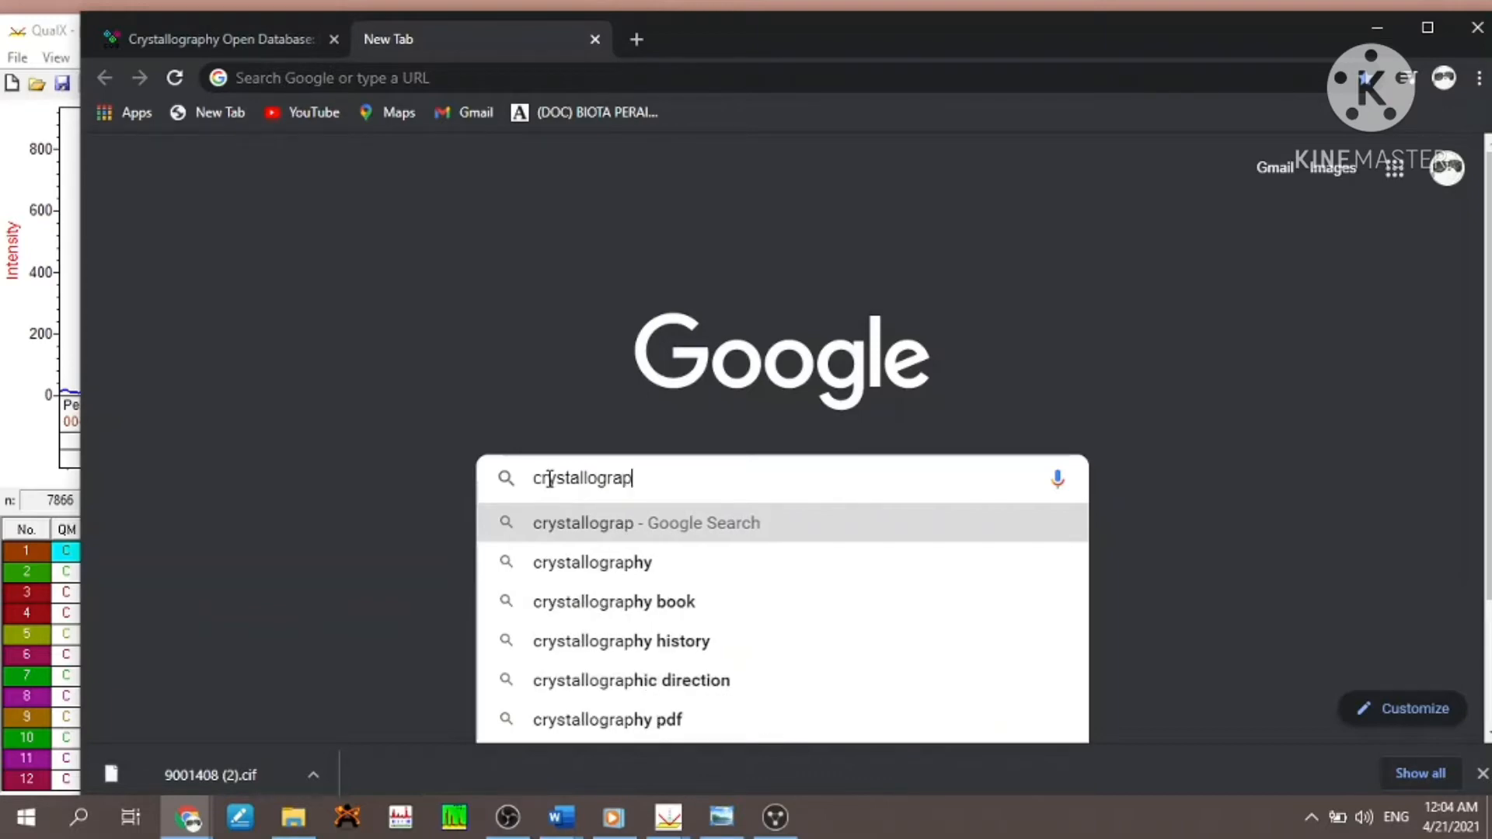
{"action": "type", "text": "hy"}
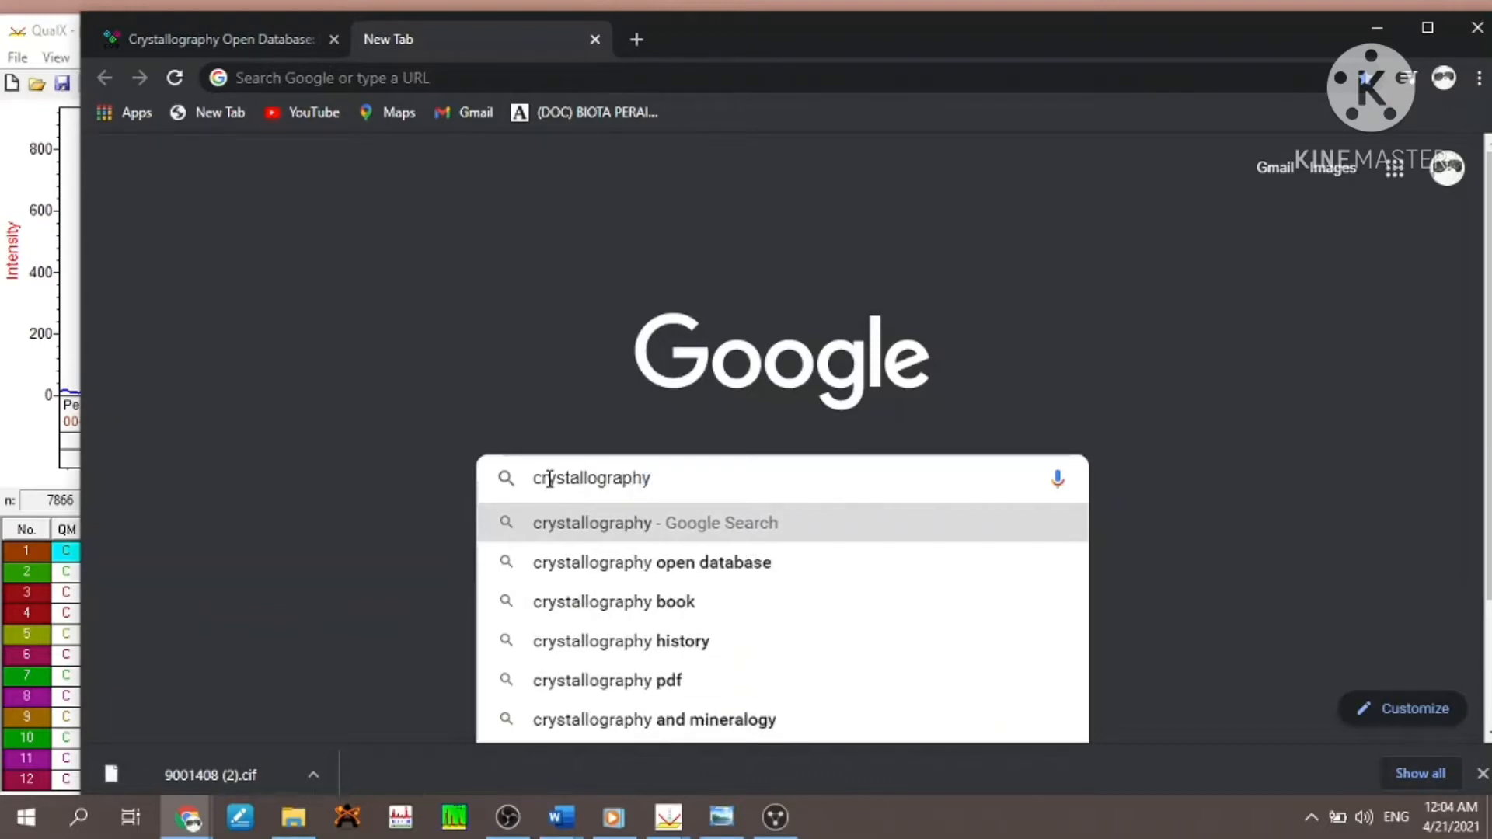
{"action": "left_click", "coordinate": [559, 564]}
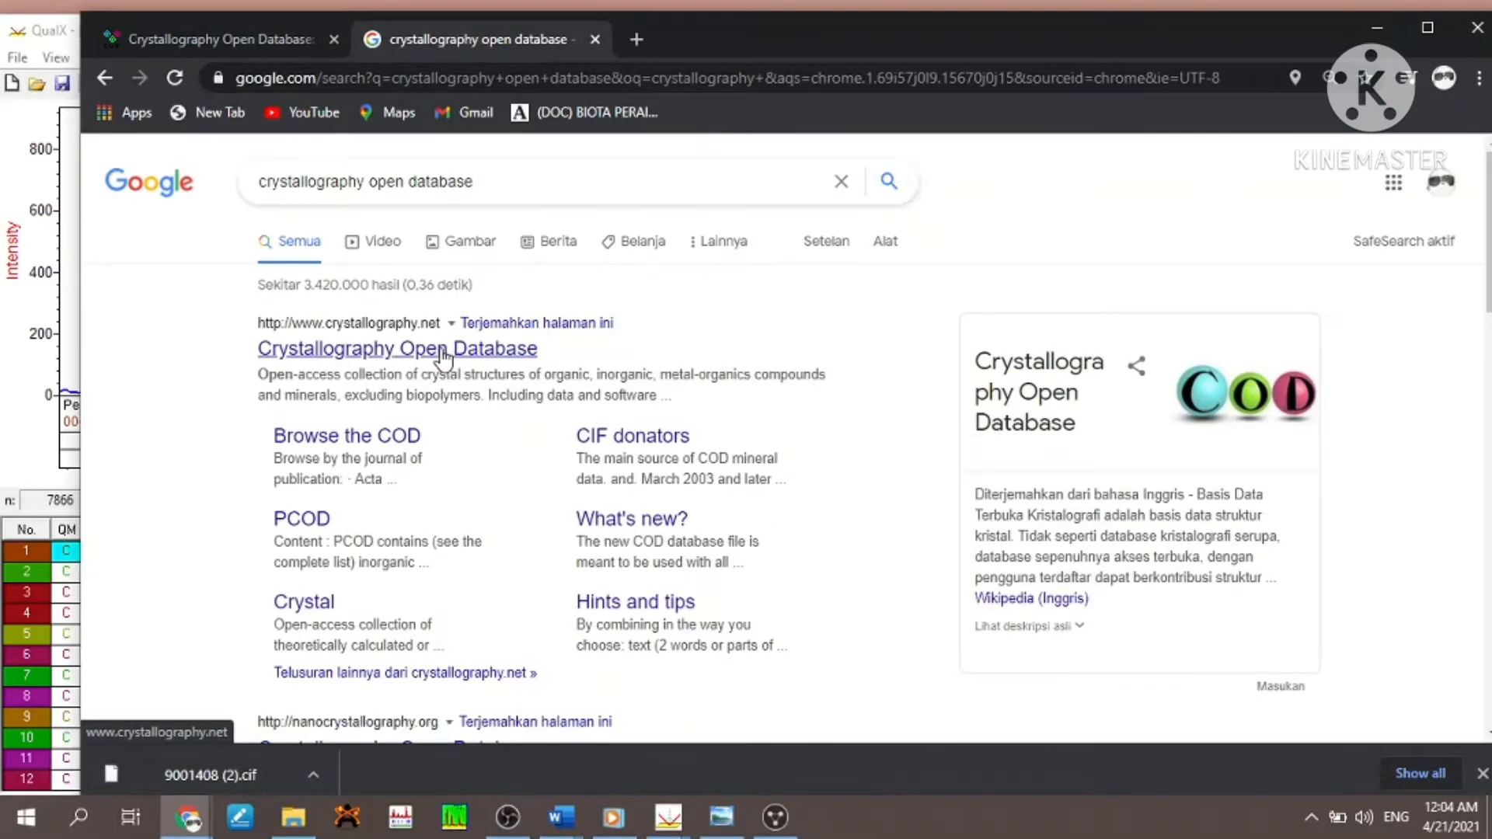
- Open the Crystallography Open Database site from the results, maximise the browser window and go to the site's Search page
{"action": "left_click", "coordinate": [441, 349]}
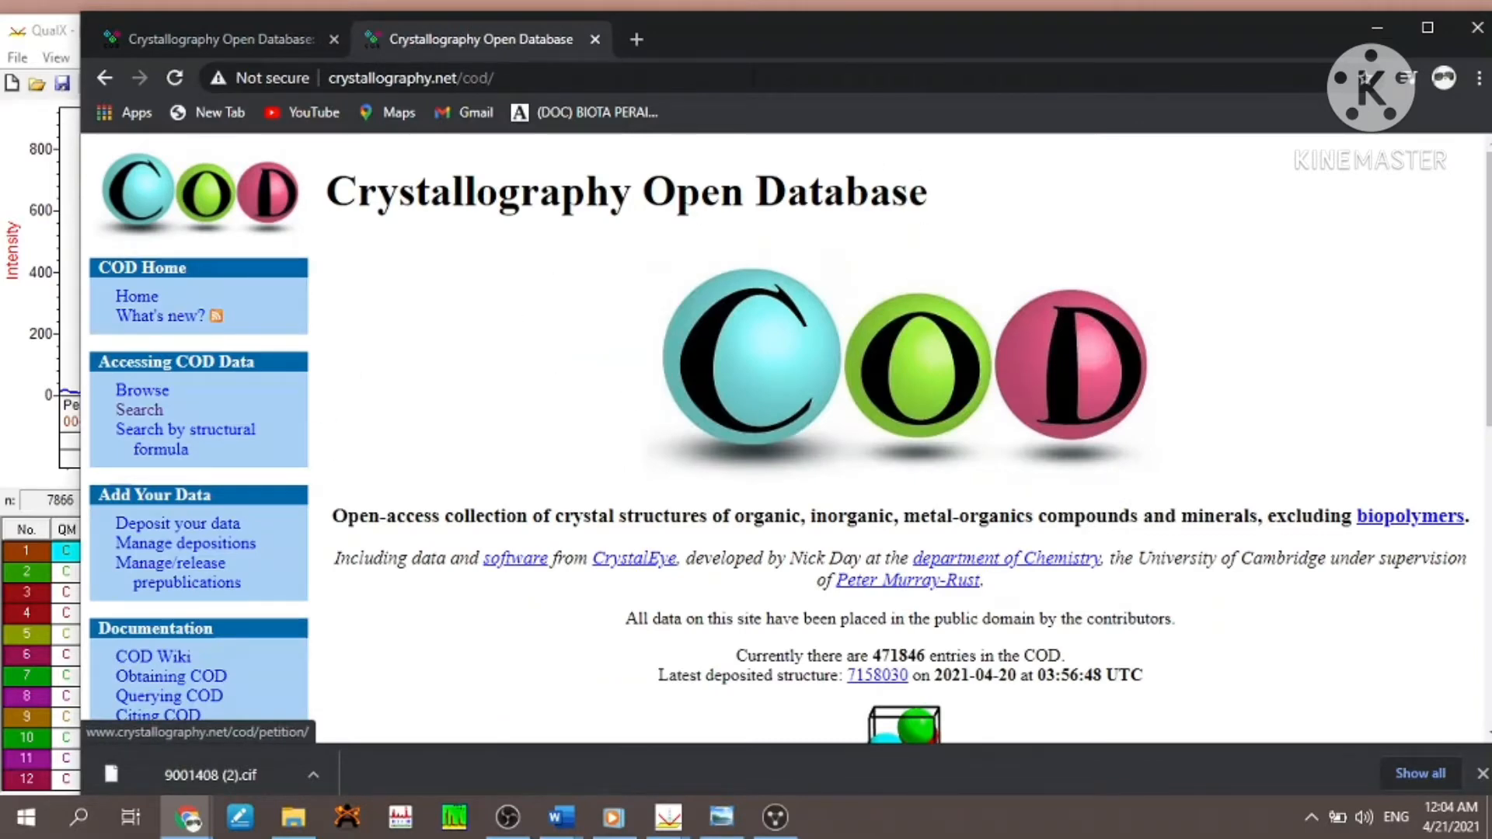
{"action": "left_click", "coordinate": [1425, 29]}
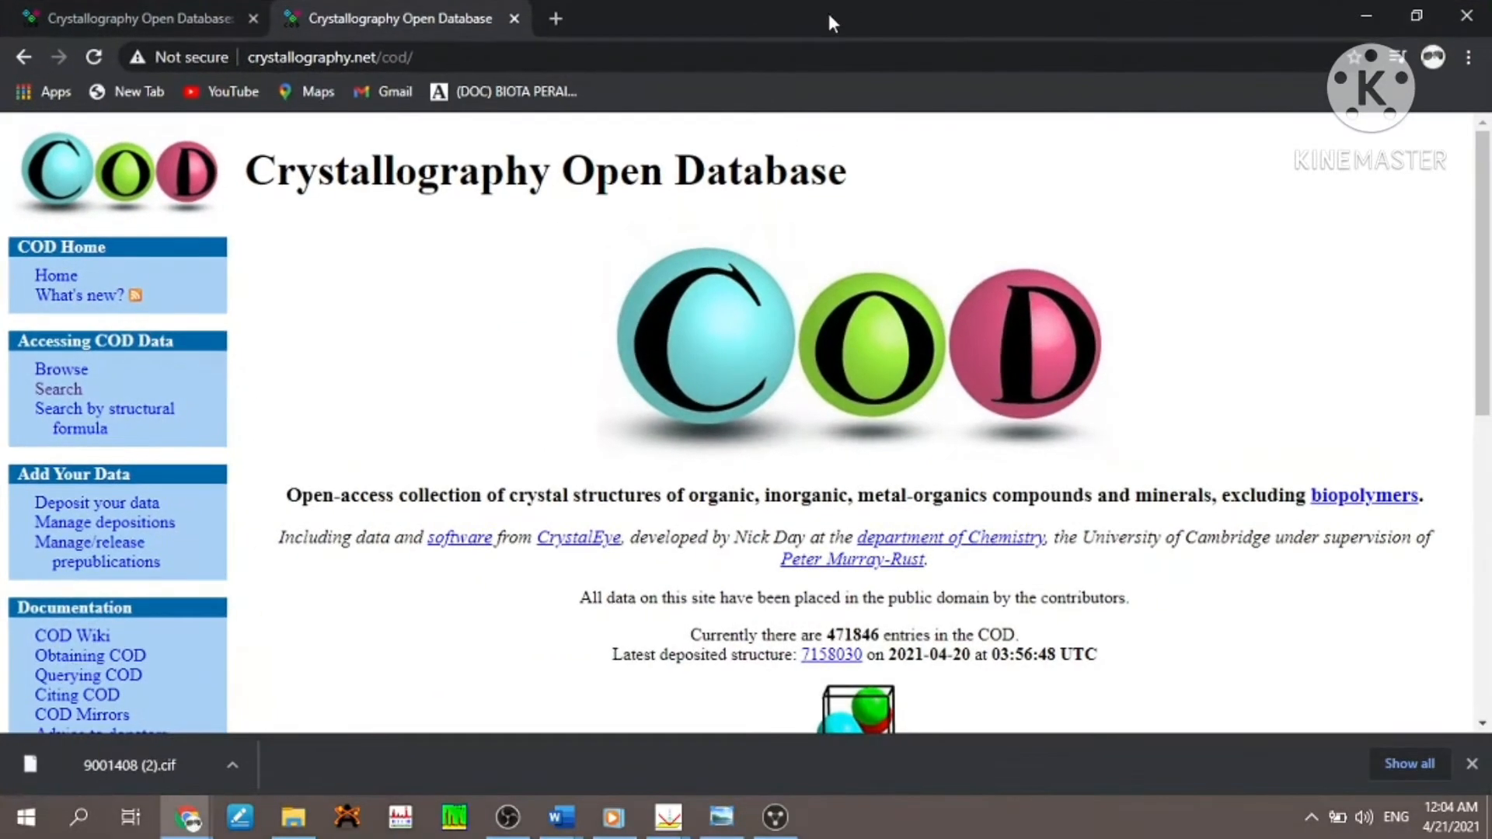
{"action": "left_click", "coordinate": [74, 391]}
{"action": "left_click", "coordinate": [816, 394]}
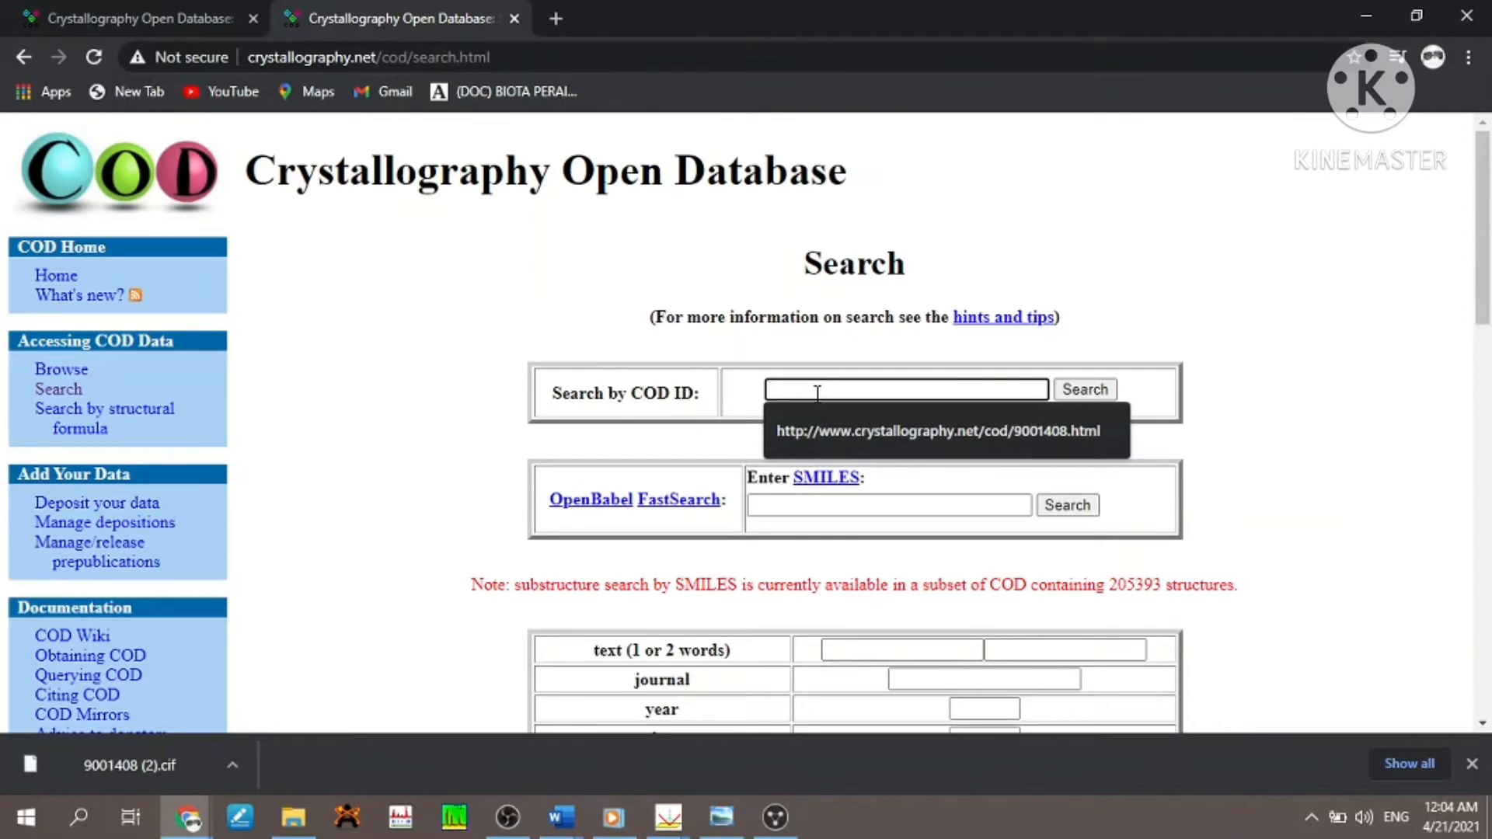
{"action": "key", "text": "Down"}
{"action": "key", "text": "Return"}
{"action": "left_click", "coordinate": [1080, 398]}
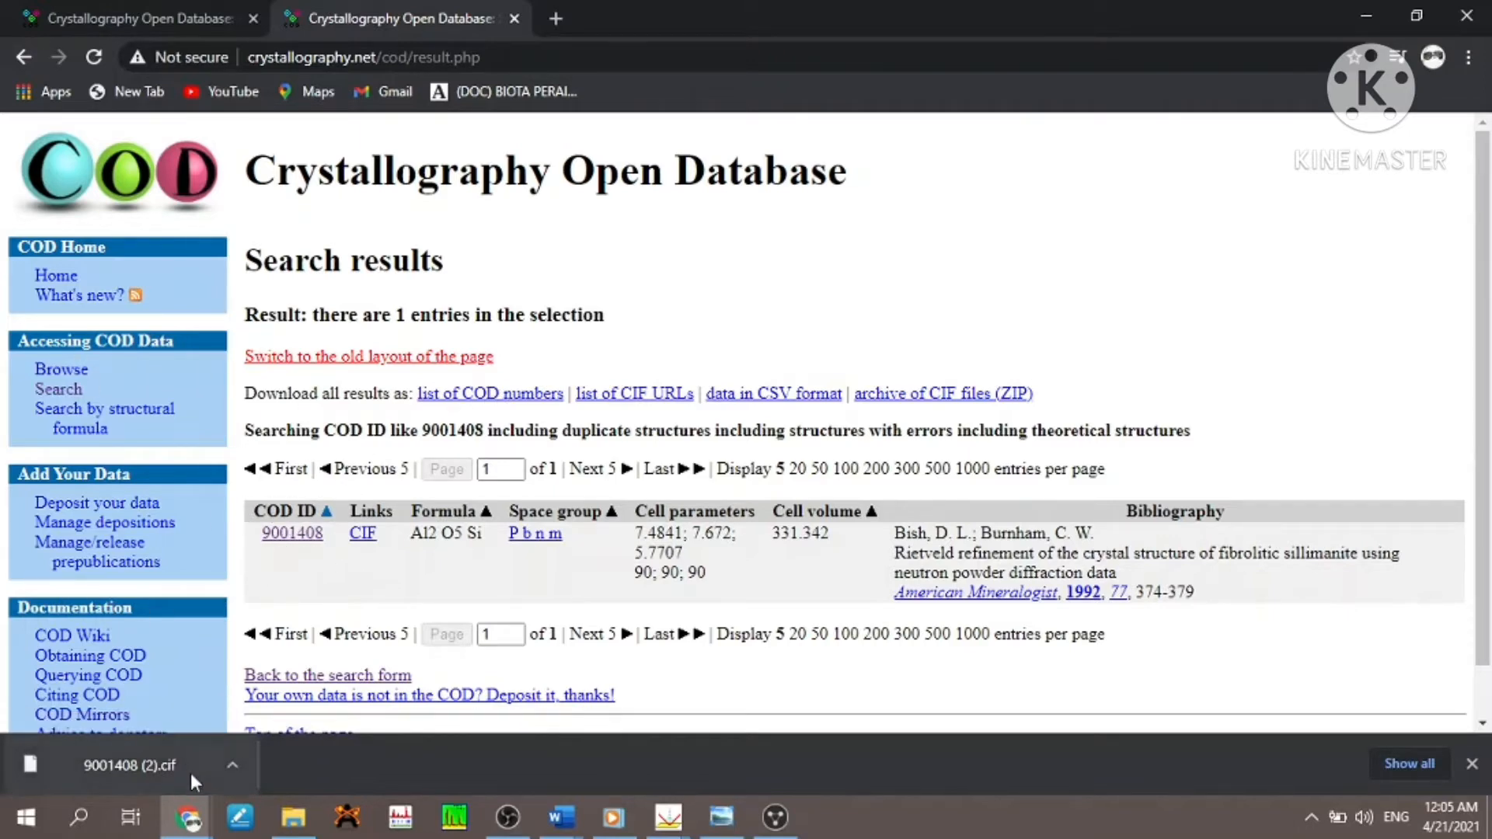
- Compare the COD result's formula, space group, cell parameters, cell volume and bibliography with the Sillimanite card info in QualX
{"action": "mouse_move", "coordinate": [669, 816]}
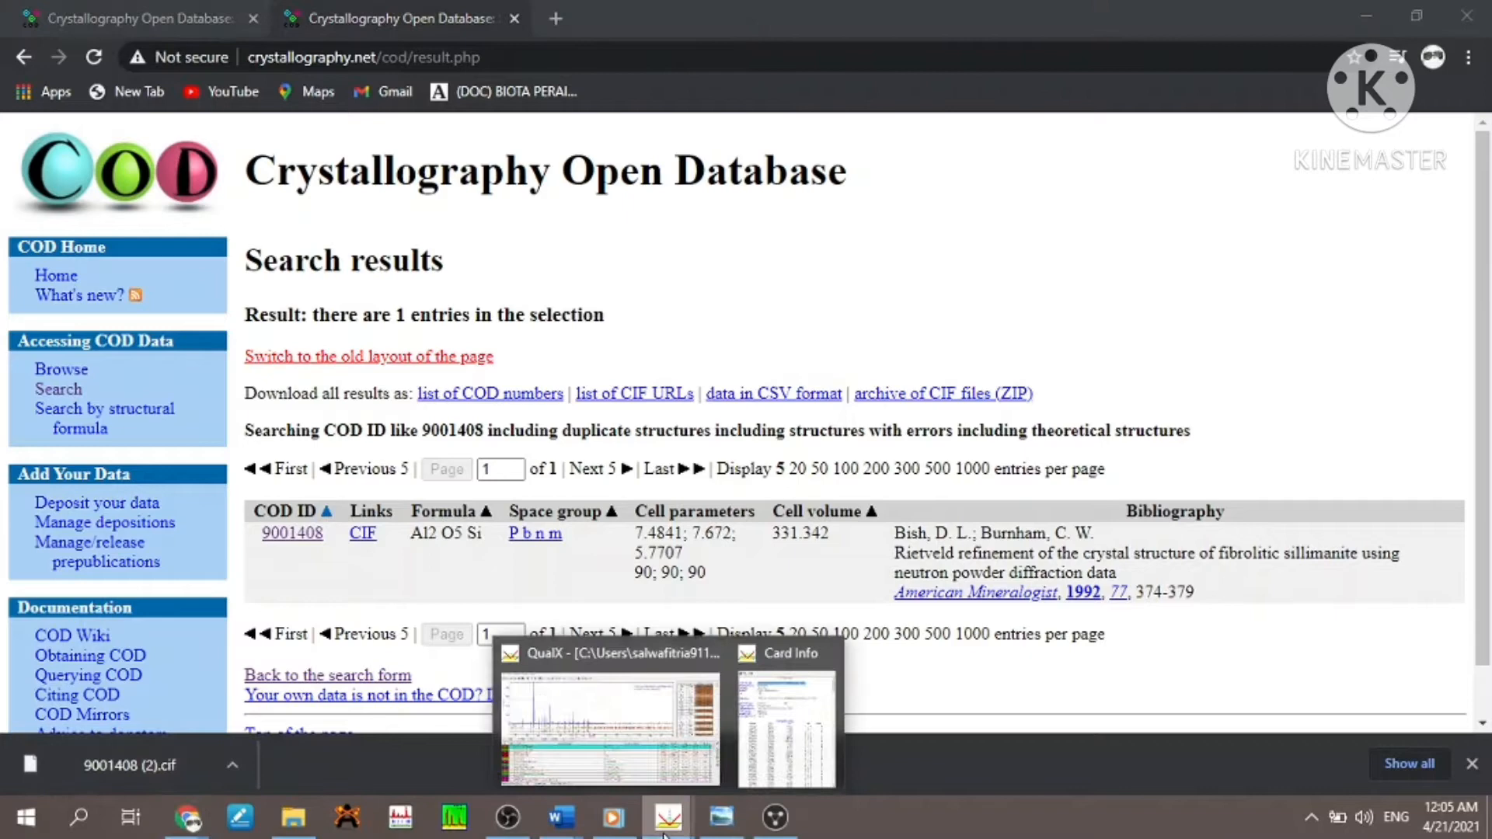
{"action": "left_click", "coordinate": [752, 749]}
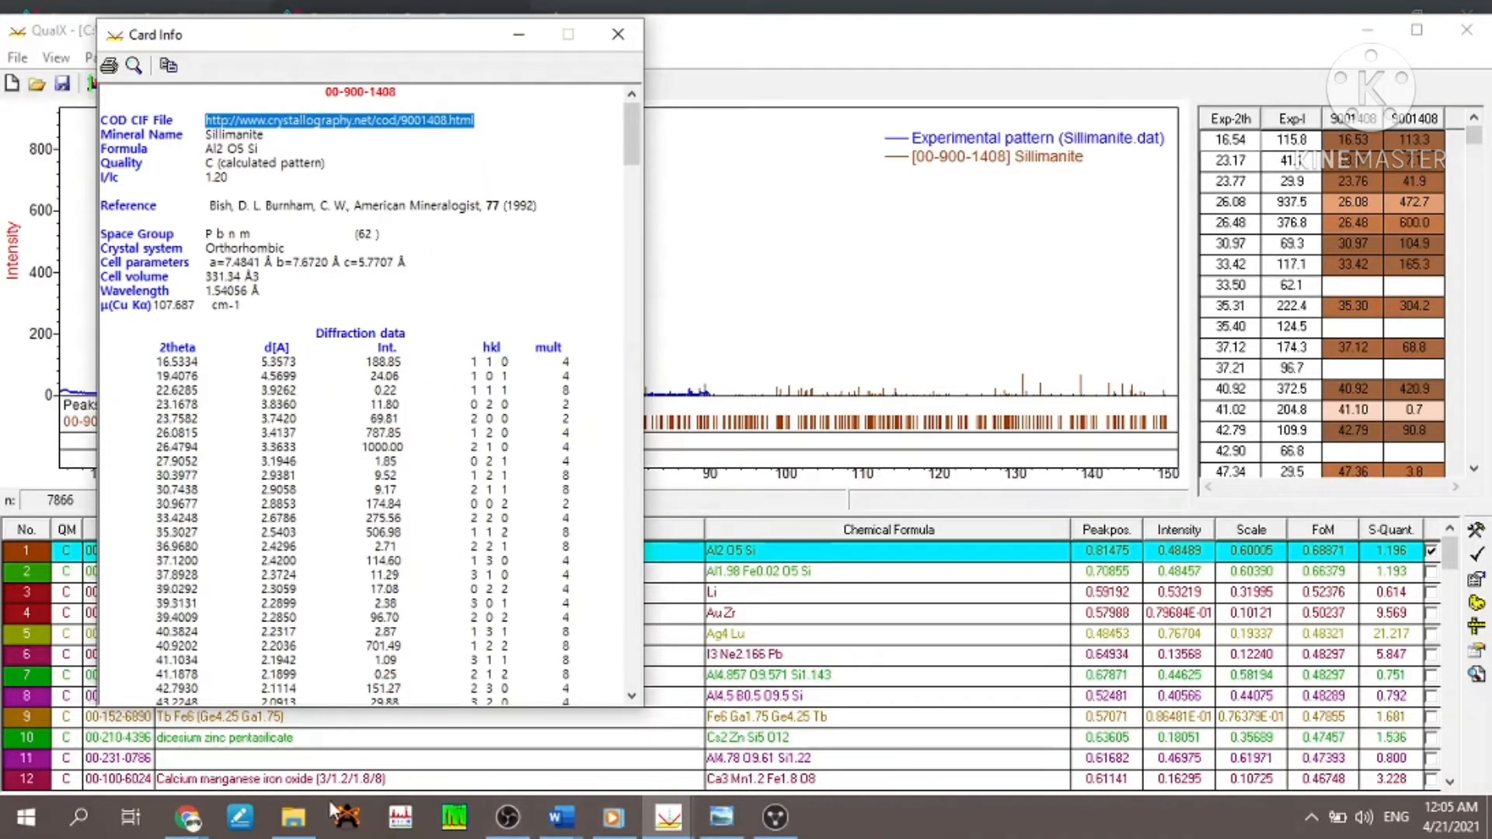
{"action": "mouse_move", "coordinate": [186, 816]}
{"action": "left_click", "coordinate": [381, 734]}
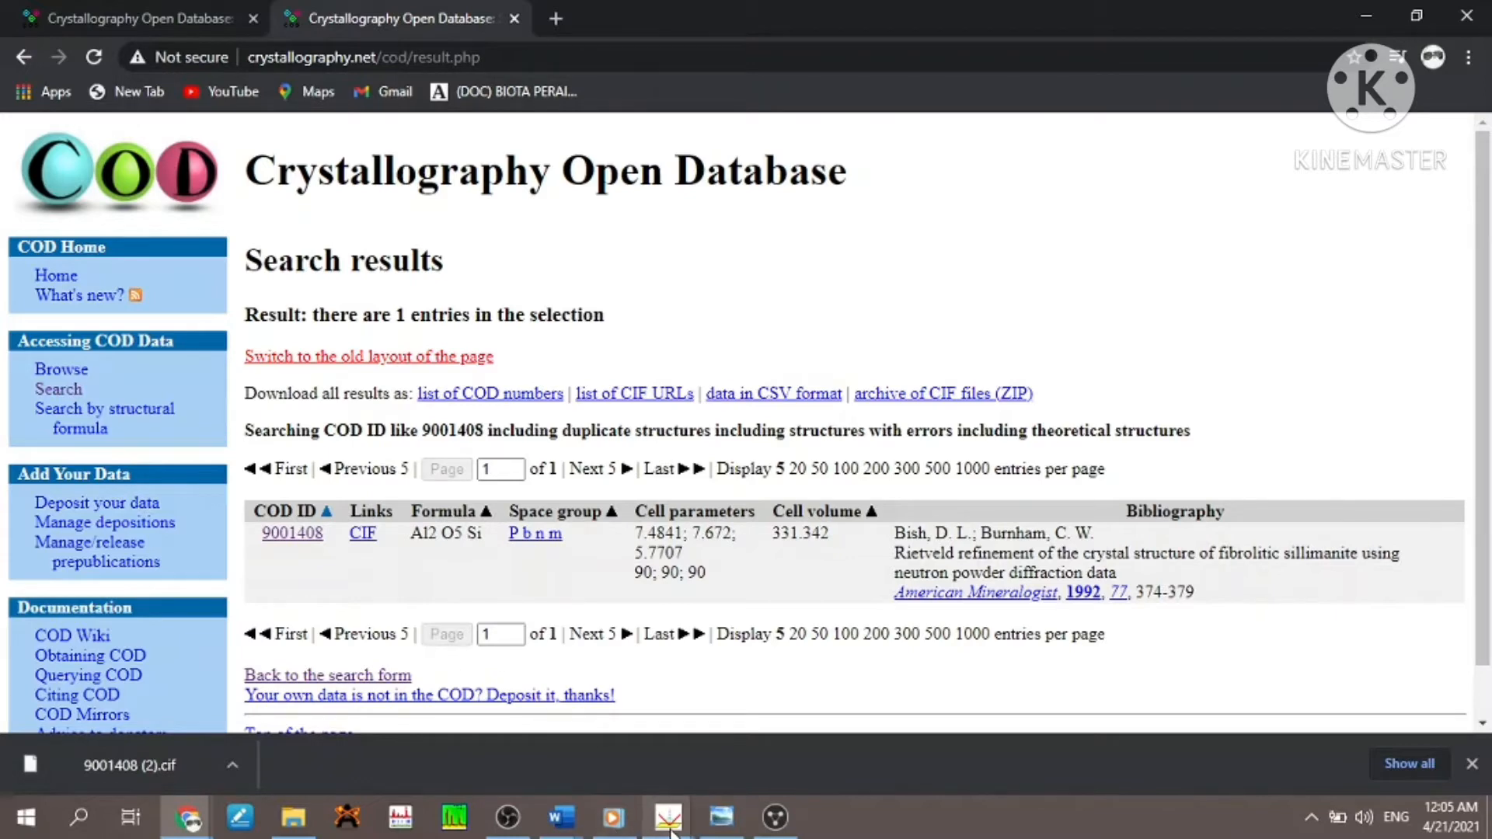
{"action": "mouse_move", "coordinate": [668, 816]}
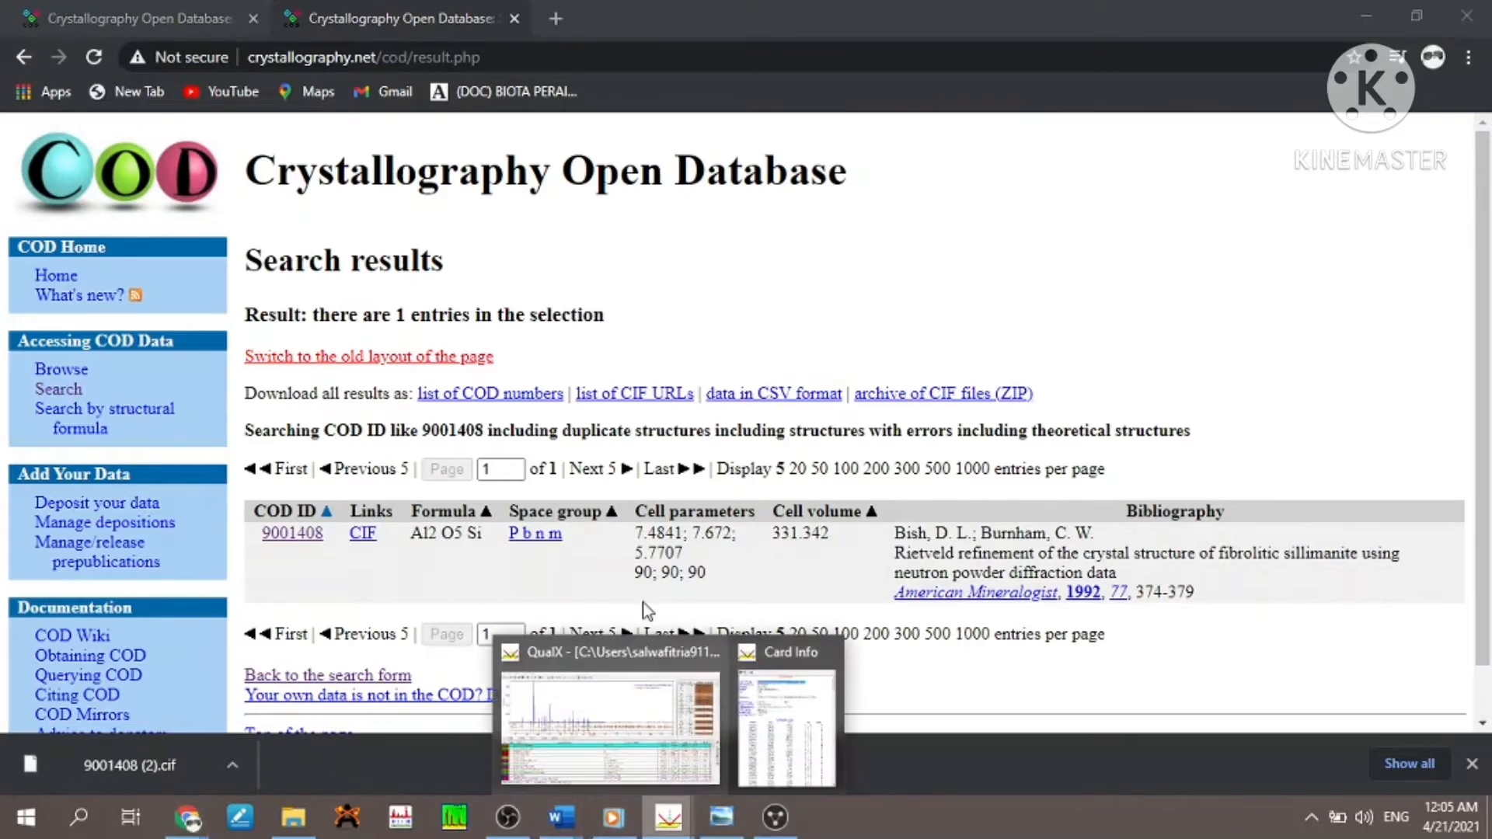
{"action": "left_click", "coordinate": [774, 722]}
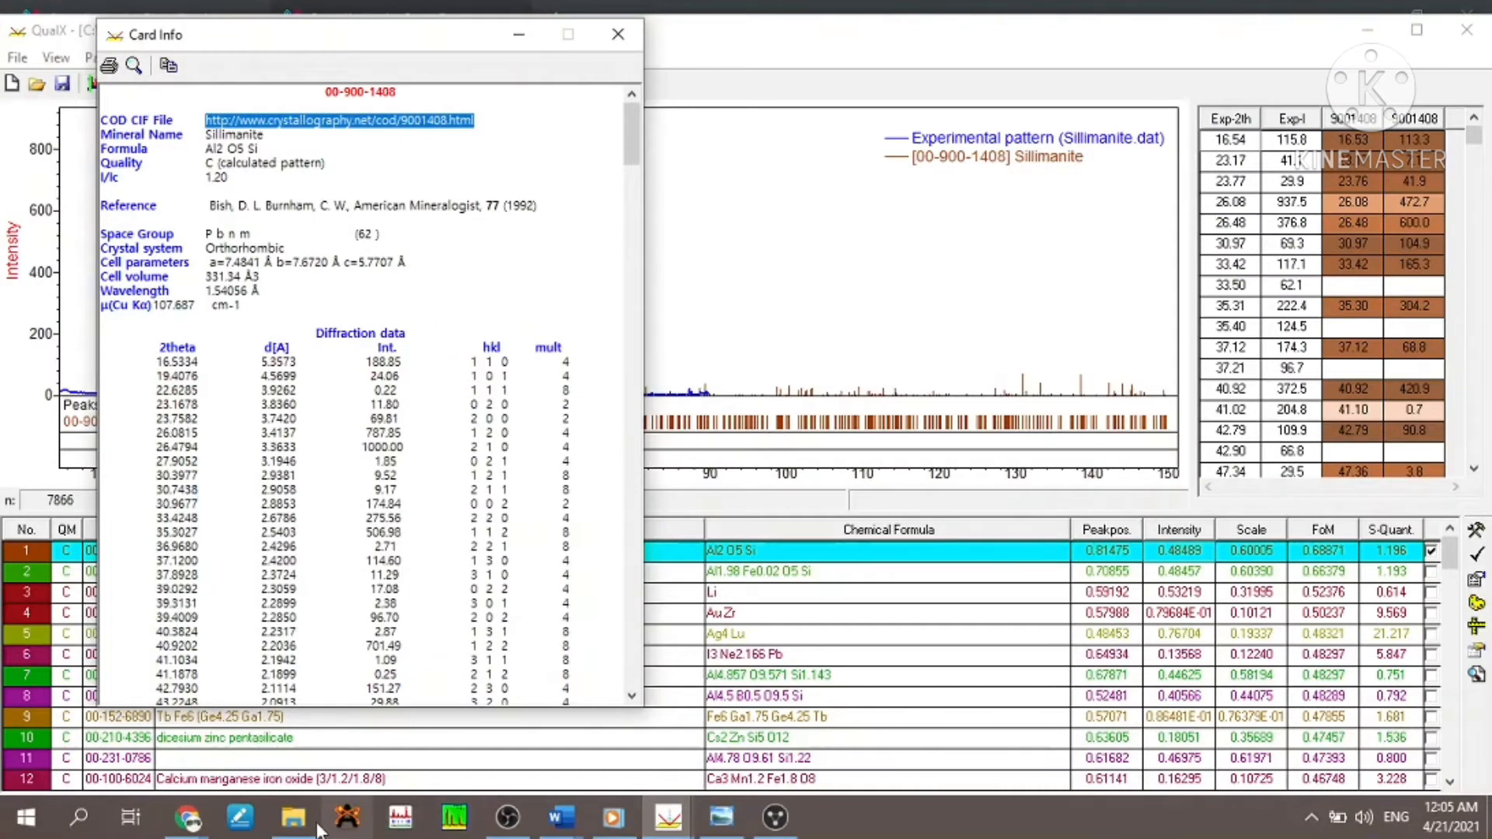
{"action": "left_click", "coordinate": [203, 834]}
{"action": "left_click", "coordinate": [313, 753]}
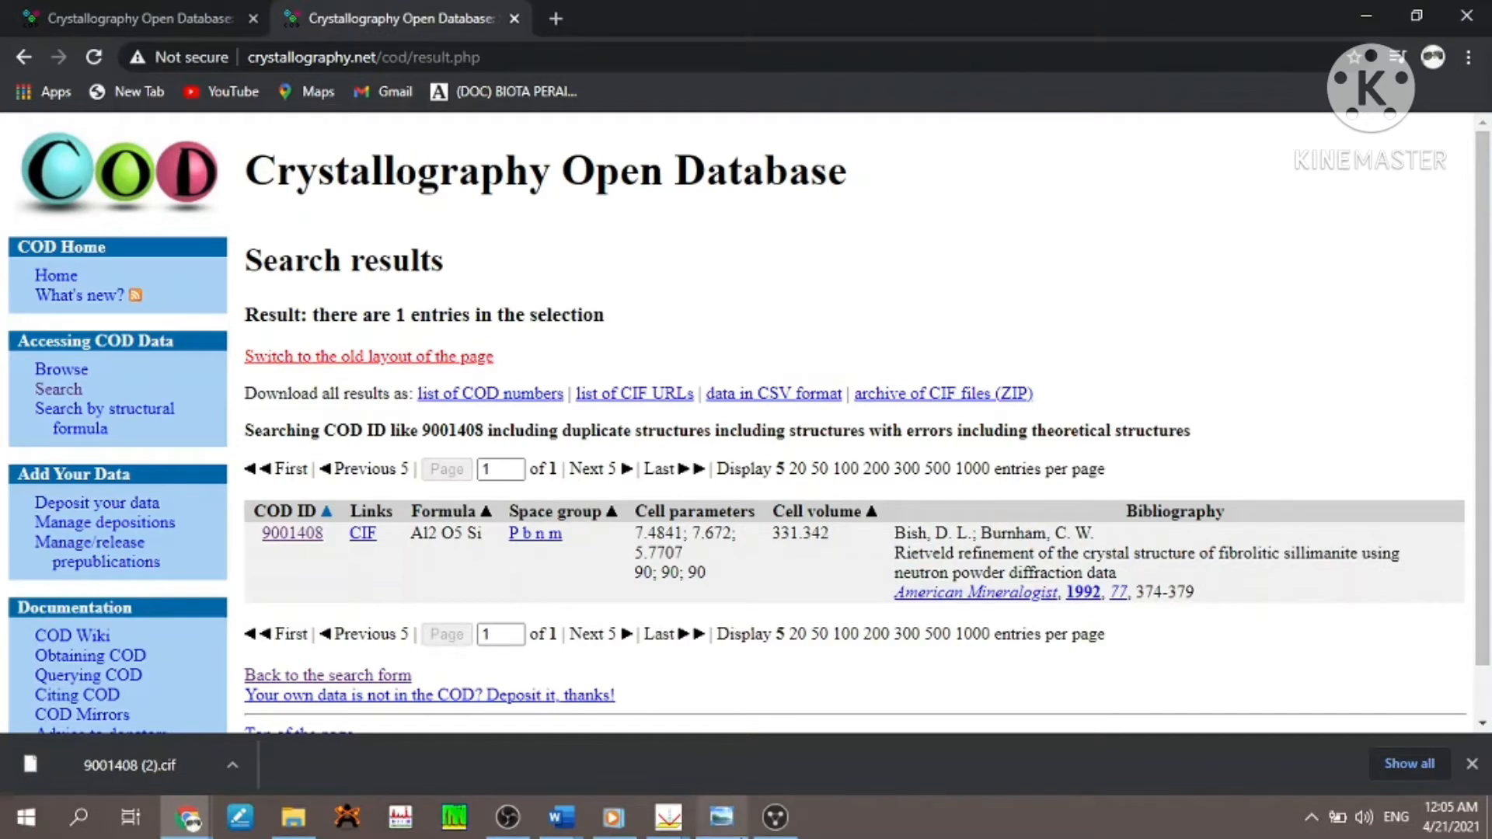
{"action": "mouse_move", "coordinate": [669, 818]}
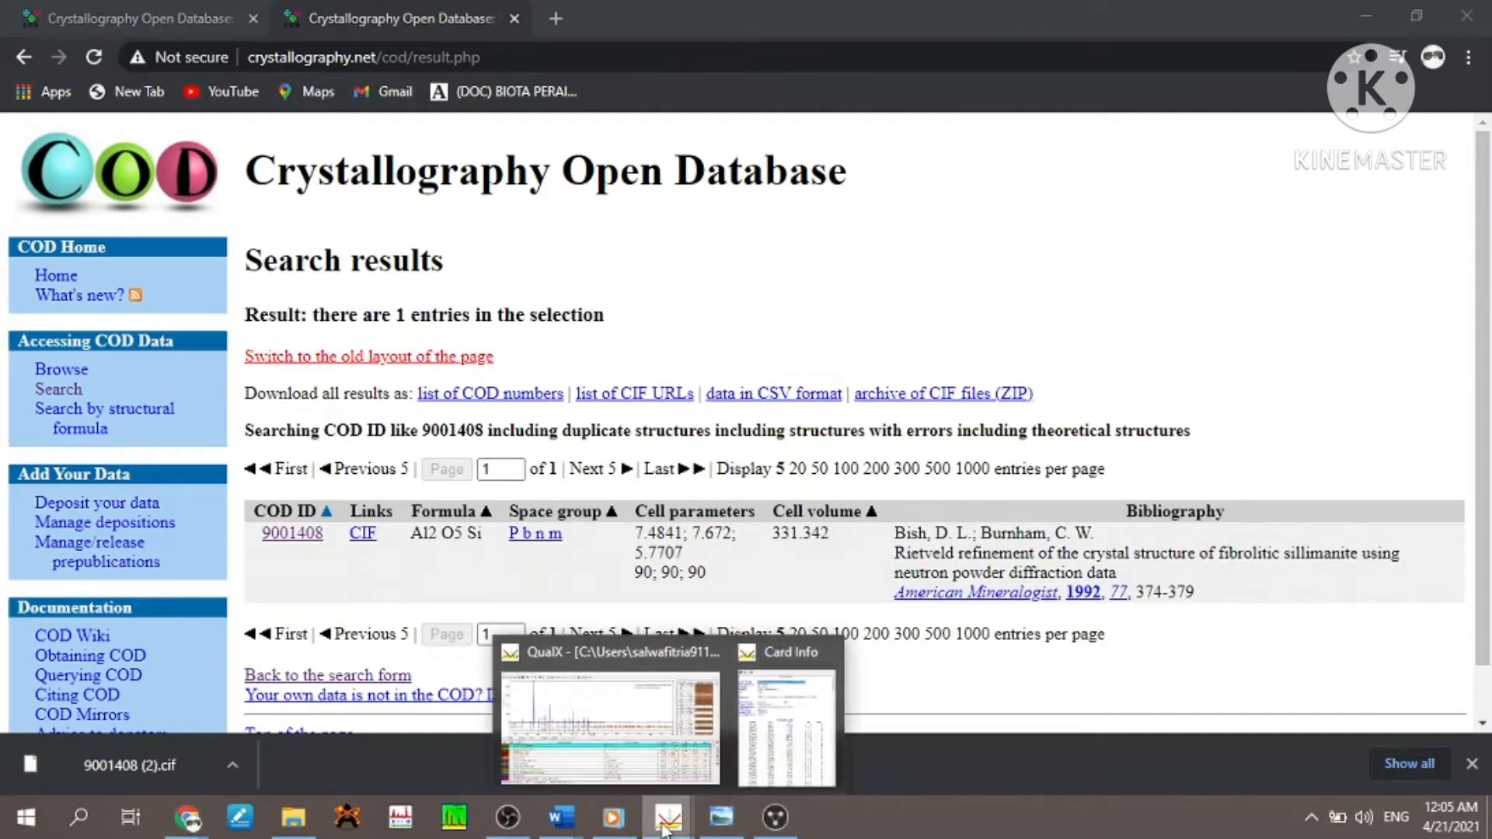
{"action": "left_click", "coordinate": [766, 711]}
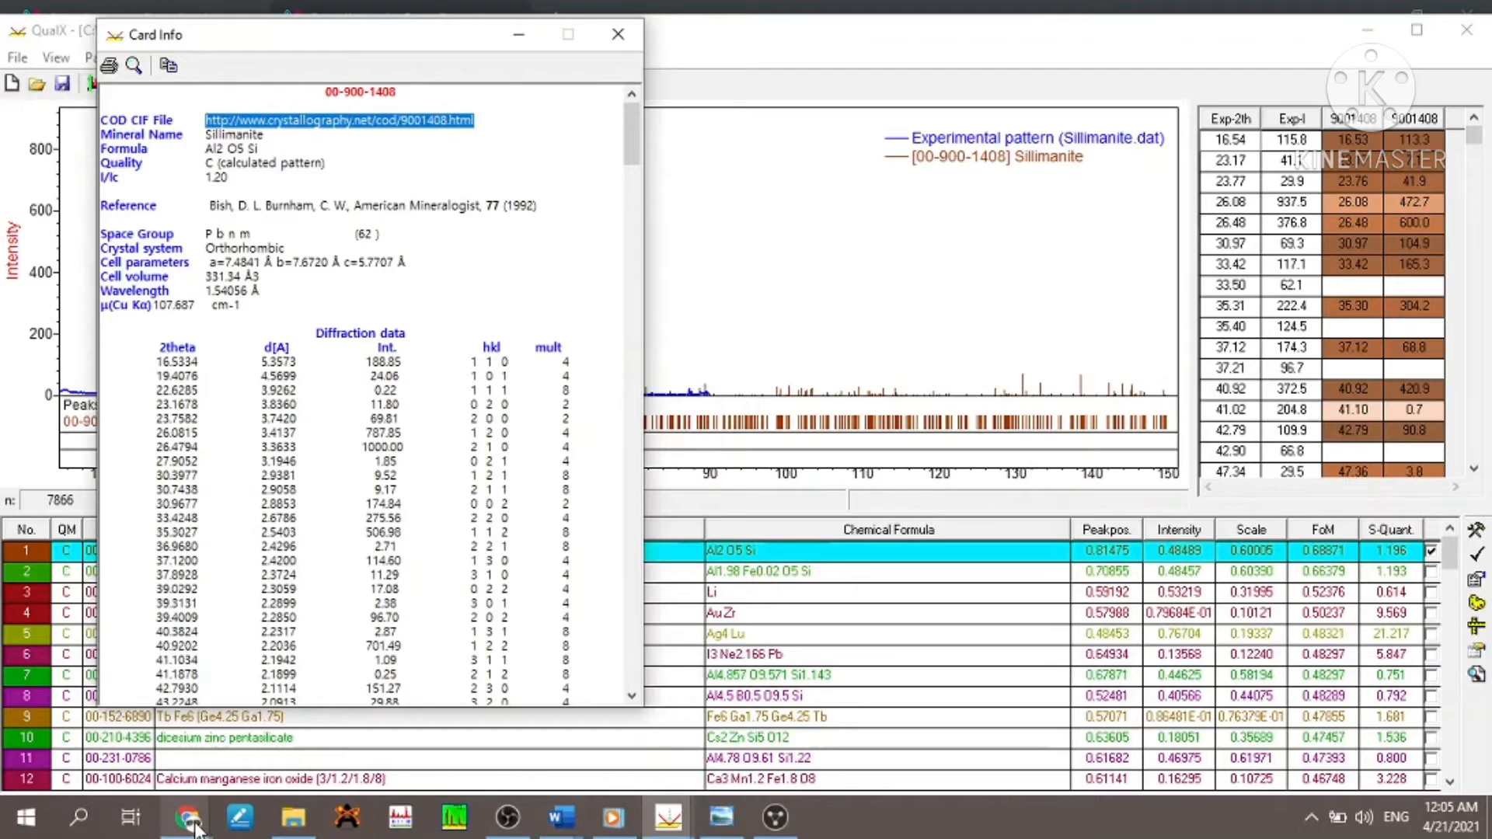
{"action": "mouse_move", "coordinate": [188, 816]}
{"action": "left_click", "coordinate": [361, 735]}
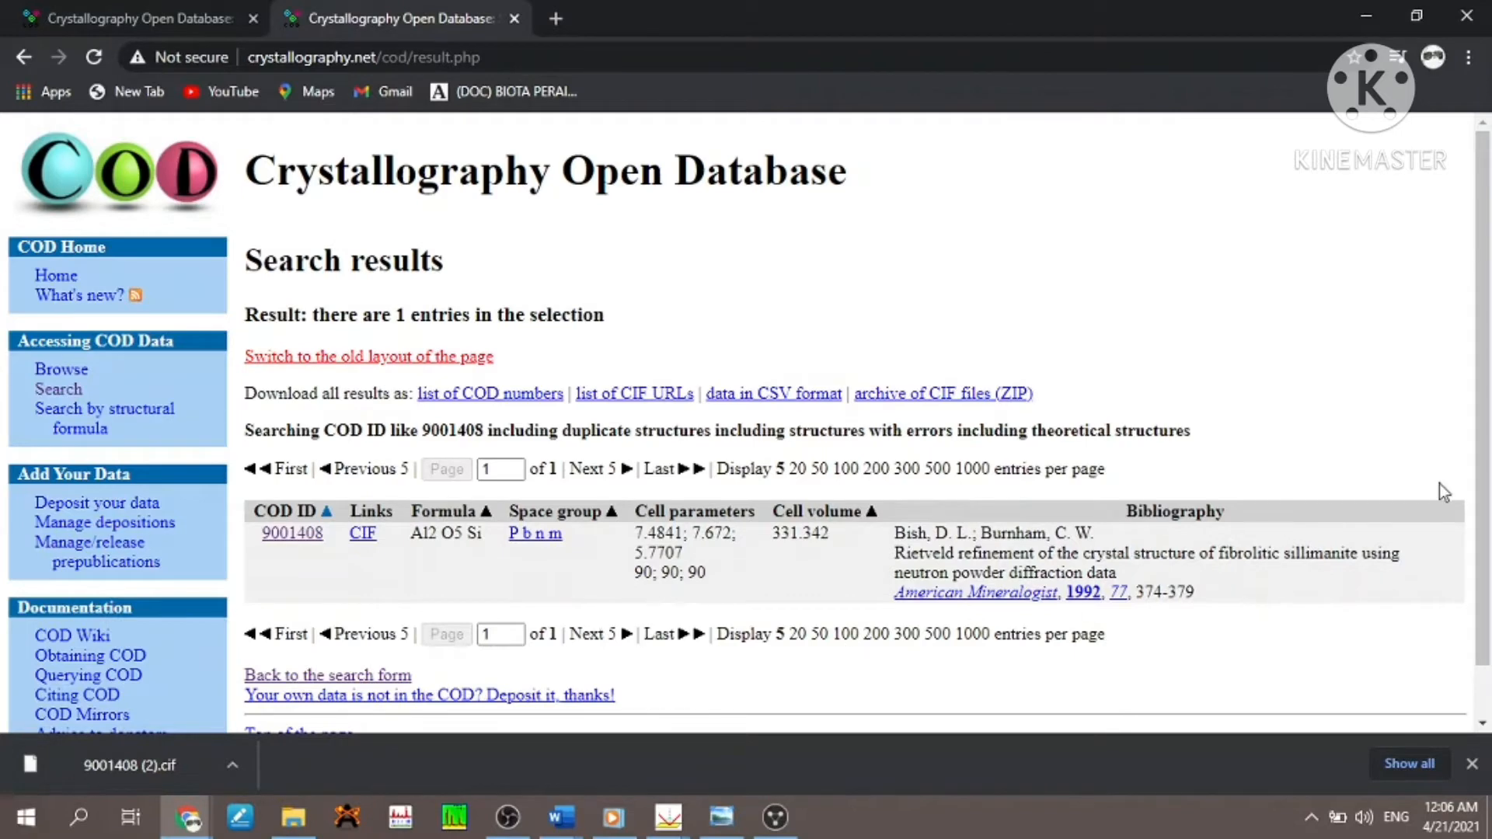
{"action": "scroll", "coordinate": [1487, 495], "scroll_direction": "down", "scroll_amount": 1}
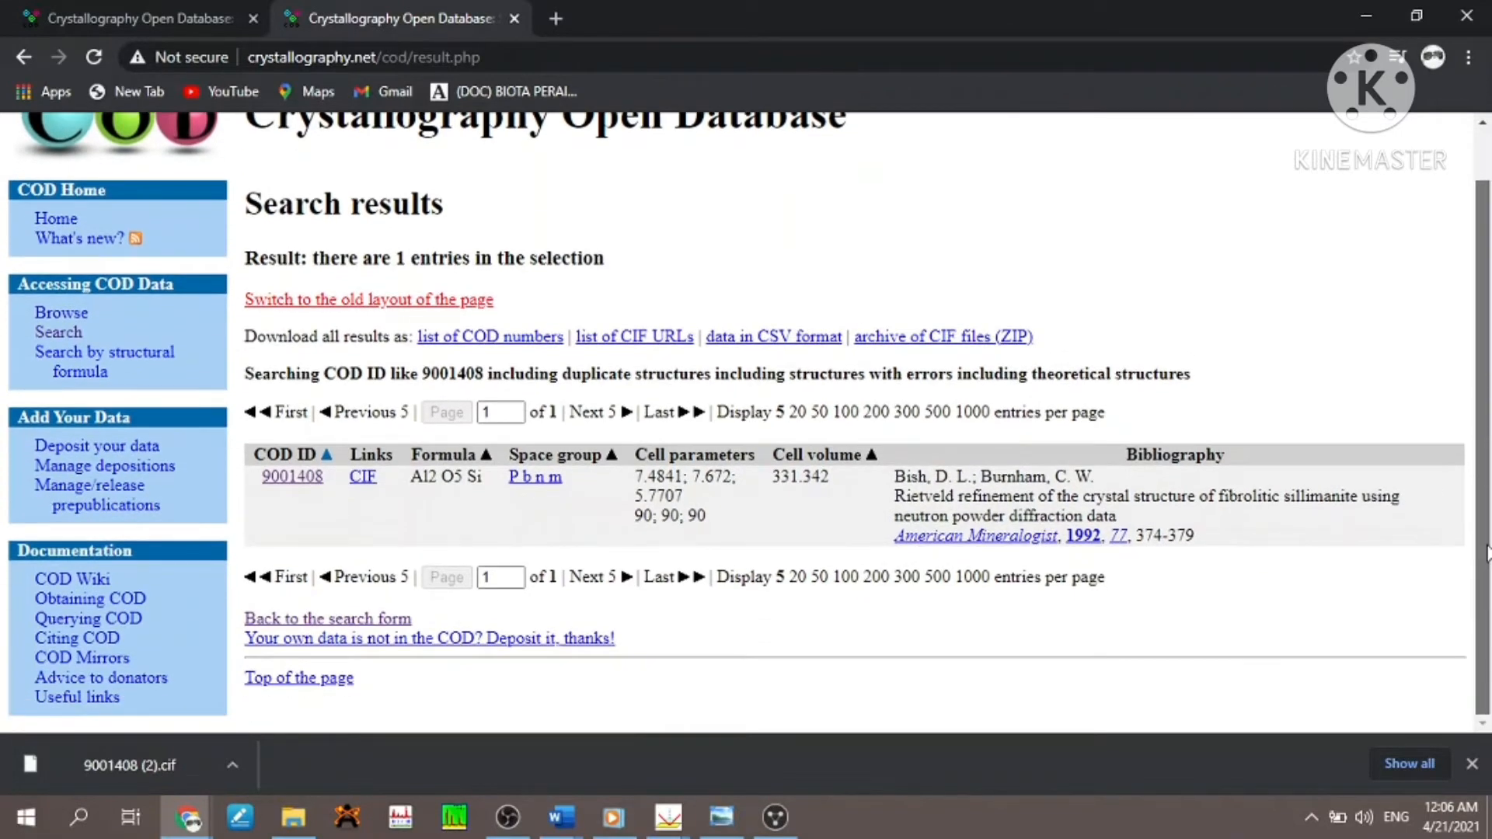
{"action": "scroll", "coordinate": [1484, 553], "scroll_direction": "up", "scroll_amount": 1}
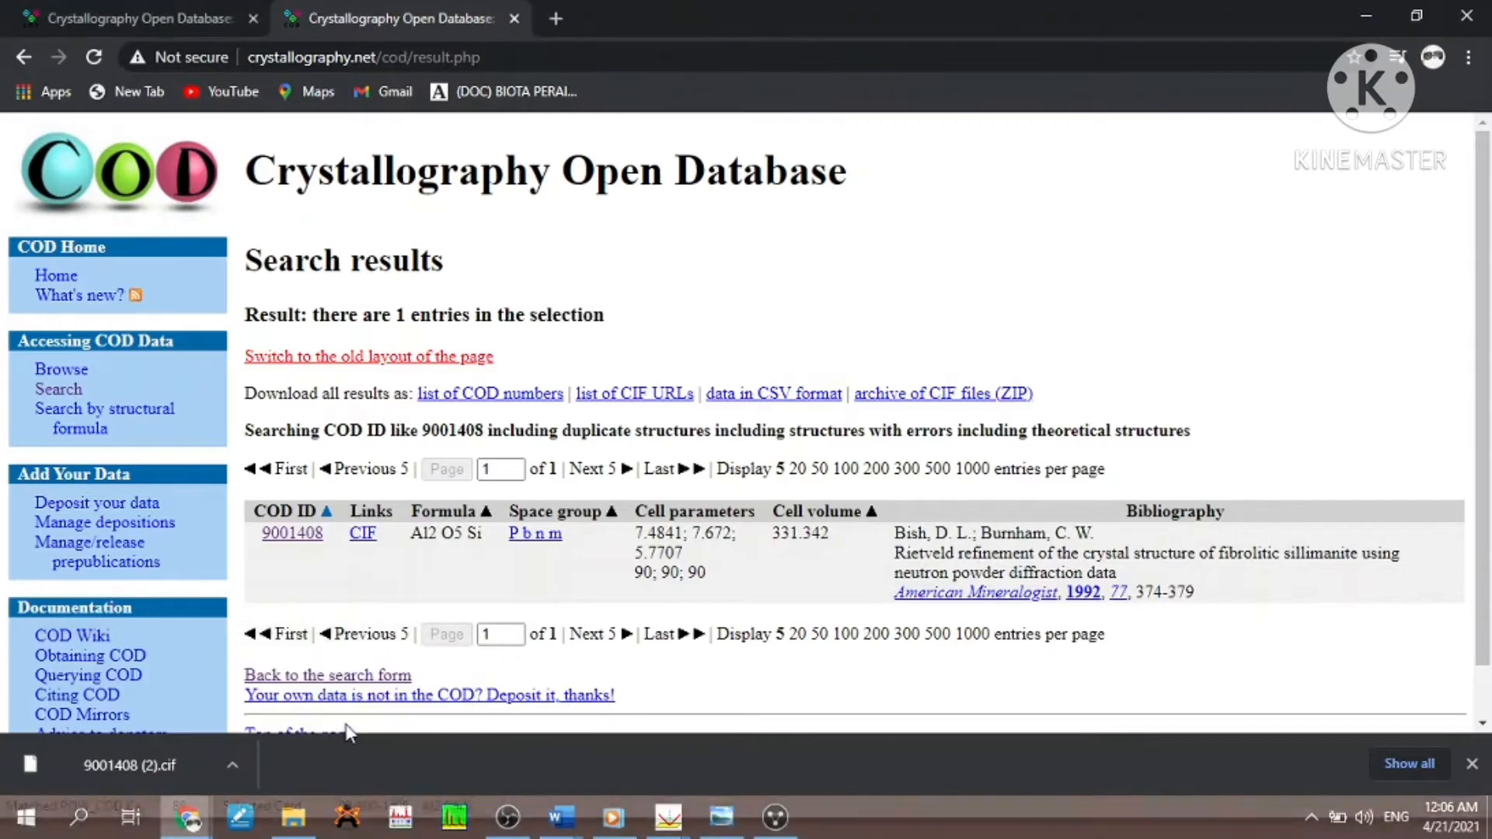
{"action": "mouse_move", "coordinate": [667, 816]}
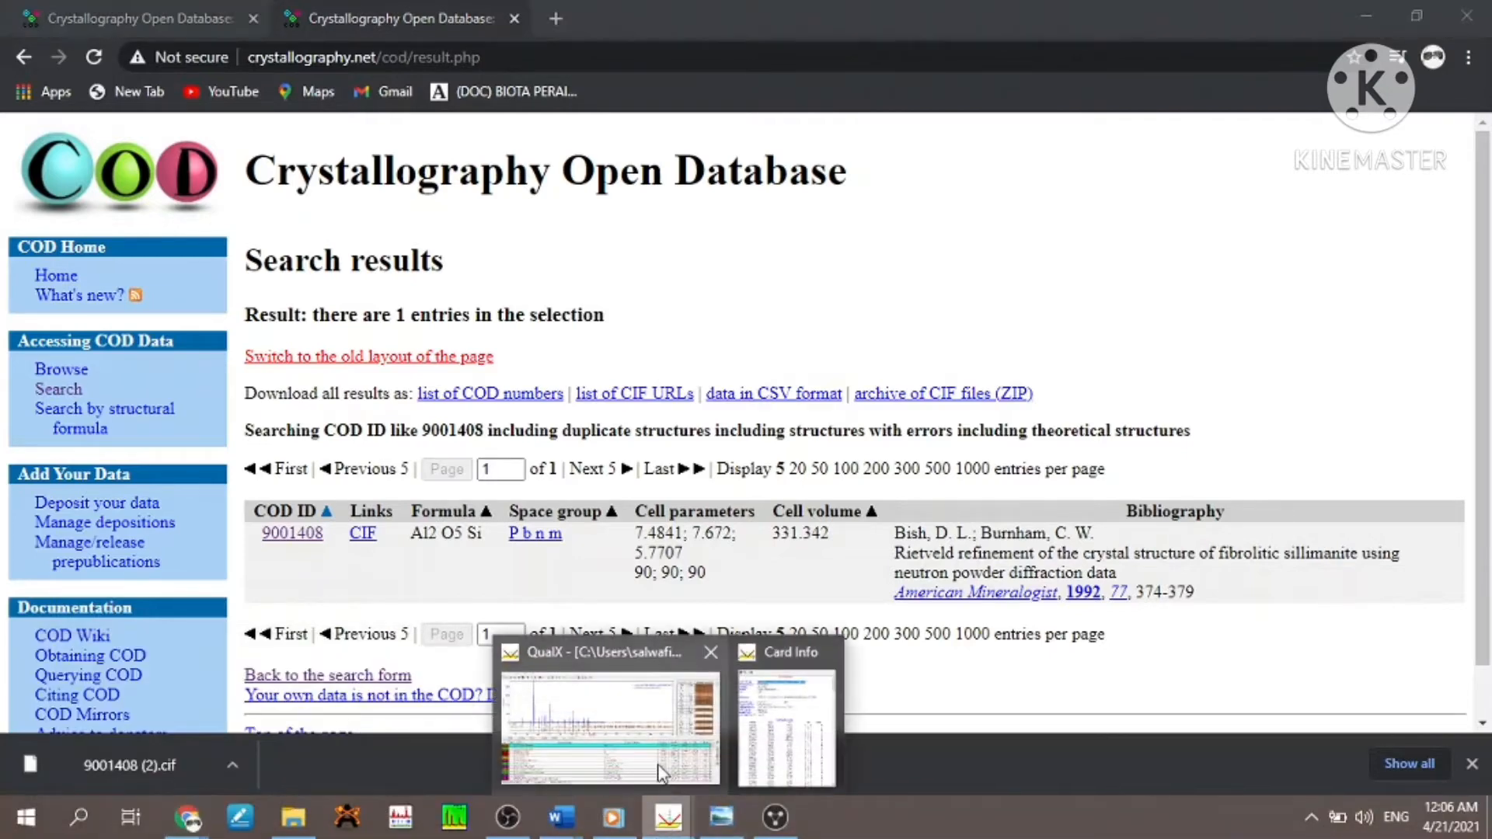
{"action": "left_click", "coordinate": [658, 767]}
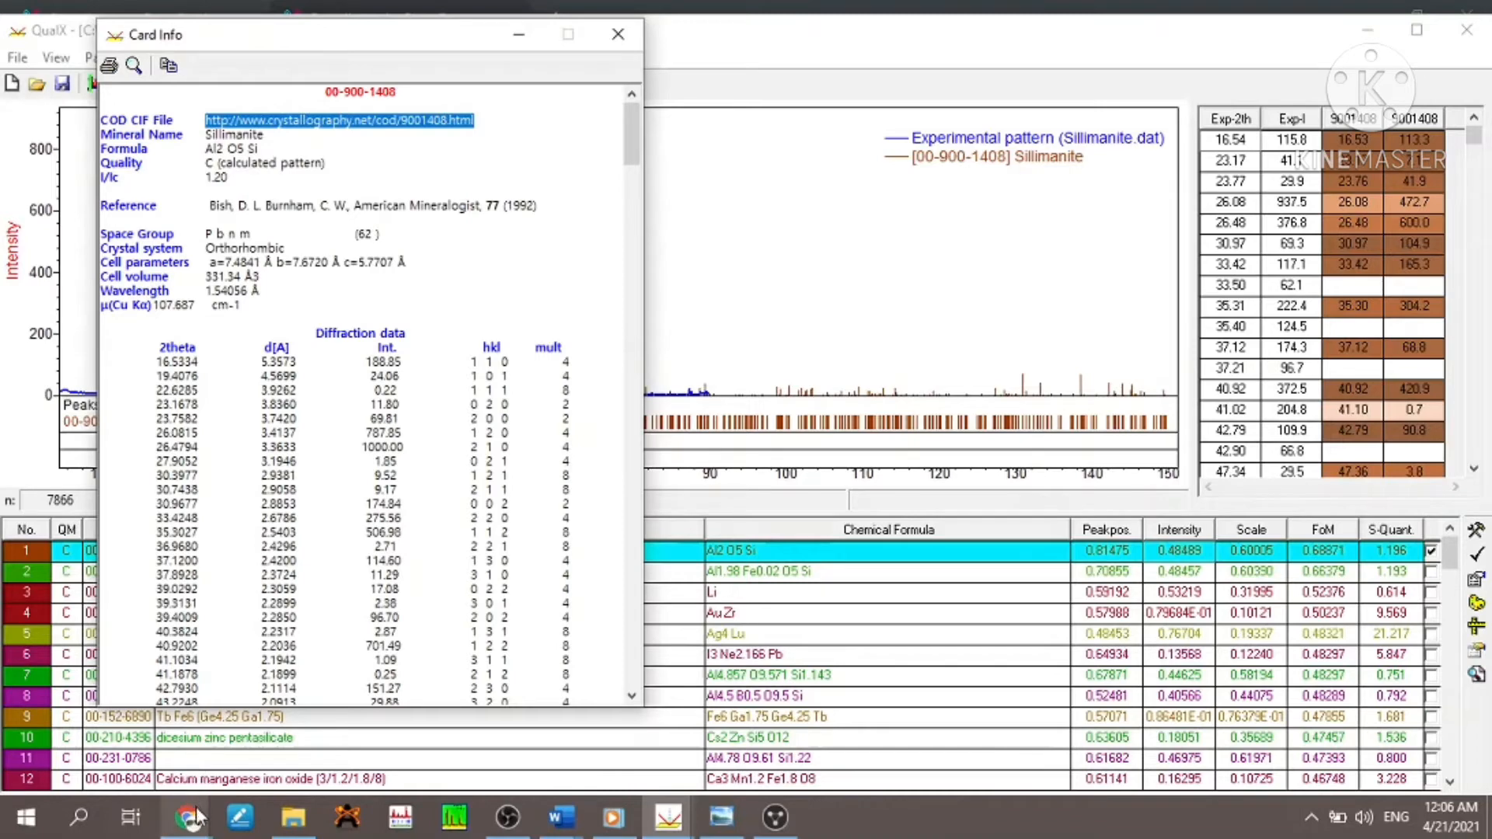
{"action": "mouse_move", "coordinate": [186, 816]}
{"action": "left_click", "coordinate": [295, 746]}
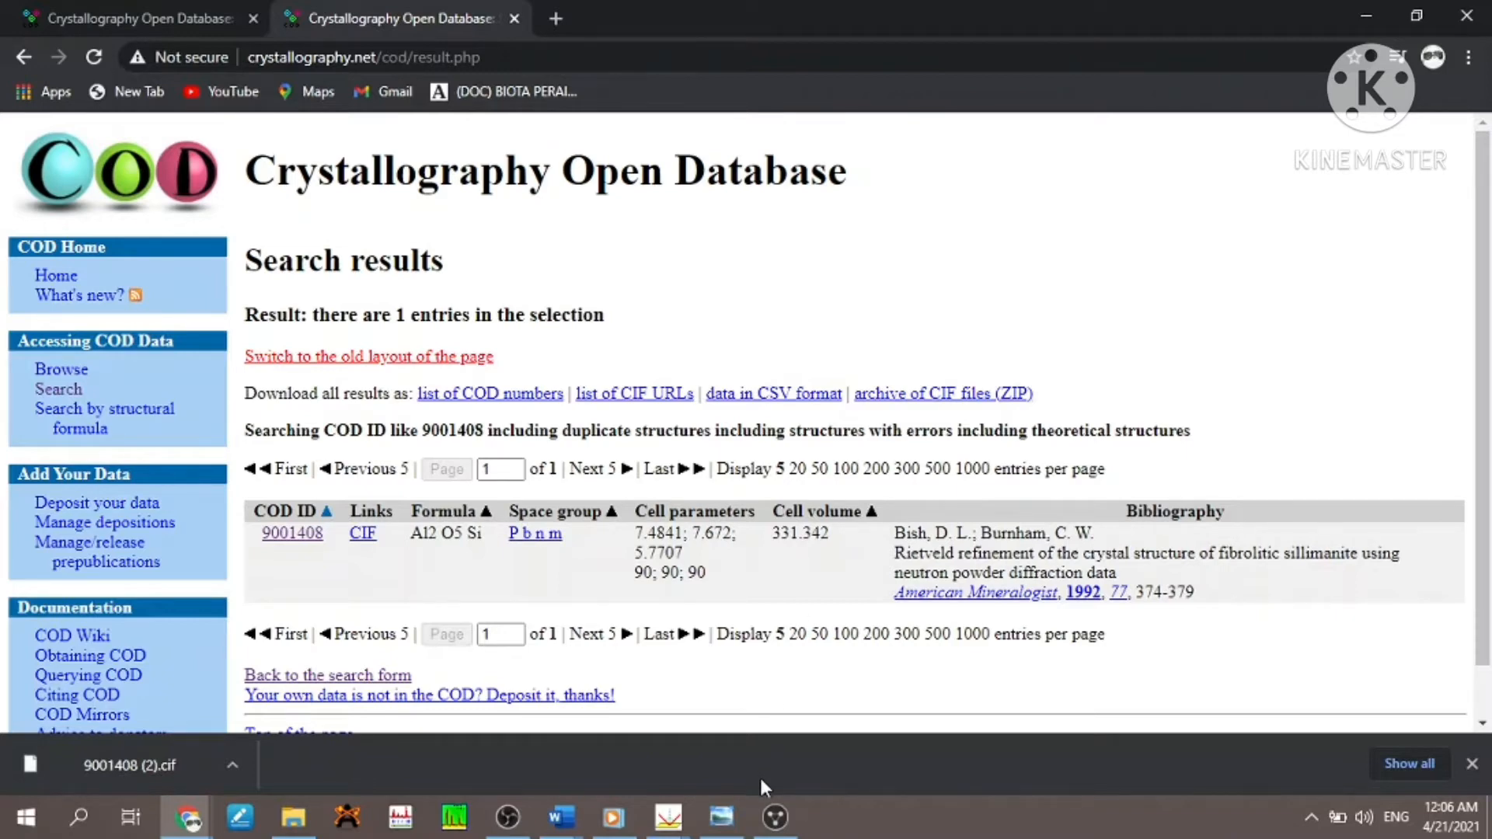
- Switch to Mercury, maximise its window and open the structure file 9001408 (2).cif from the Downloads folder
{"action": "left_click", "coordinate": [775, 817]}
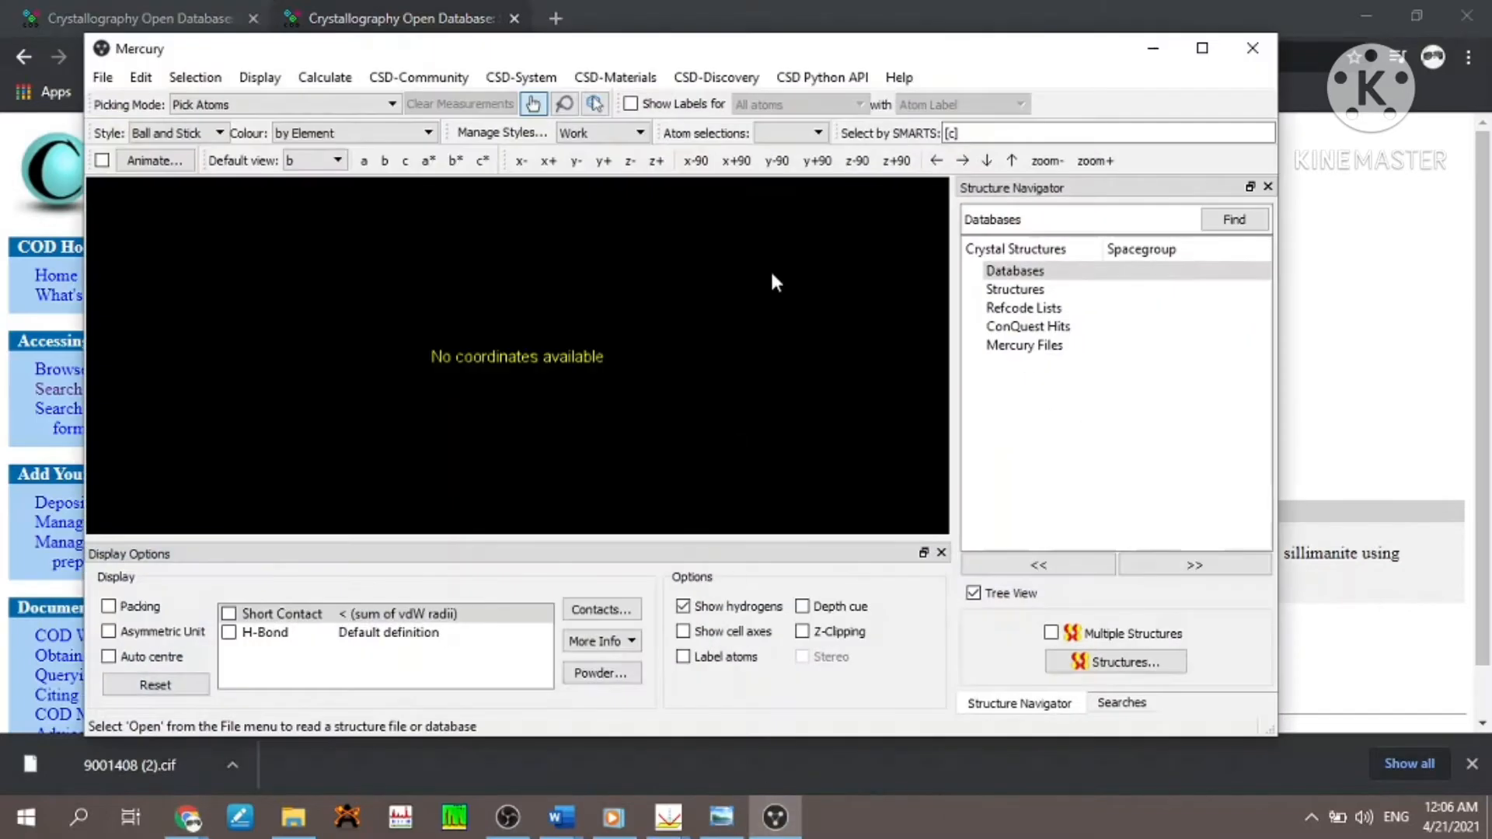
{"action": "left_click", "coordinate": [1196, 53]}
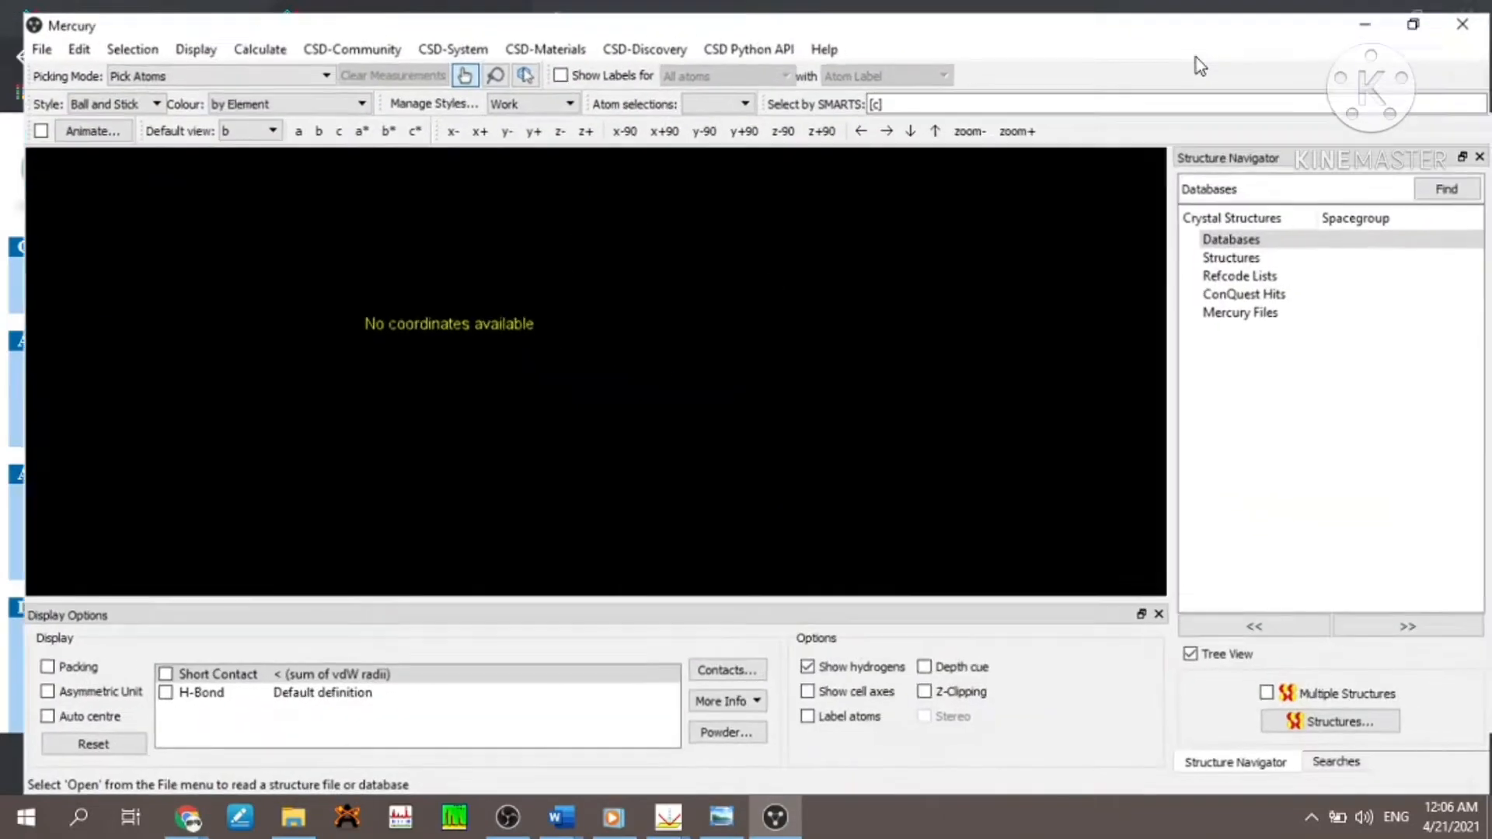
{"action": "left_click", "coordinate": [19, 38]}
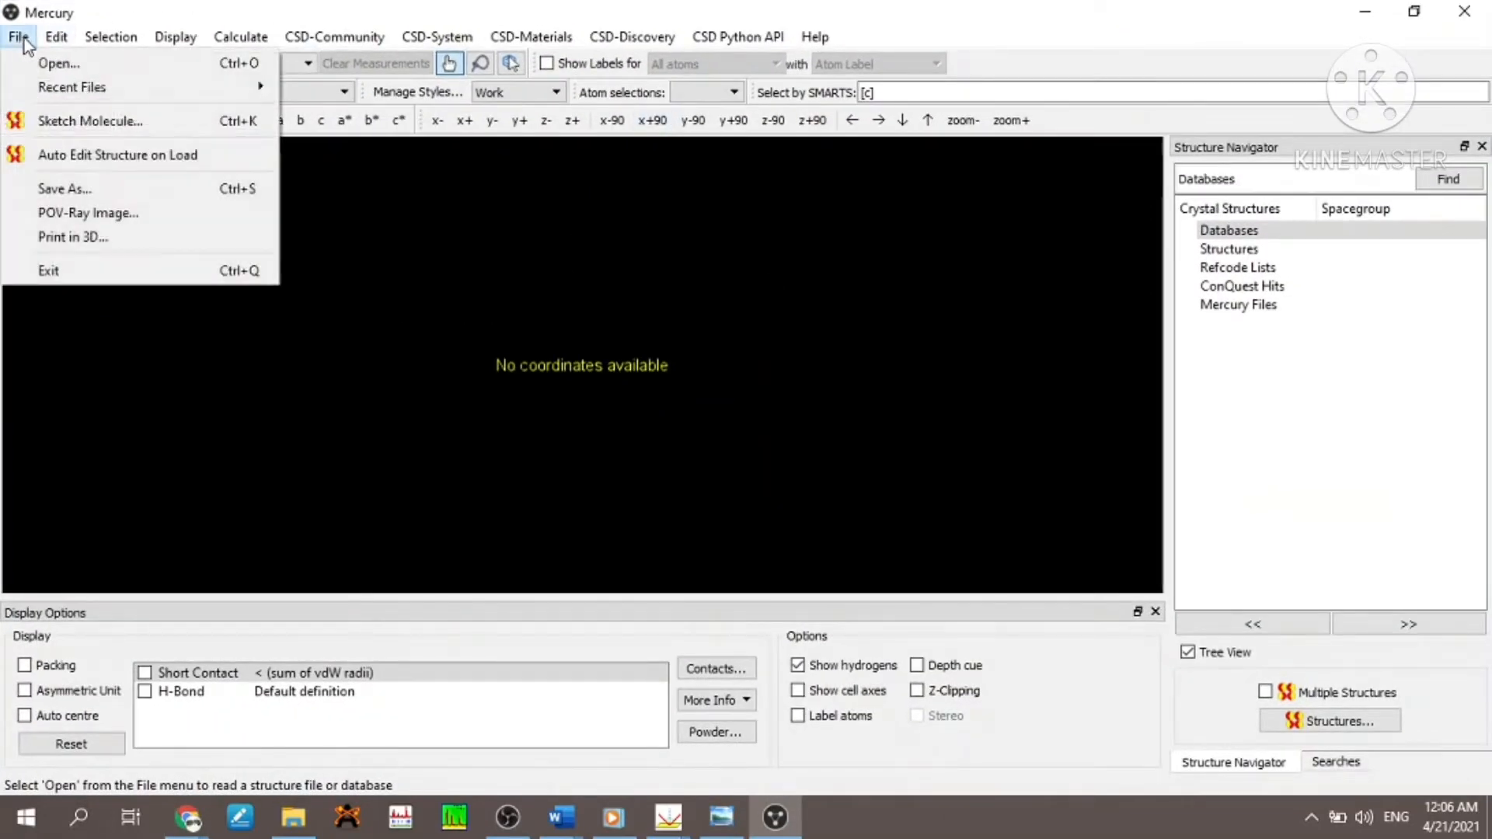
{"action": "left_click", "coordinate": [61, 67]}
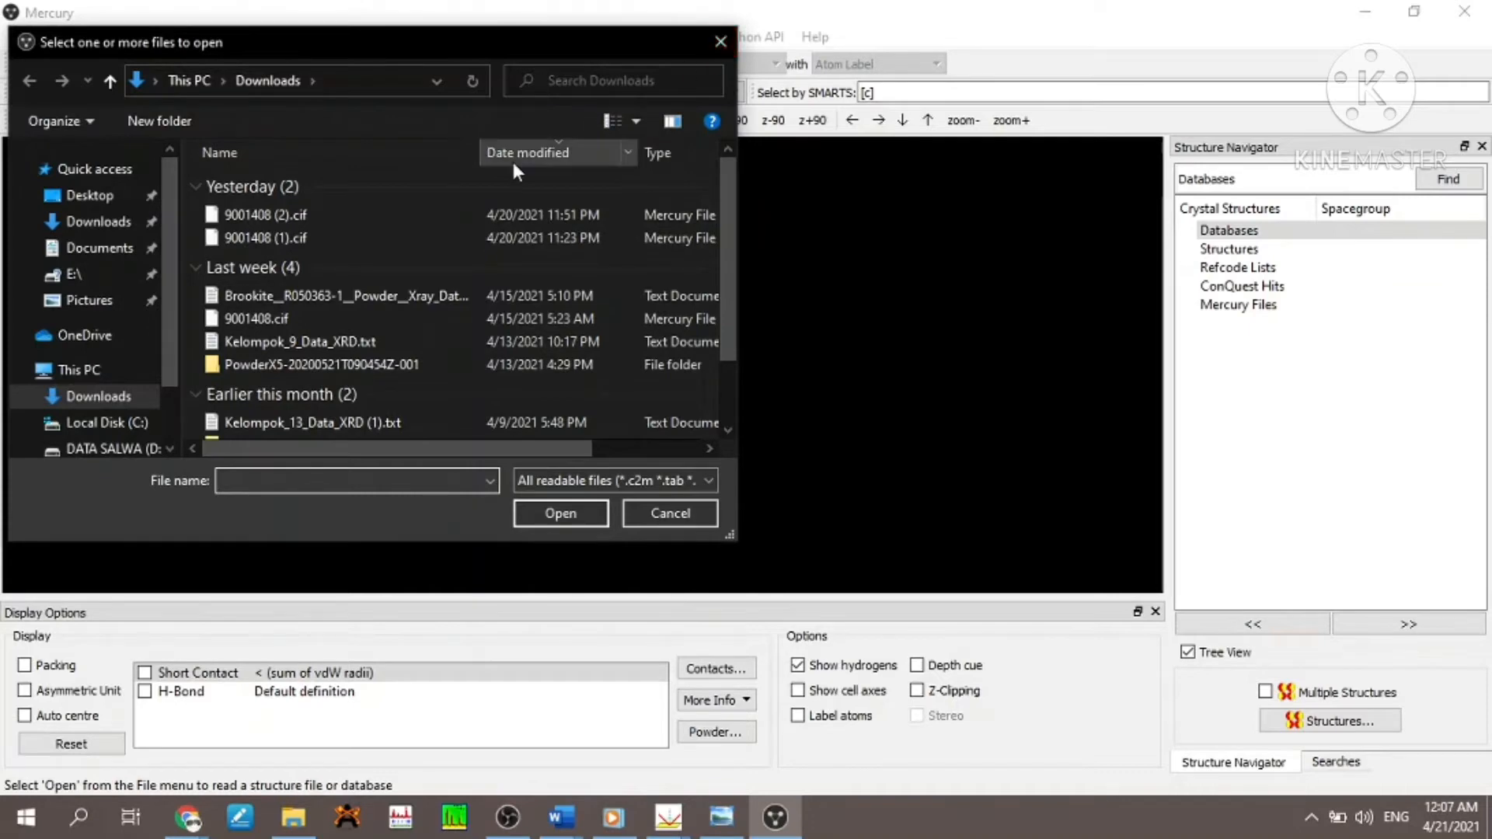
{"action": "mouse_move", "coordinate": [172, 820]}
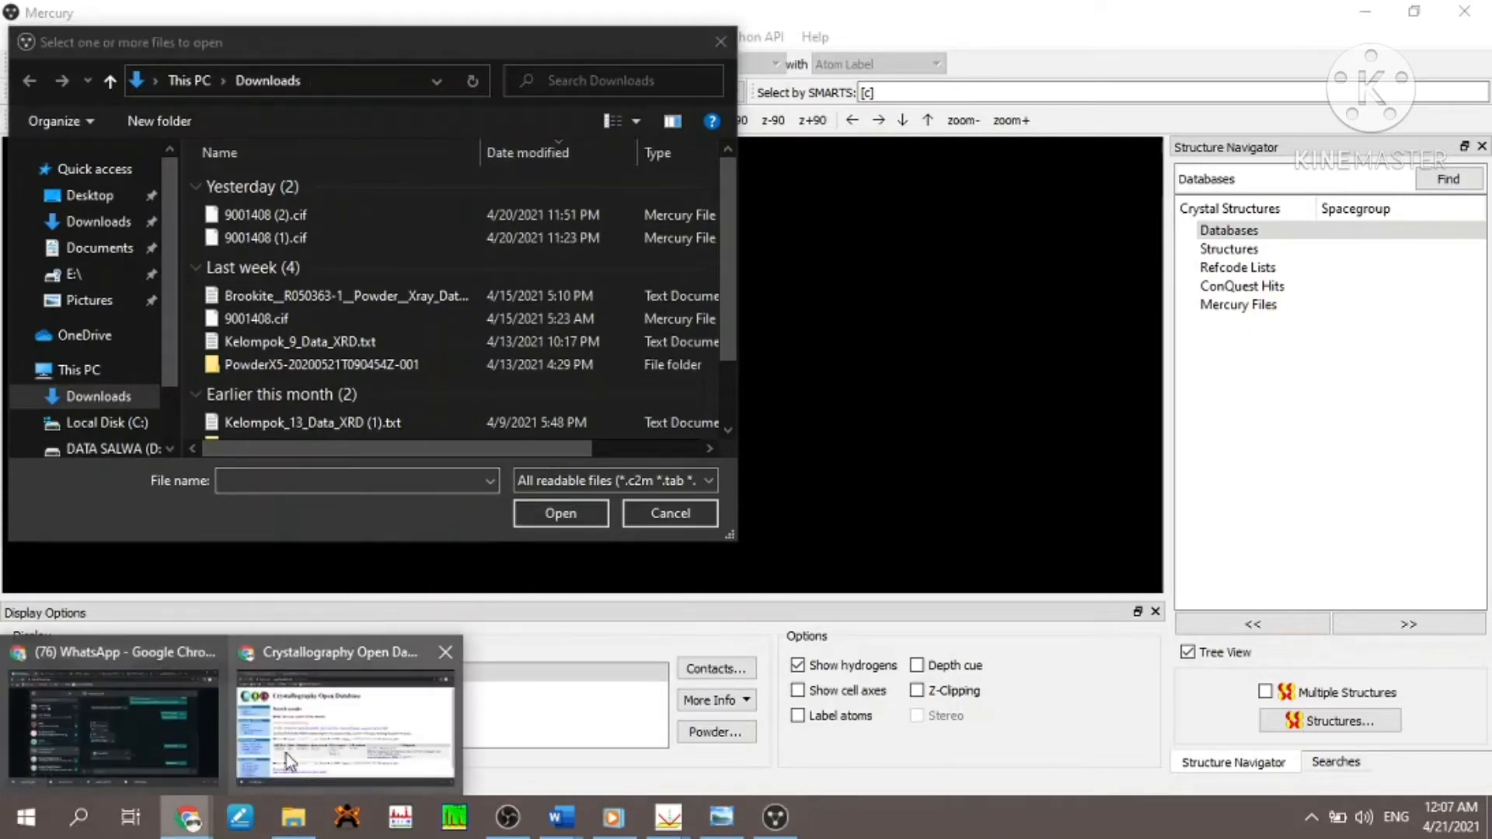
{"action": "left_click", "coordinate": [342, 714]}
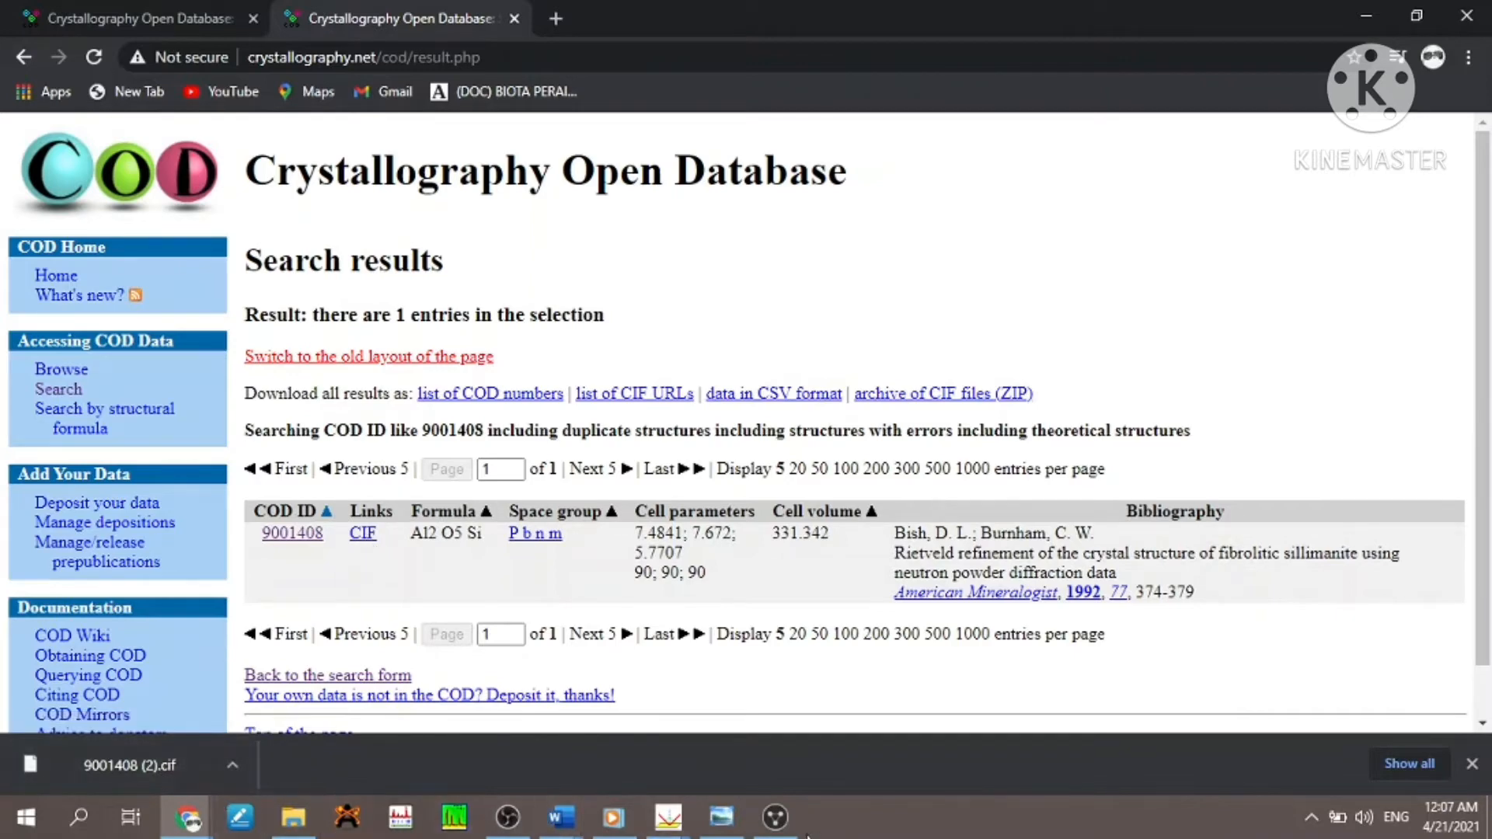
{"action": "left_click", "coordinate": [775, 817]}
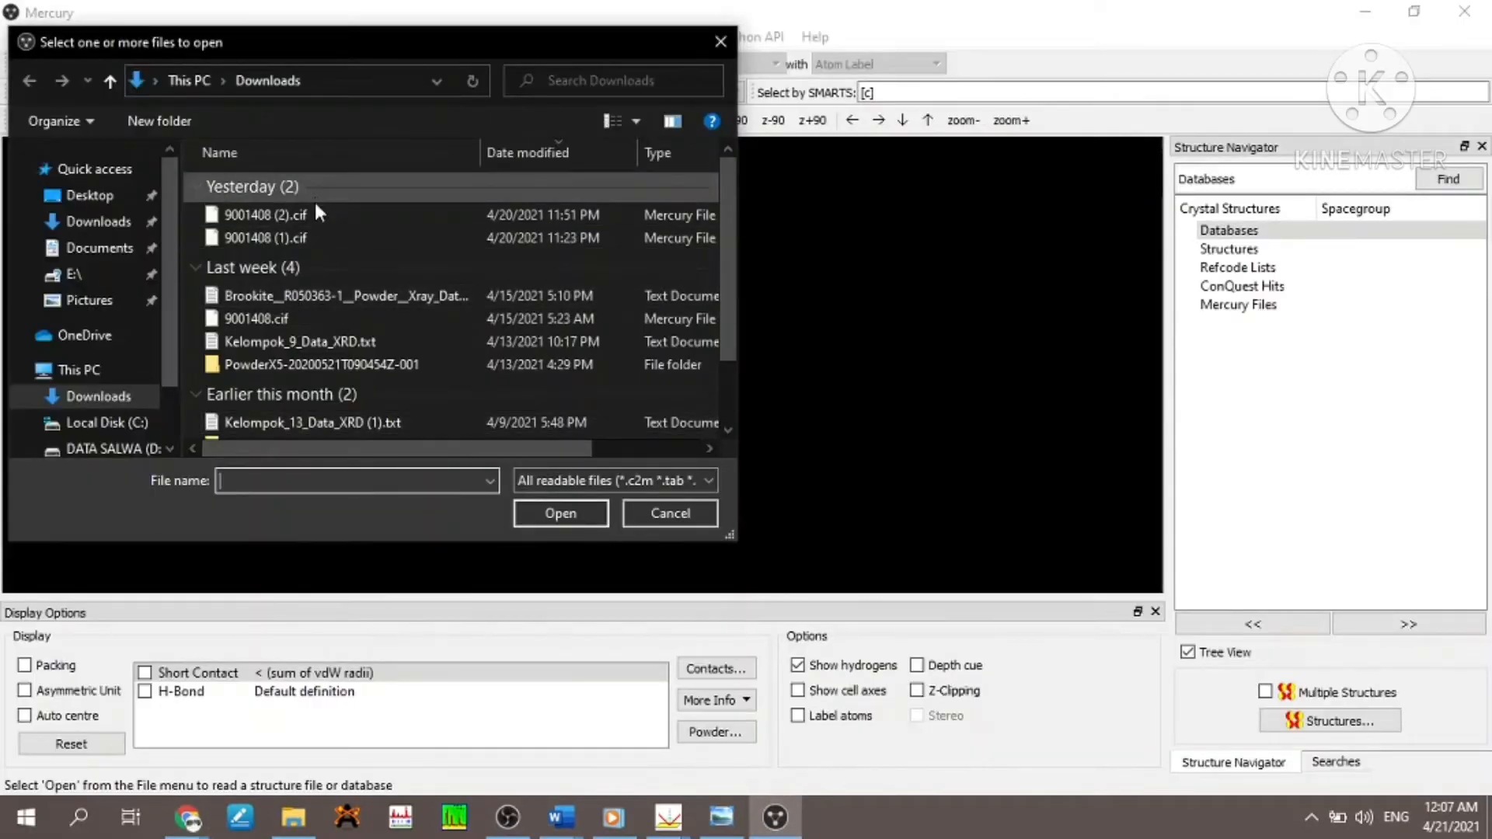
{"action": "left_click", "coordinate": [311, 215]}
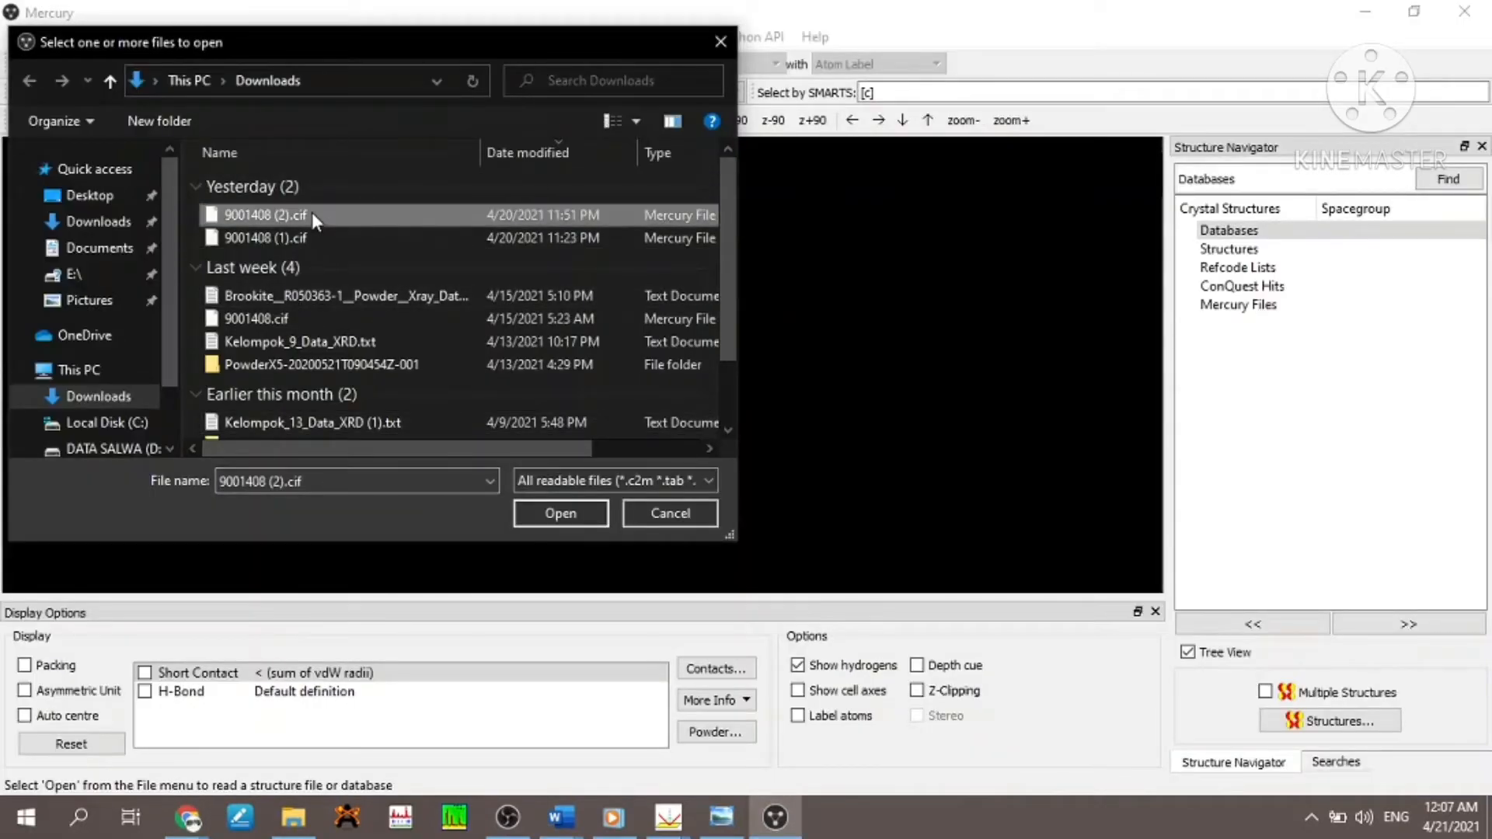
{"action": "left_click", "coordinate": [546, 510]}
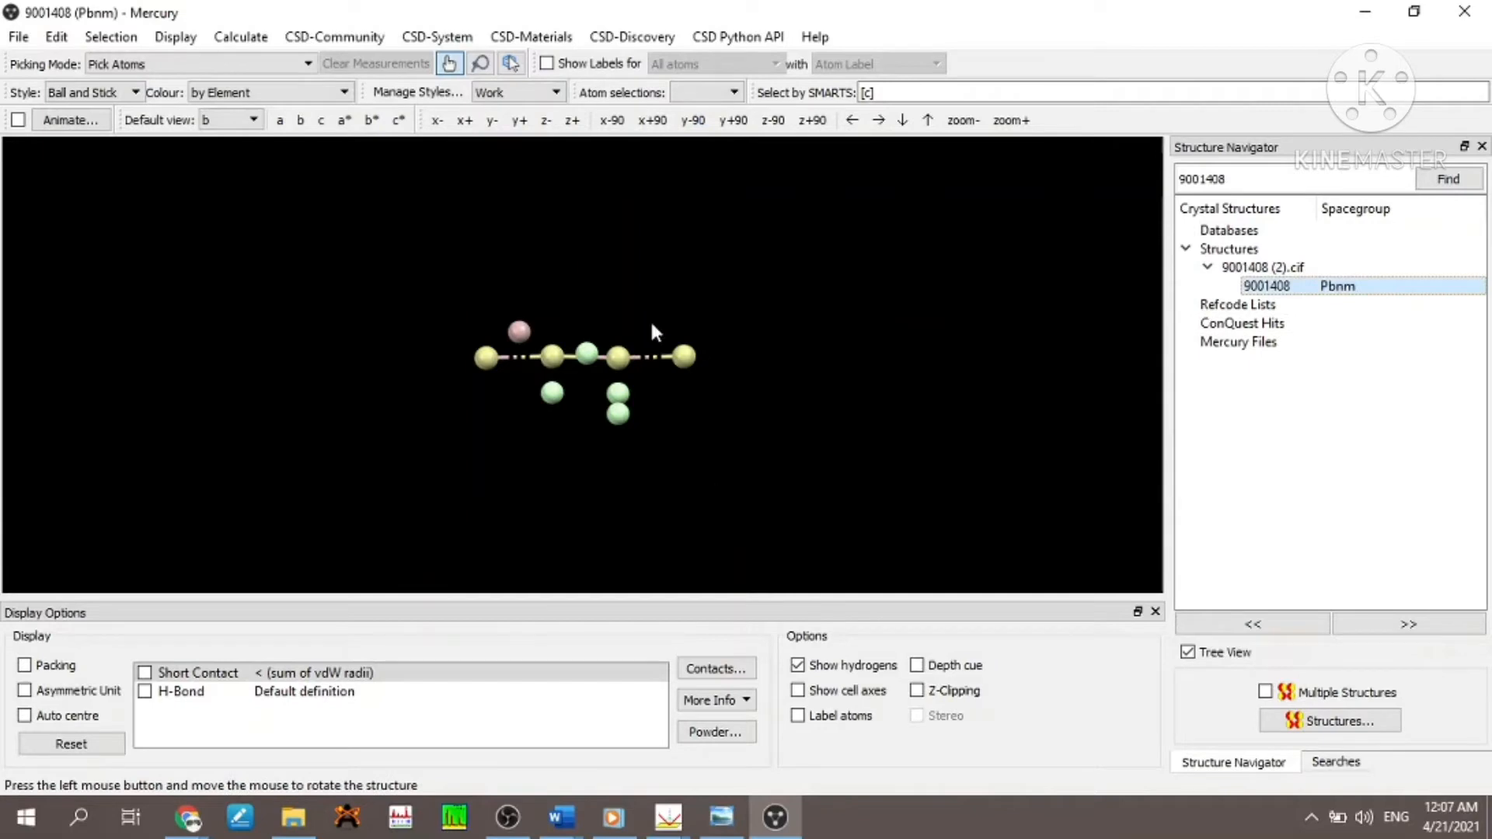
- View the structure from several angles in the Wireframe, Capped Sticks and Ball and Stick display styles
{"action": "left_click_drag", "start_coordinate": [584, 376], "coordinate": [627, 342]}
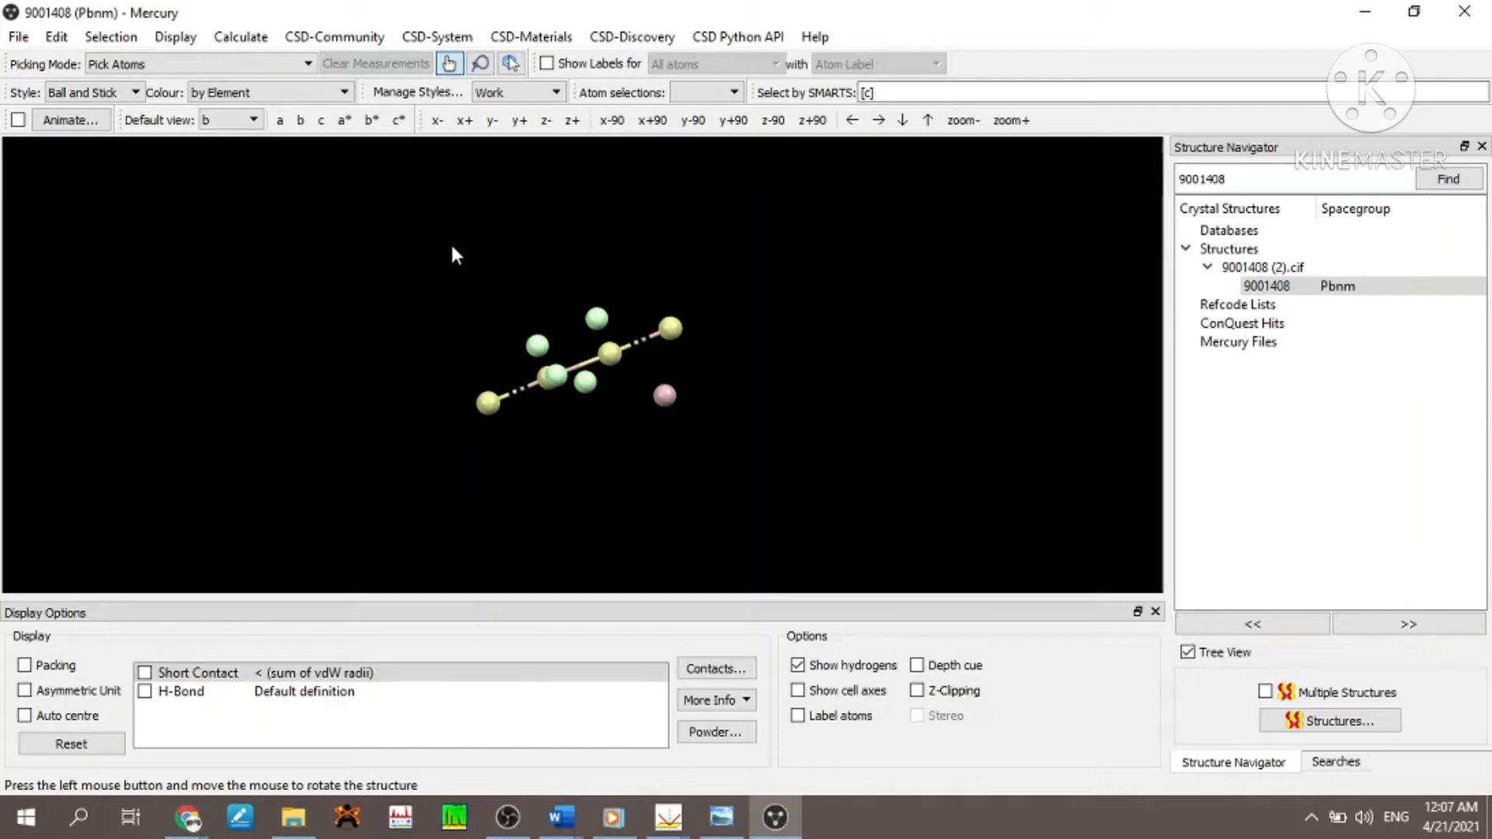
{"action": "left_click", "coordinate": [136, 96]}
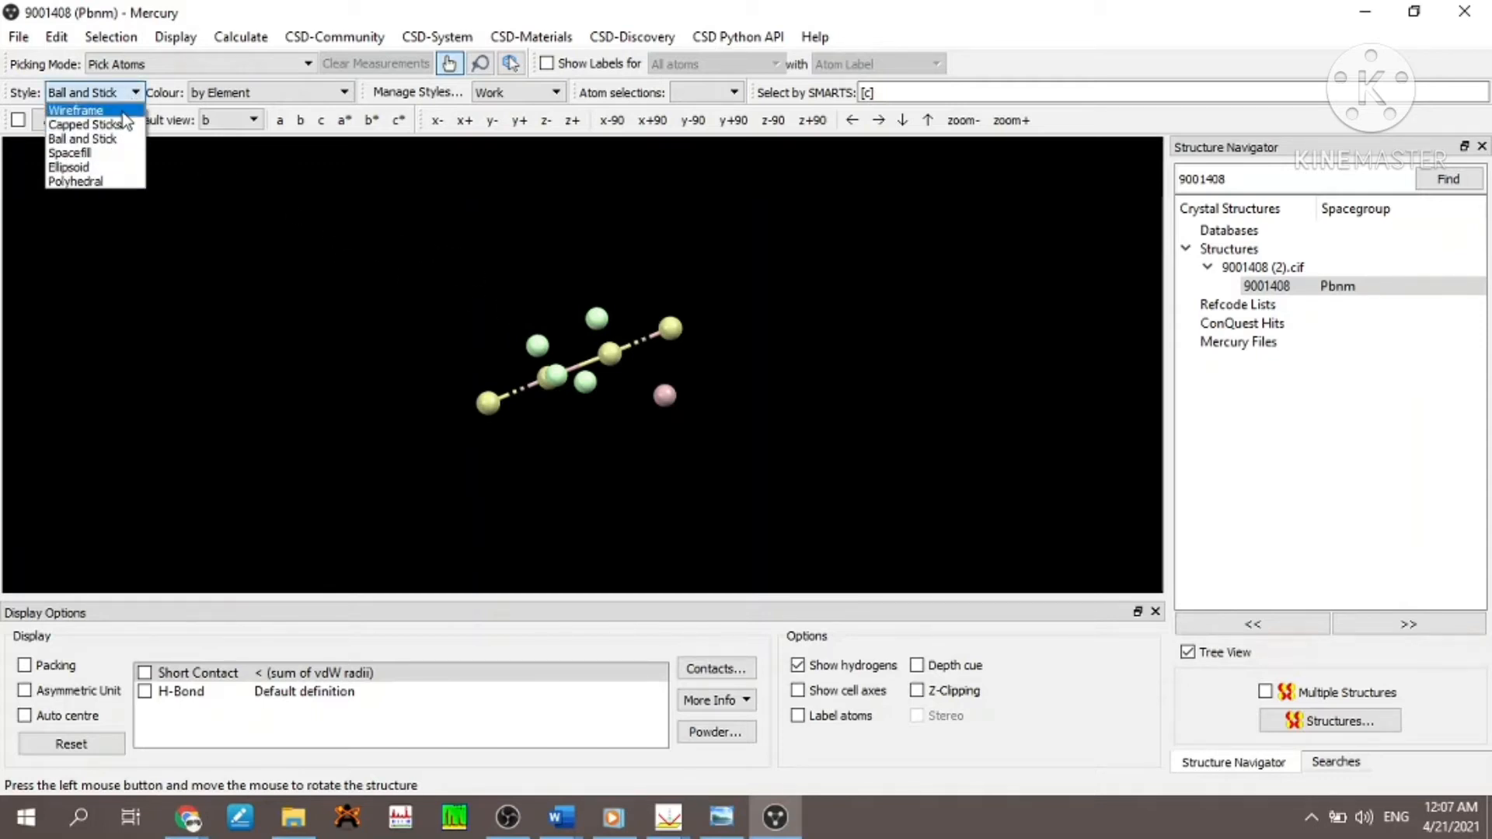
{"action": "left_click", "coordinate": [122, 113]}
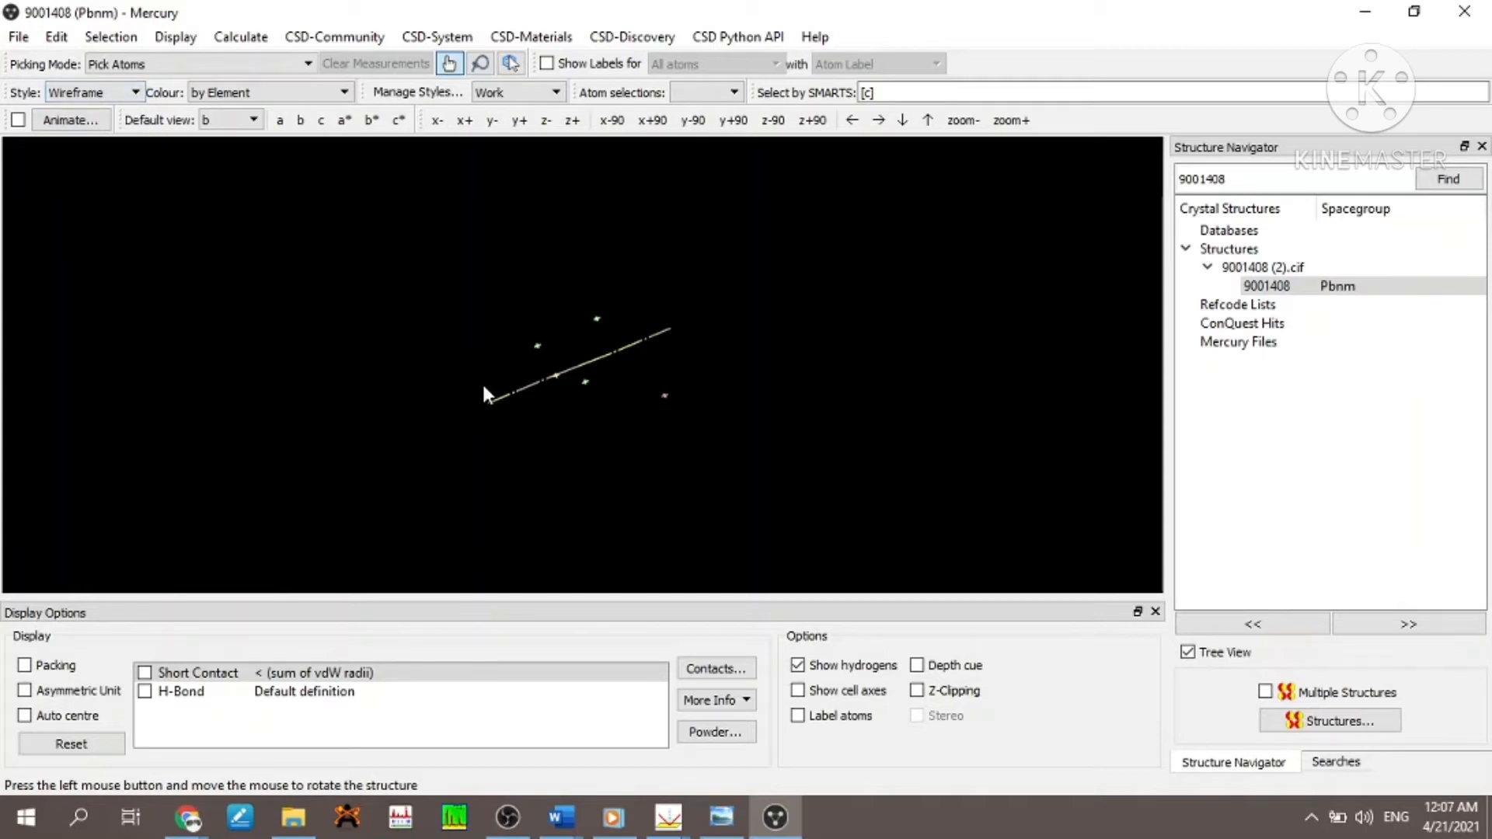
{"action": "left_click_drag", "start_coordinate": [656, 419], "coordinate": [466, 369]}
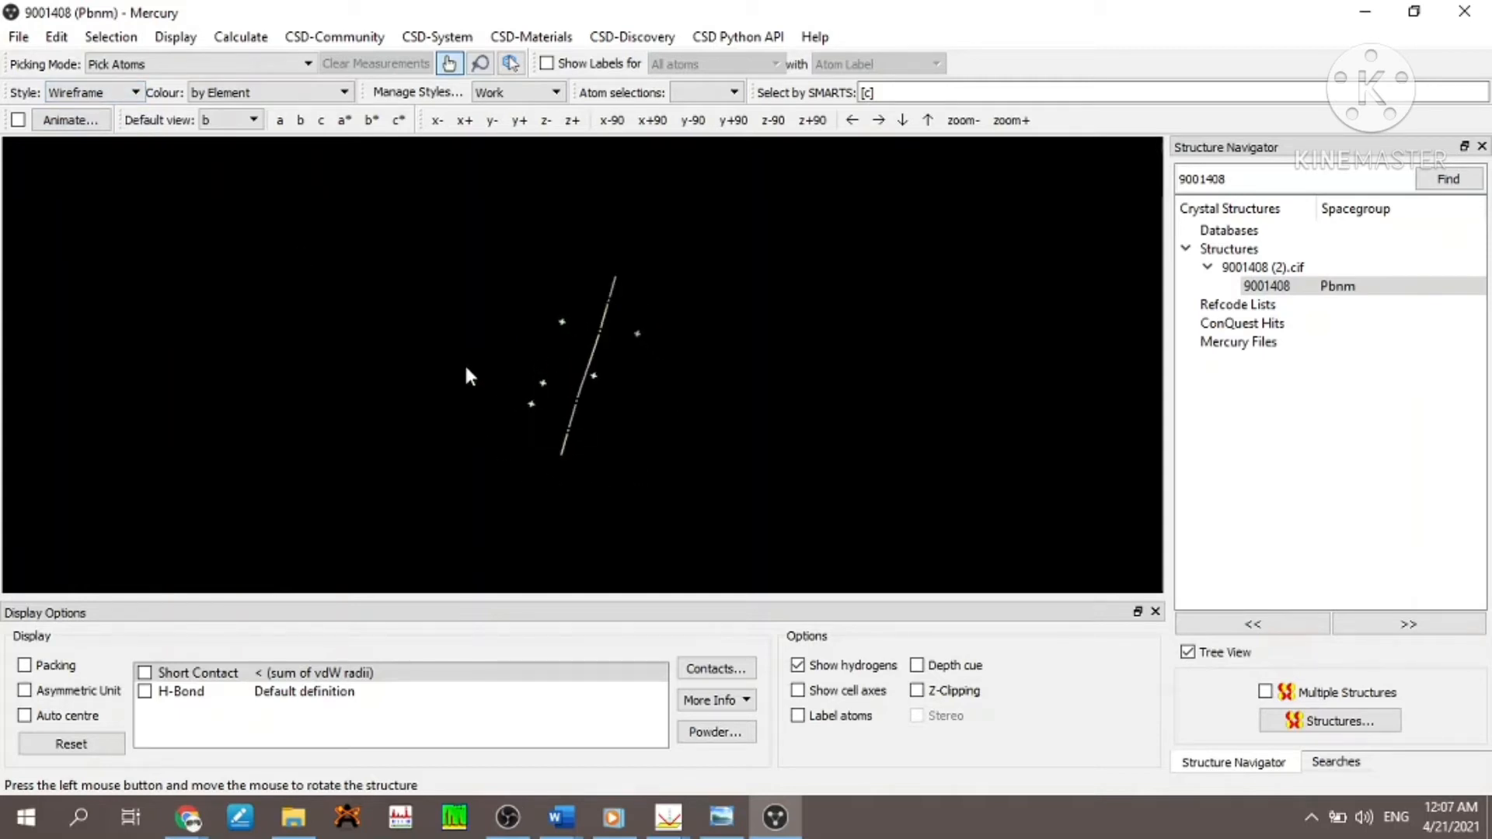
{"action": "left_click", "coordinate": [140, 93]}
{"action": "left_click", "coordinate": [85, 125]}
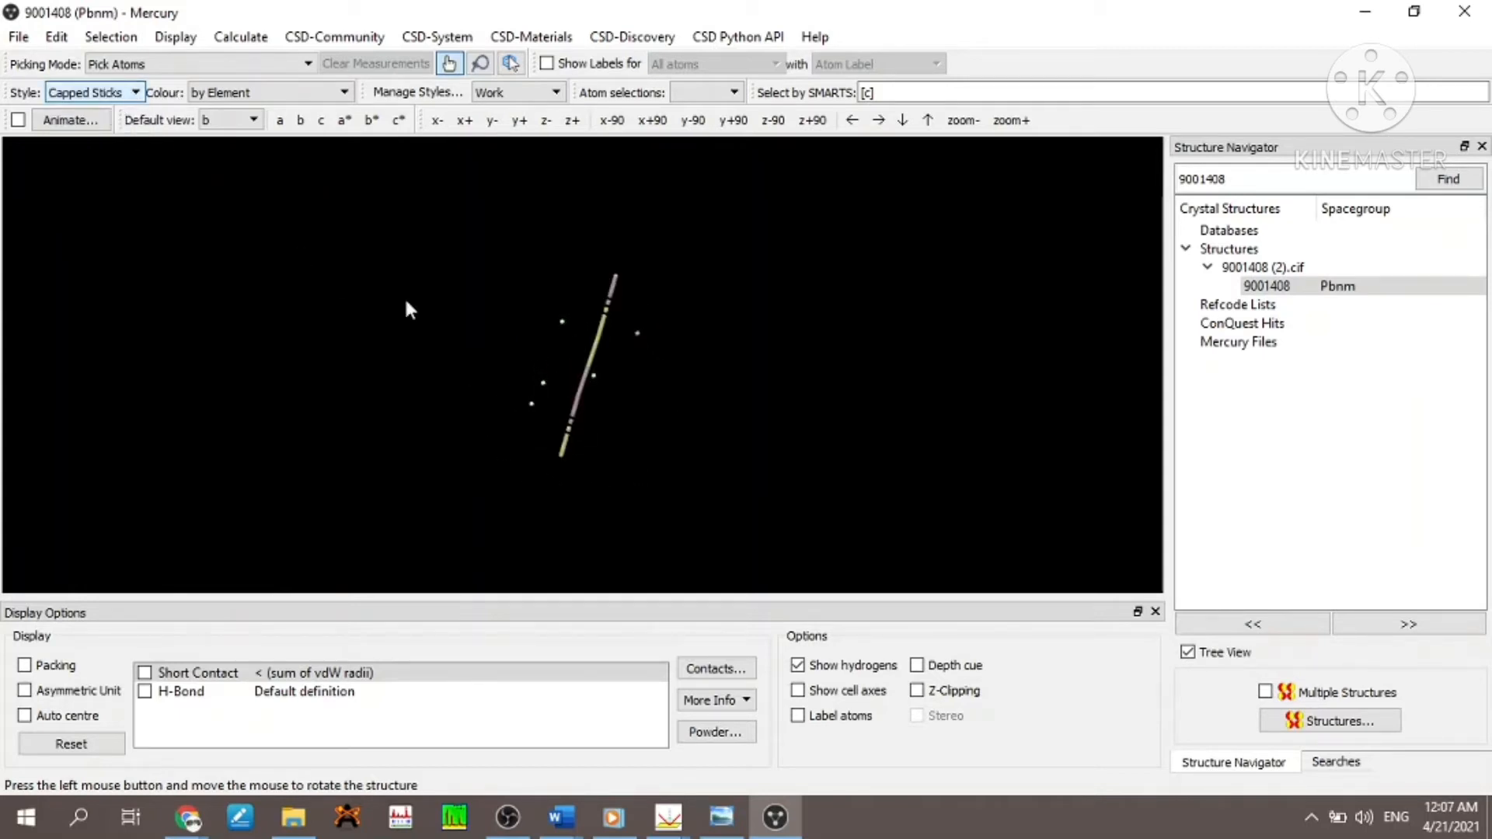
{"action": "left_click_drag", "start_coordinate": [635, 313], "coordinate": [490, 376]}
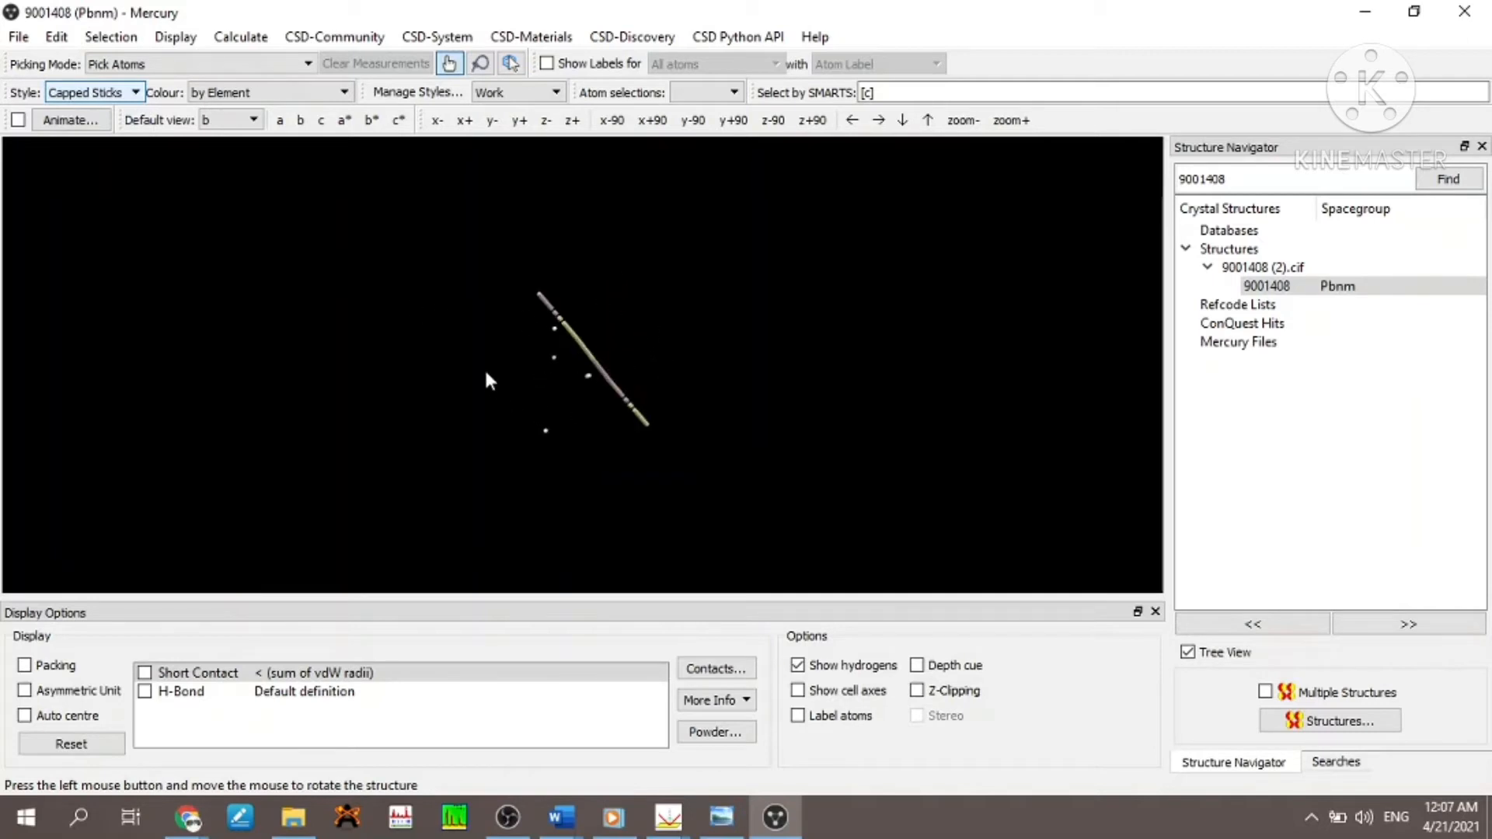
{"action": "left_click", "coordinate": [140, 94]}
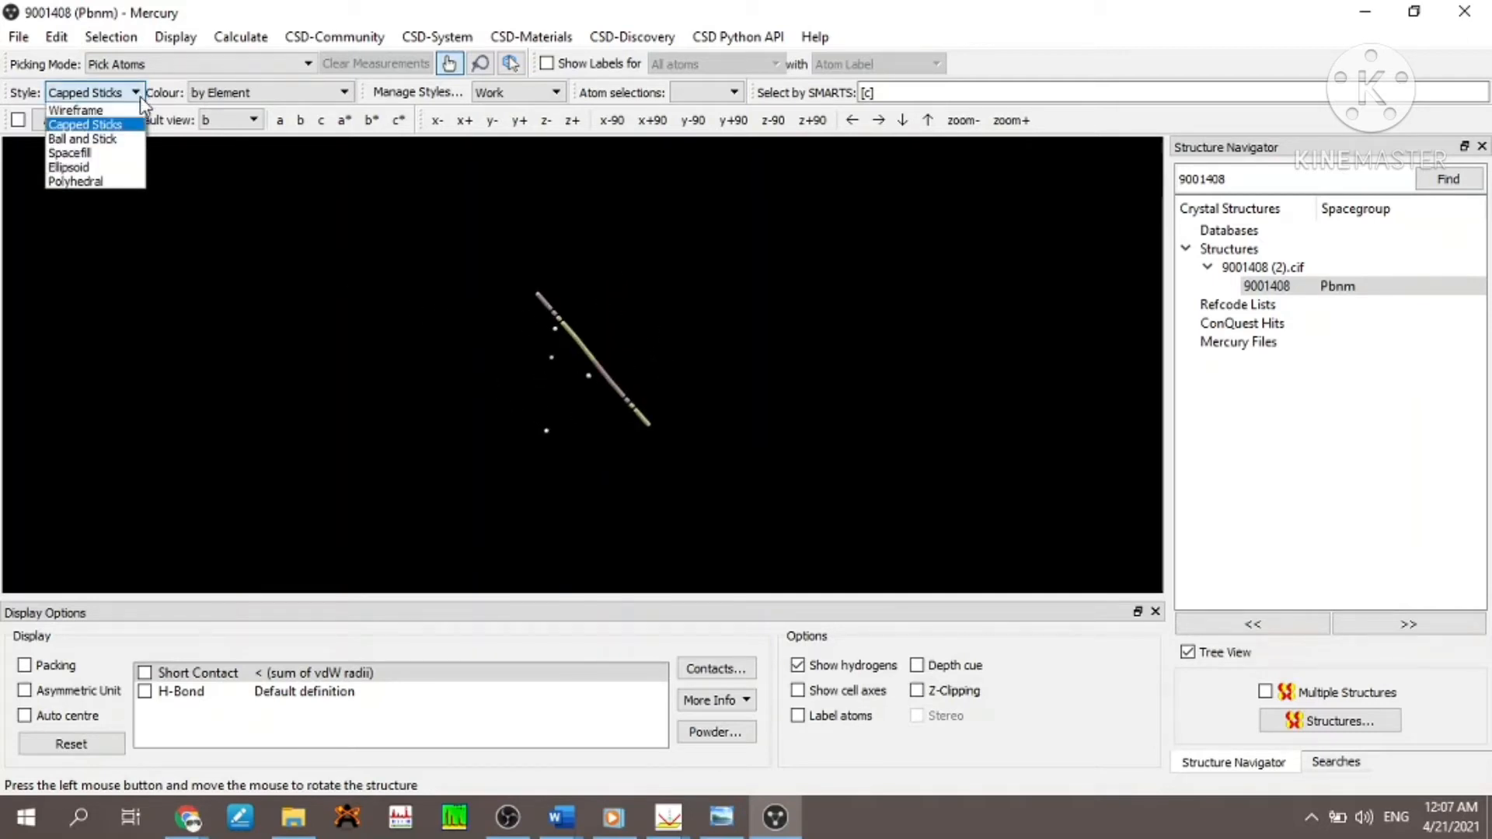
{"action": "left_click", "coordinate": [124, 141]}
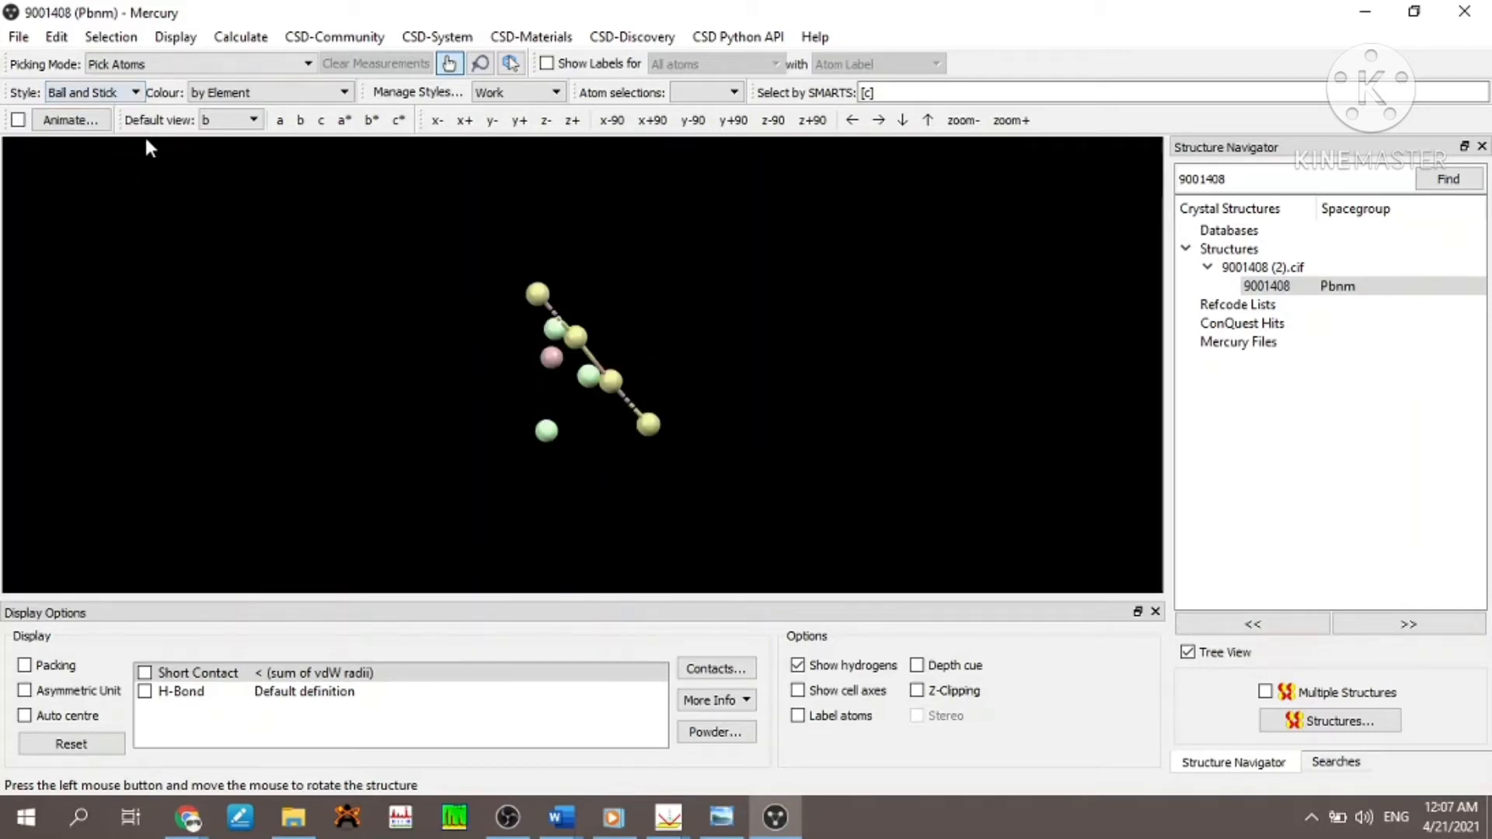
- View the structure in the Spacefill, Ellipsoid and Polyhedral display styles
{"action": "left_click", "coordinate": [134, 94]}
{"action": "left_click", "coordinate": [105, 153]}
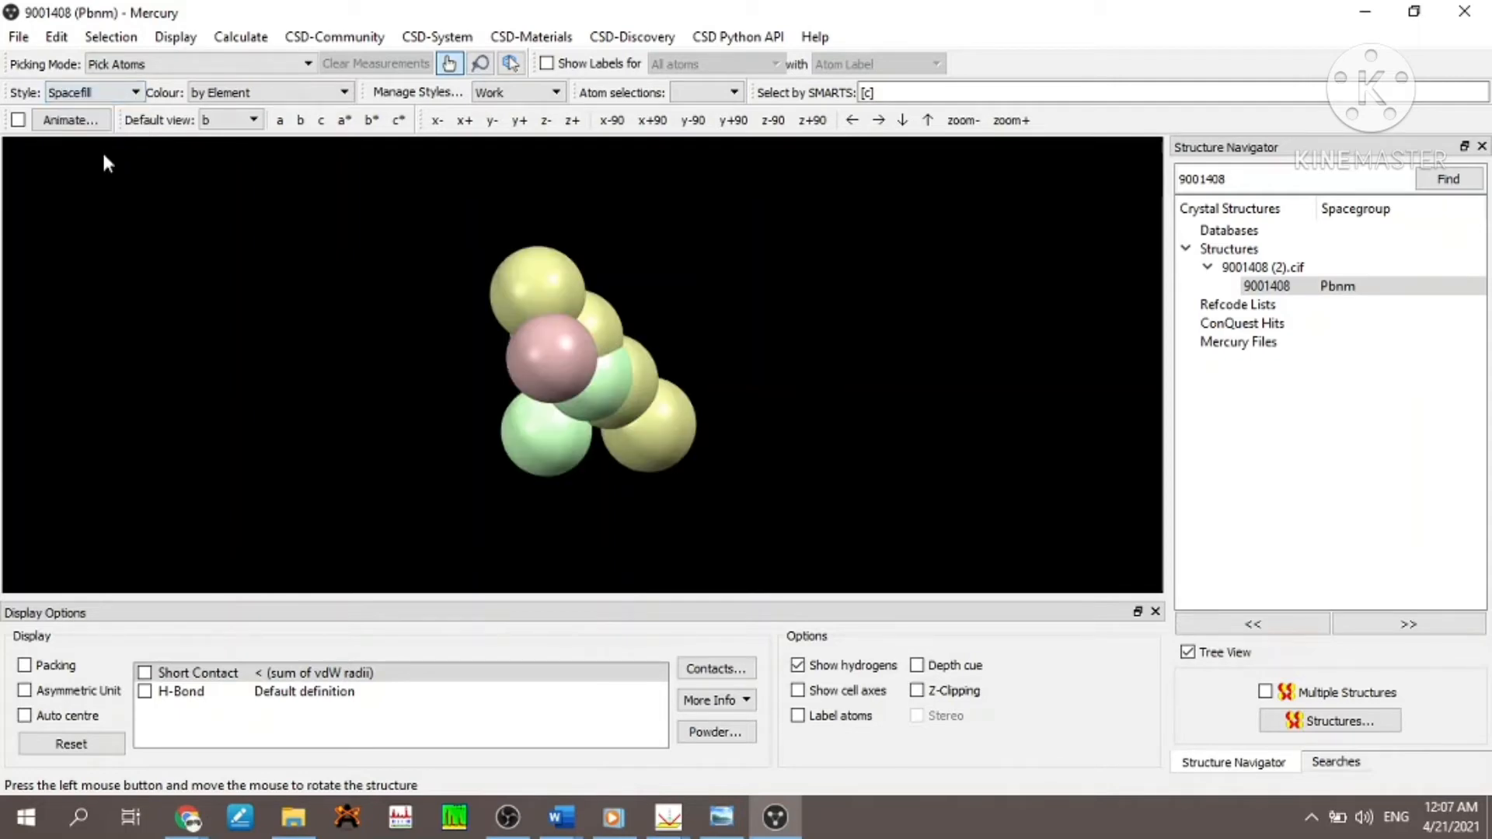
{"action": "left_click_drag", "start_coordinate": [448, 247], "coordinate": [389, 233]}
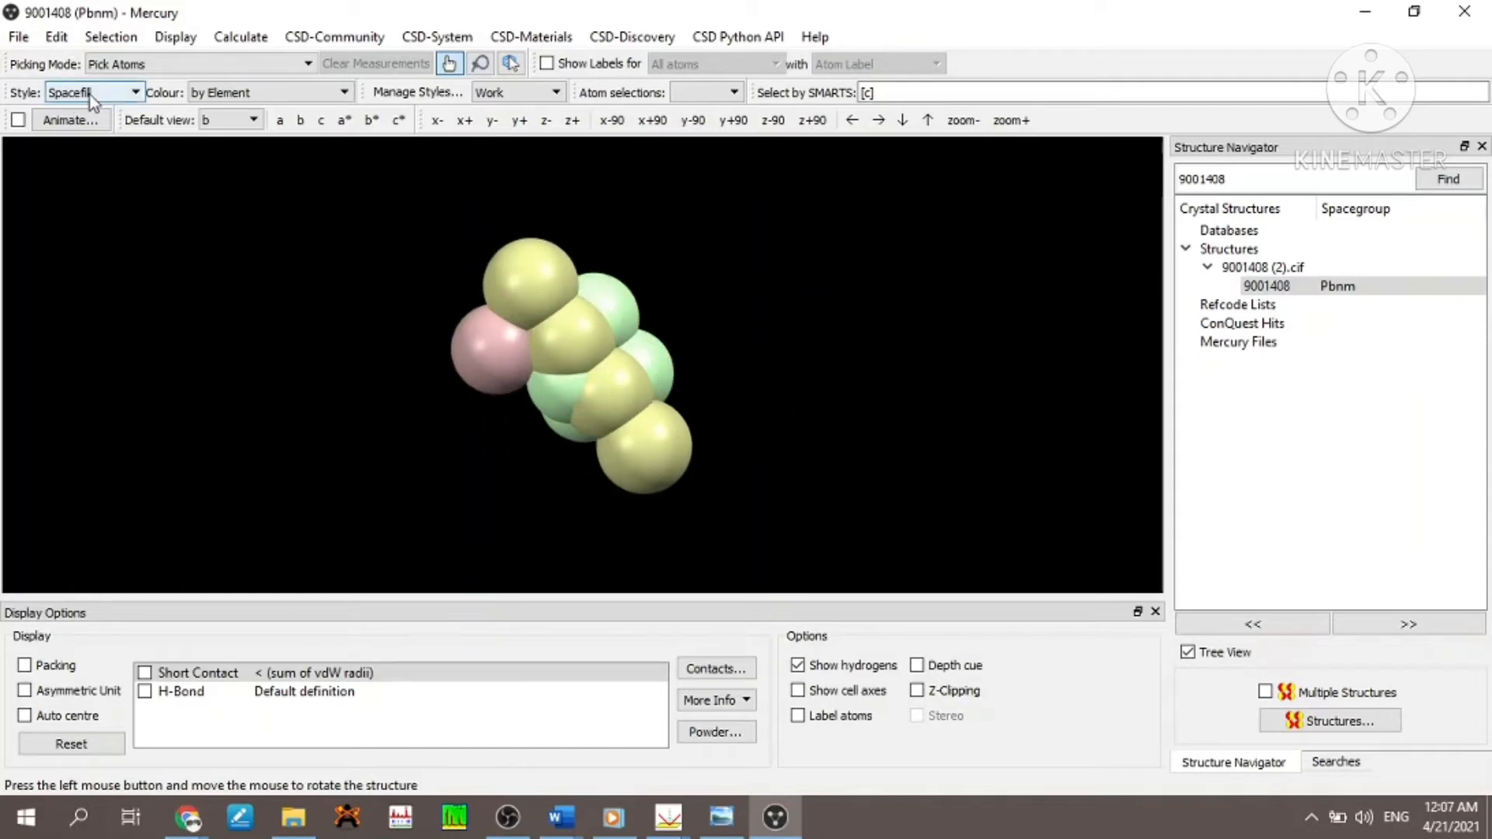
{"action": "left_click", "coordinate": [90, 94]}
{"action": "left_click", "coordinate": [87, 166]}
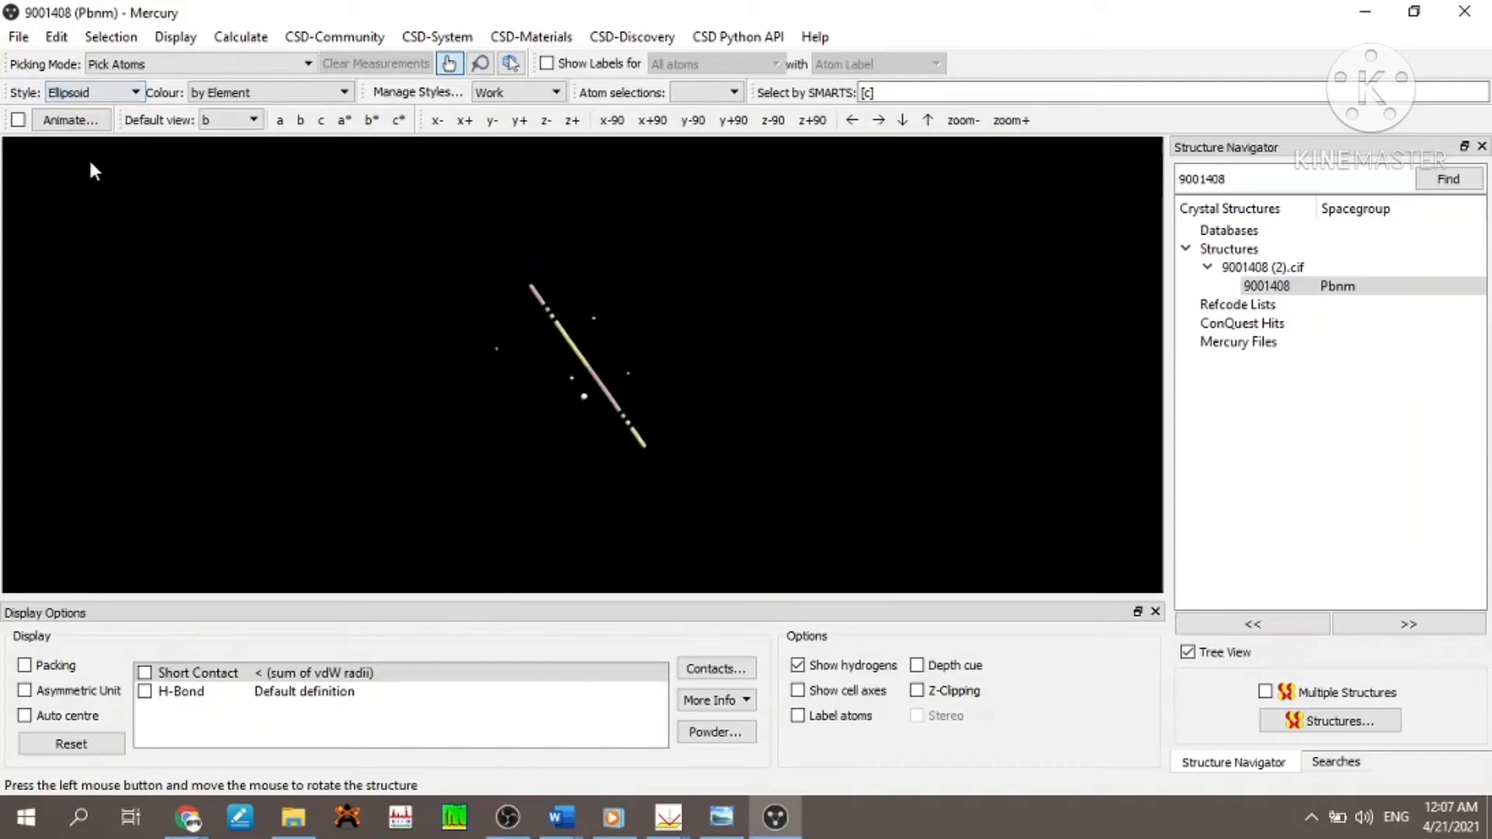
{"action": "left_click", "coordinate": [120, 96]}
{"action": "left_click", "coordinate": [91, 182]}
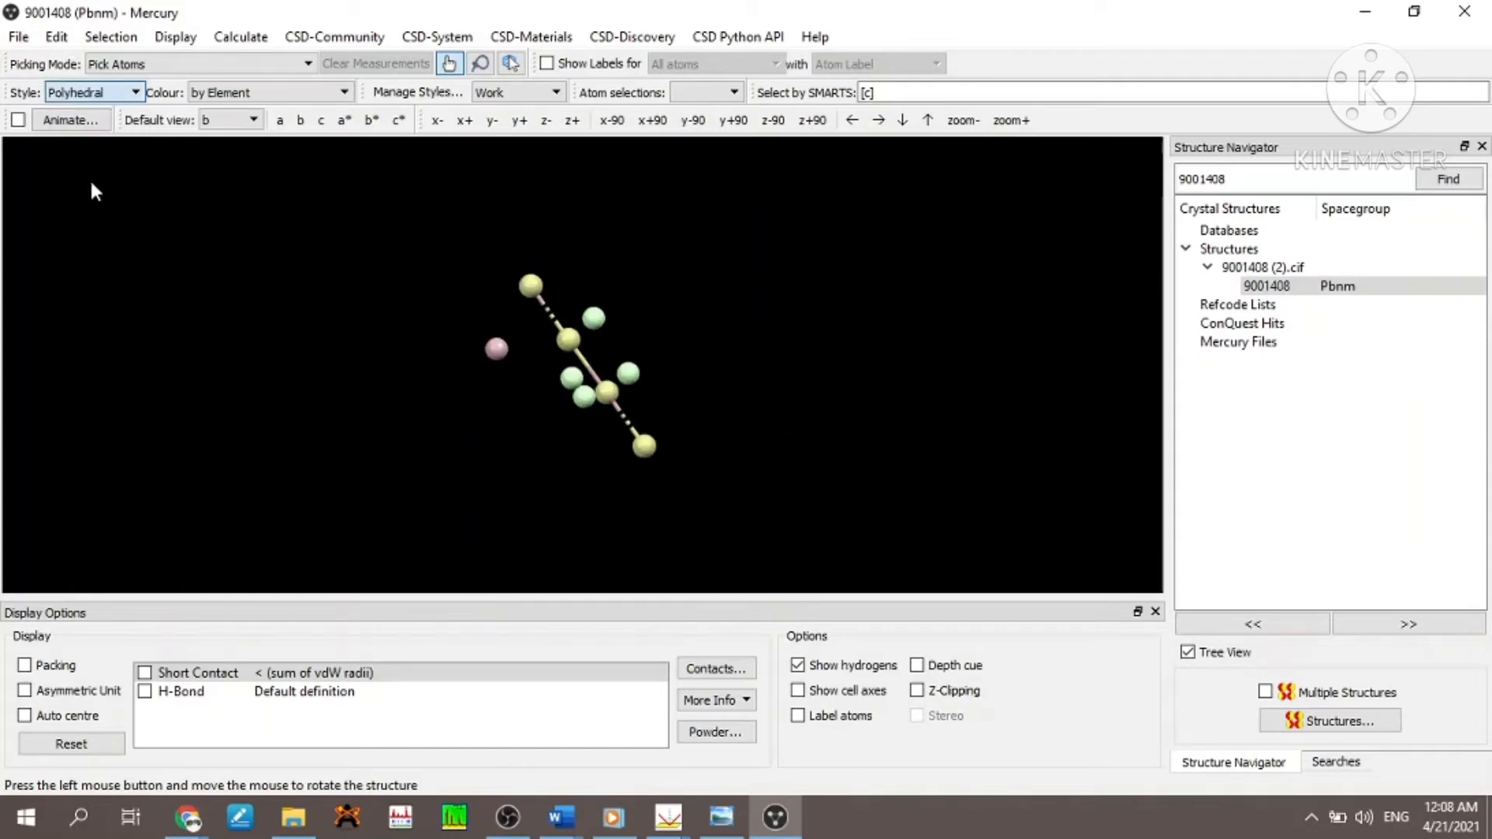
- Rotate the structure freely and by -90 degrees about the x, y and z axes to inspect it
{"action": "left_click_drag", "start_coordinate": [575, 317], "coordinate": [645, 286]}
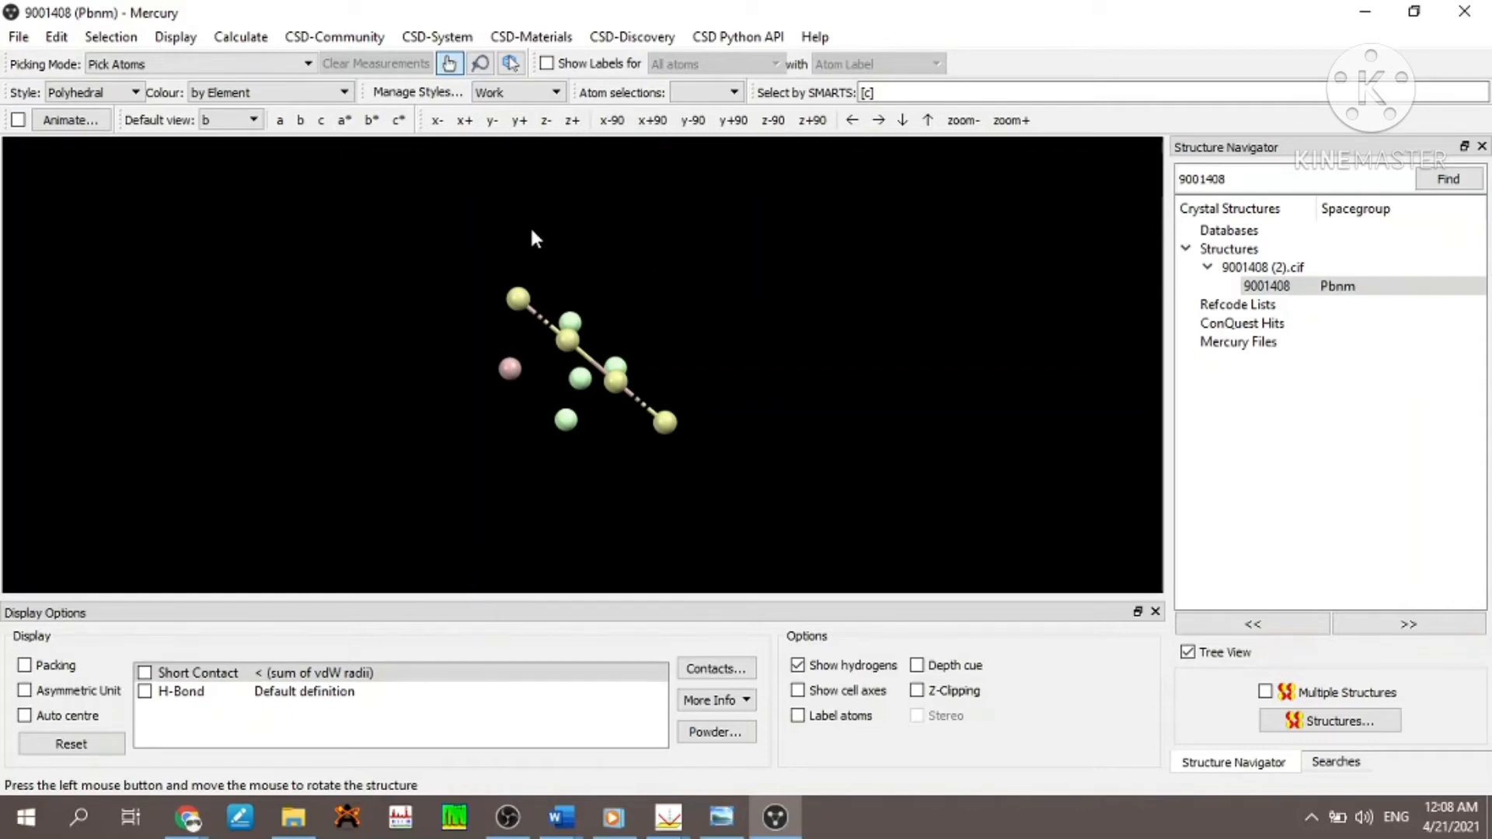
{"action": "left_click_drag", "start_coordinate": [543, 353], "coordinate": [557, 288]}
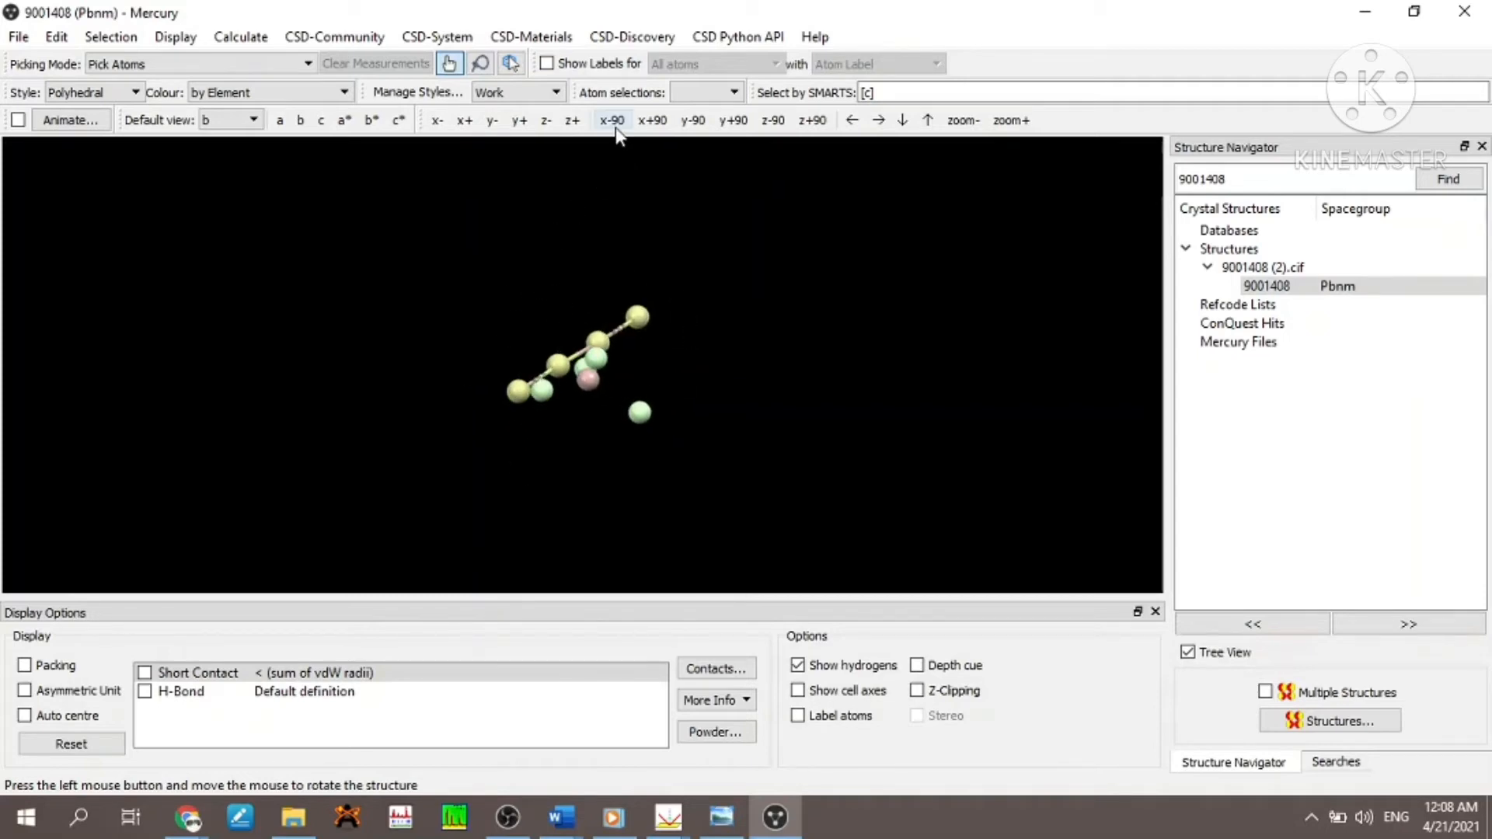
{"action": "left_click", "coordinate": [613, 122]}
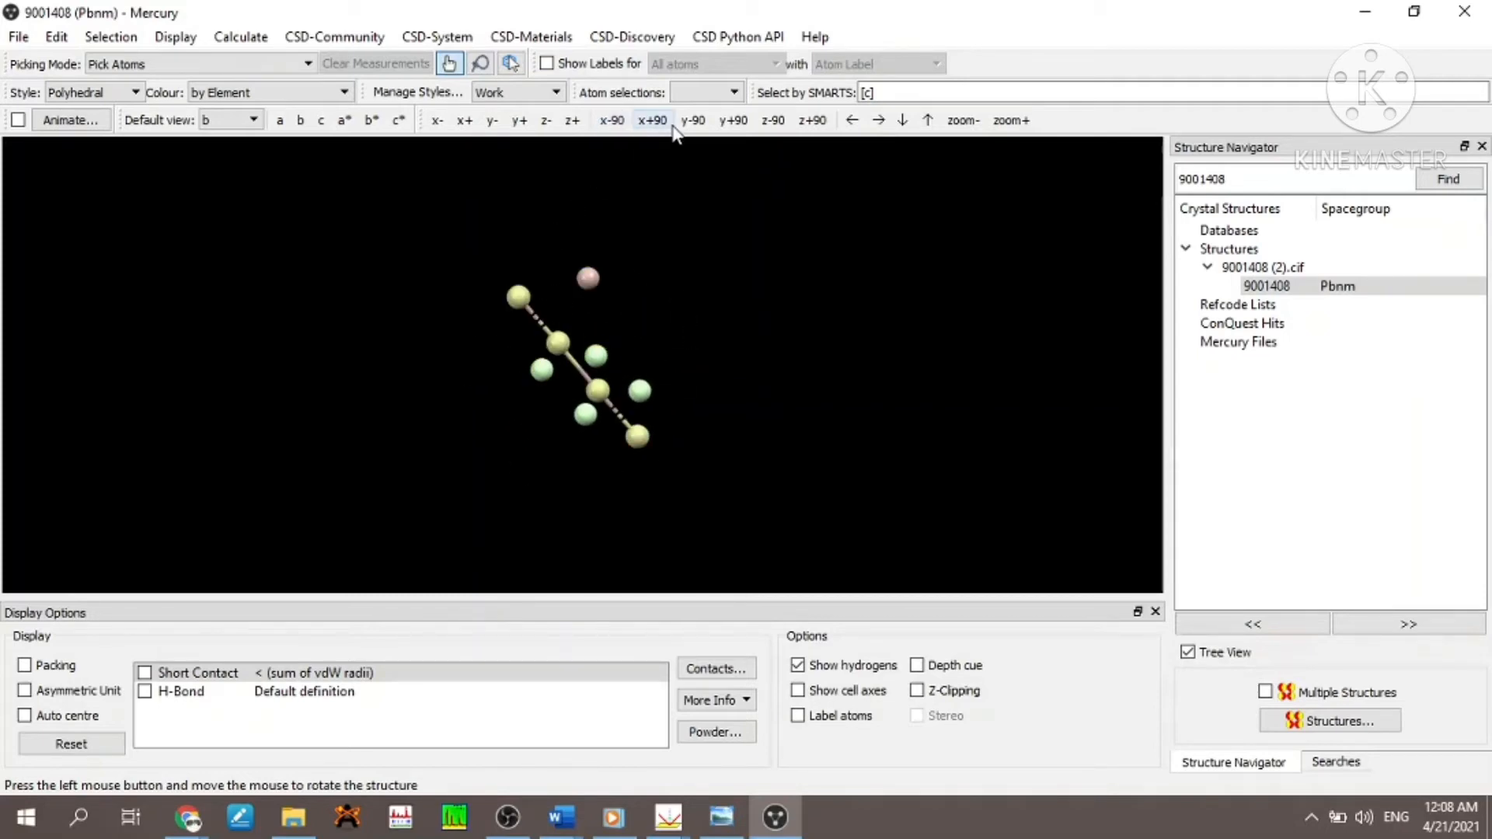
{"action": "left_click", "coordinate": [701, 126]}
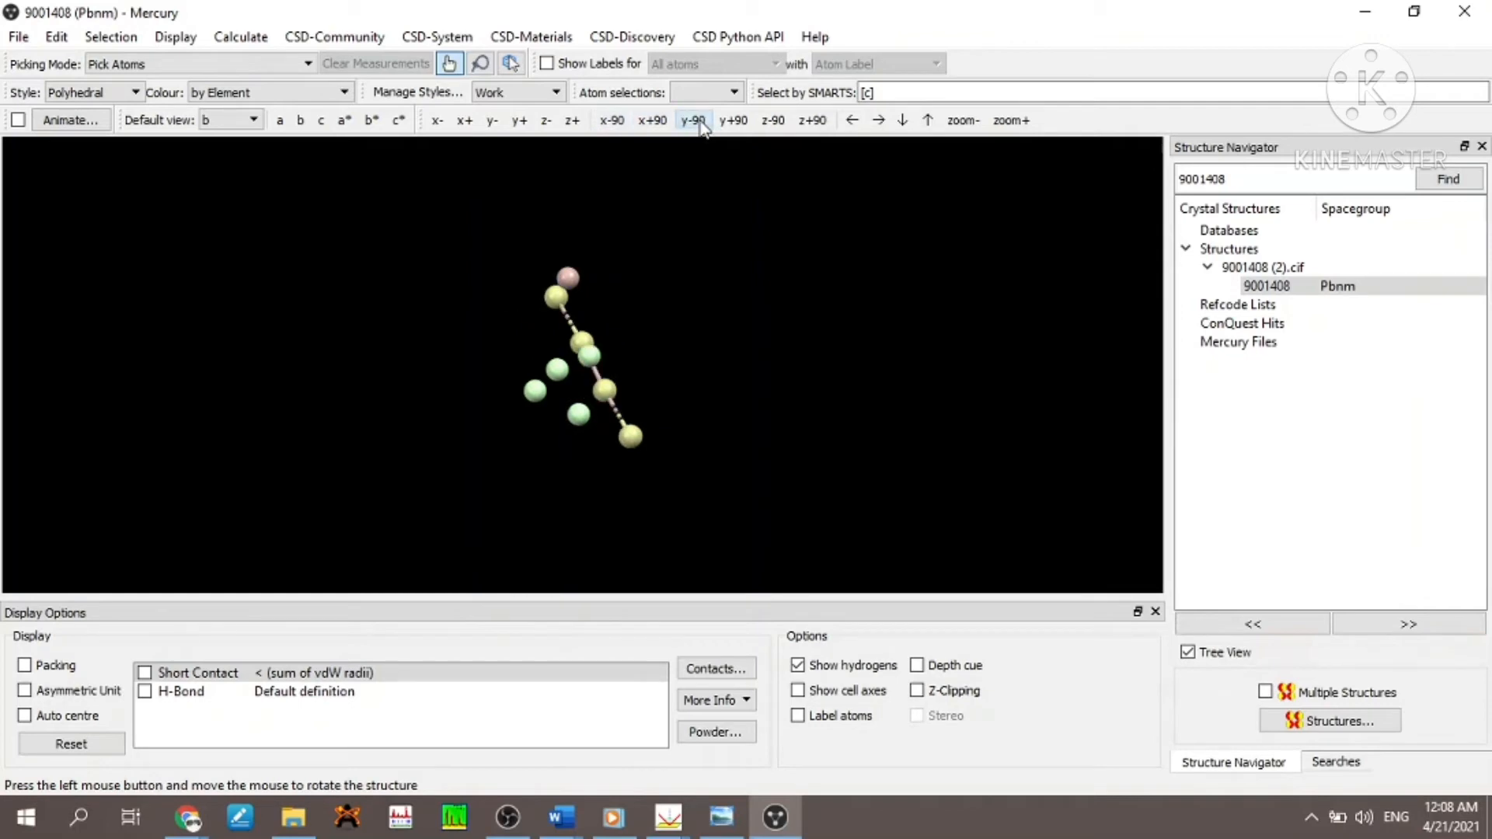
{"action": "left_click", "coordinate": [776, 127]}
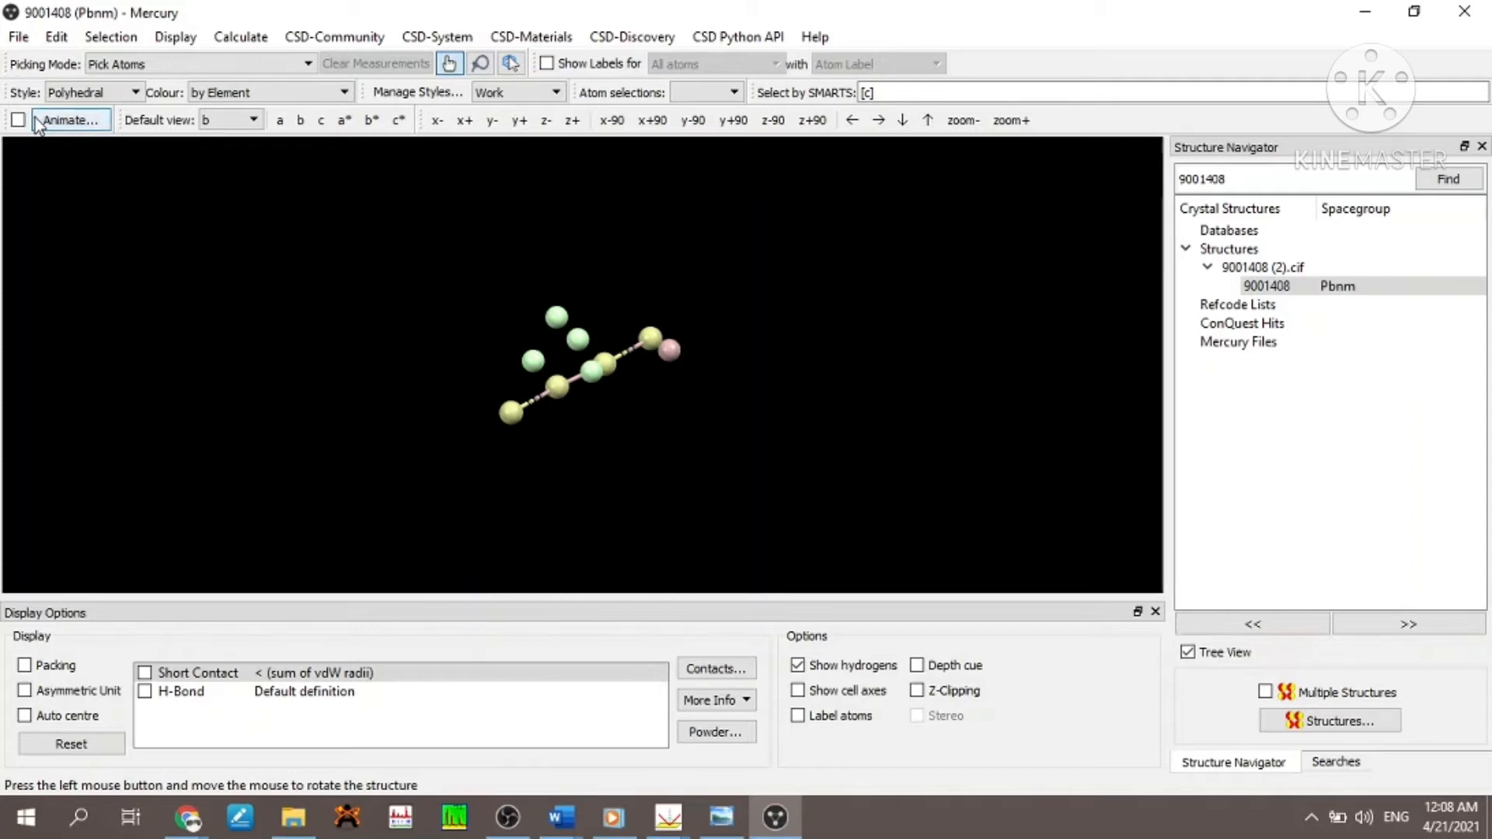
- Check the structure's animation settings without changing them and turn on the animation in a maximised window
{"action": "left_click", "coordinate": [68, 120]}
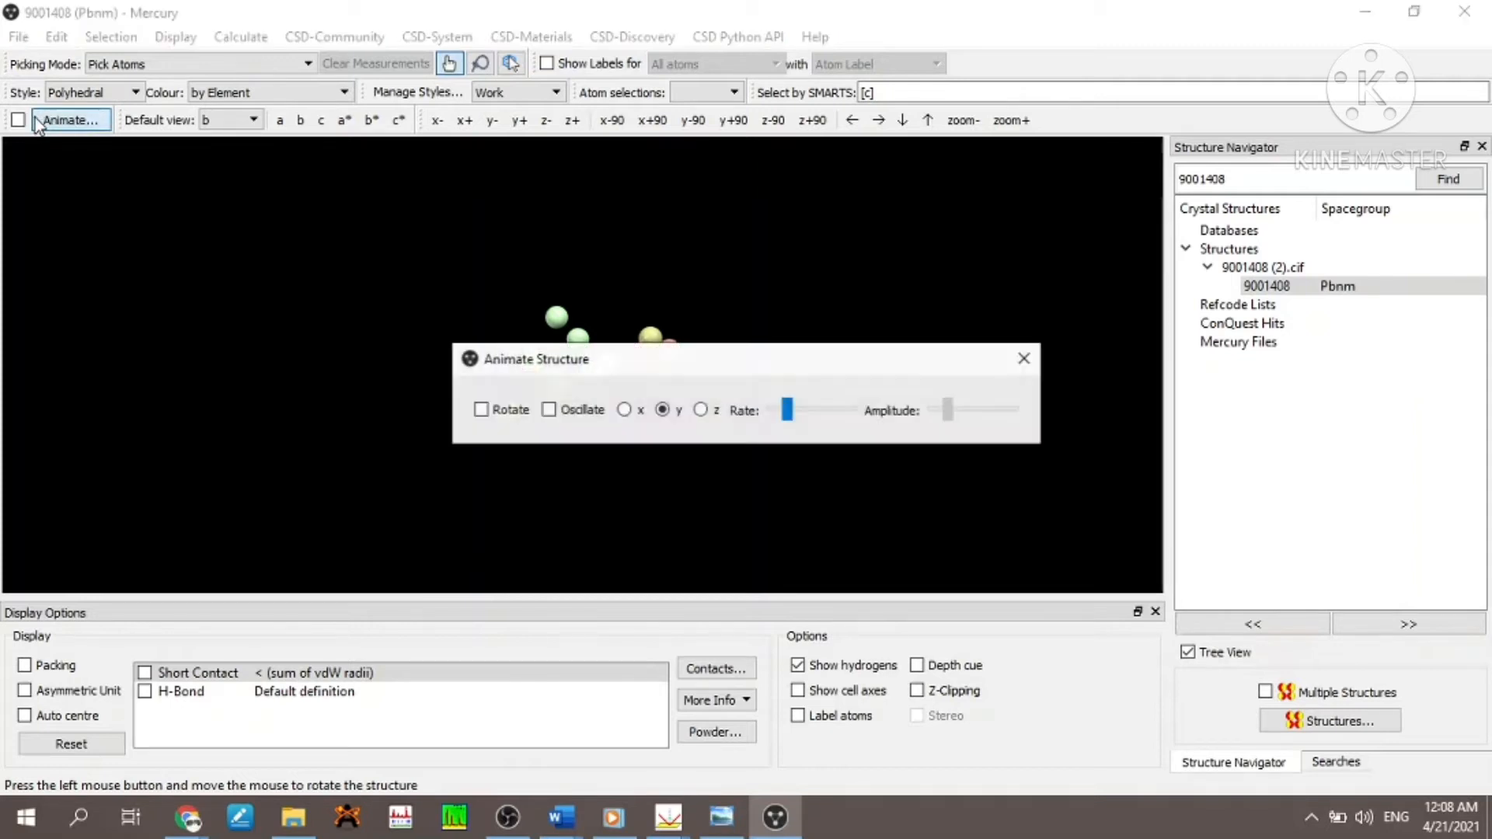
{"action": "left_click", "coordinate": [1024, 367]}
{"action": "left_click", "coordinate": [1415, 12]}
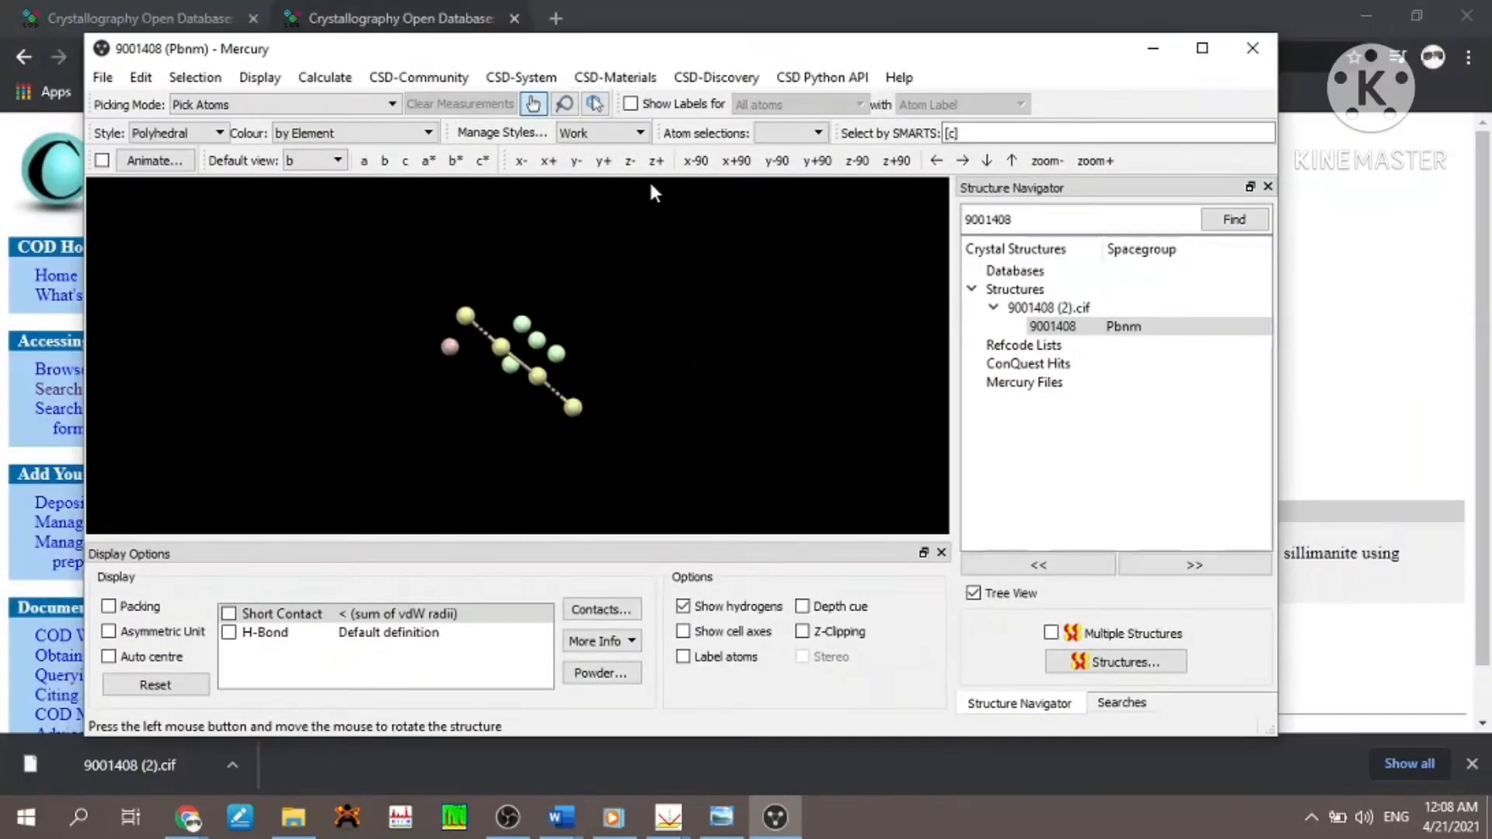
{"action": "left_click", "coordinate": [102, 160]}
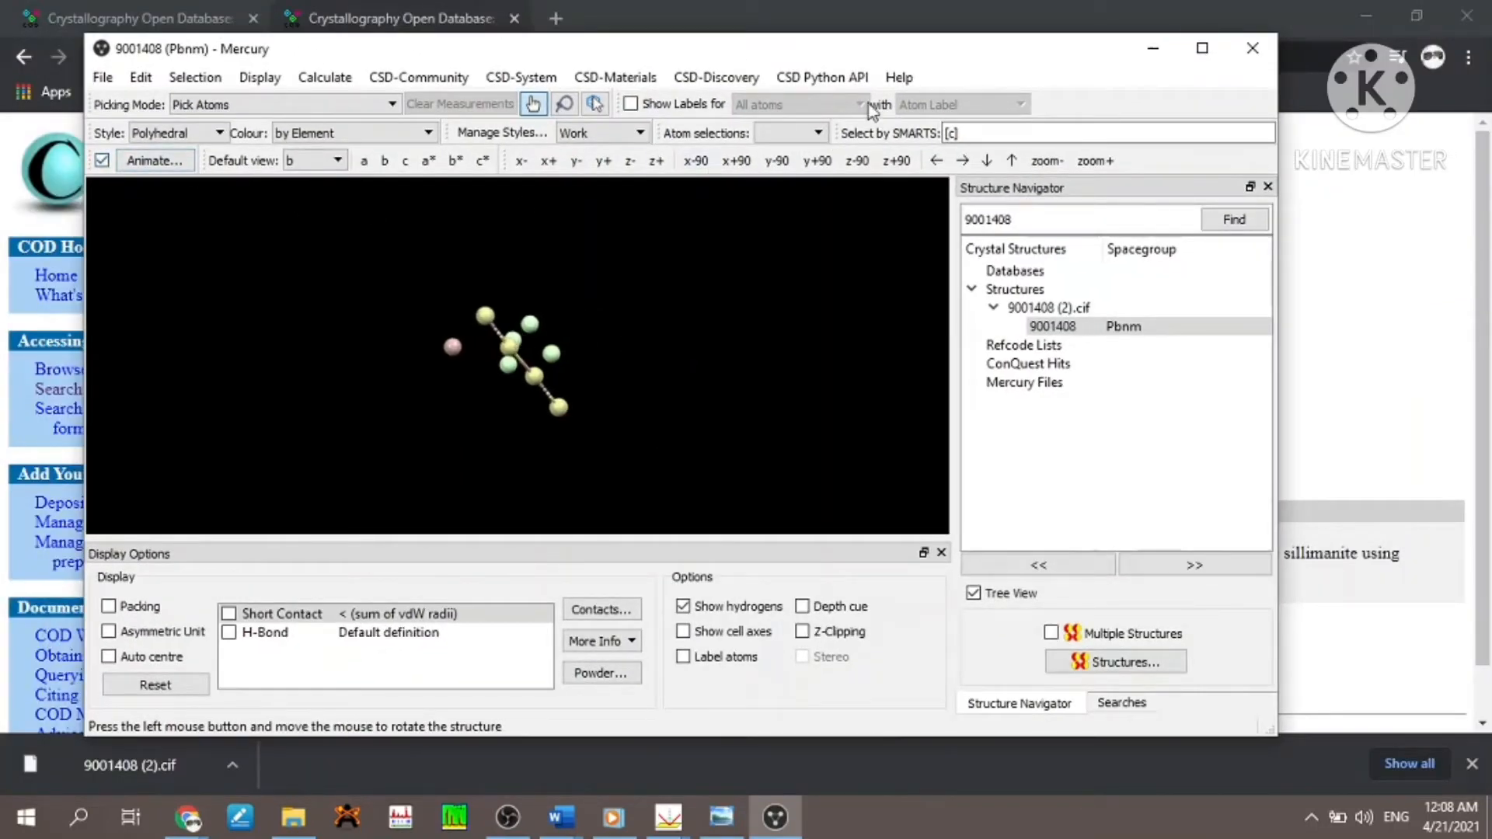
{"action": "left_click", "coordinate": [1203, 49]}
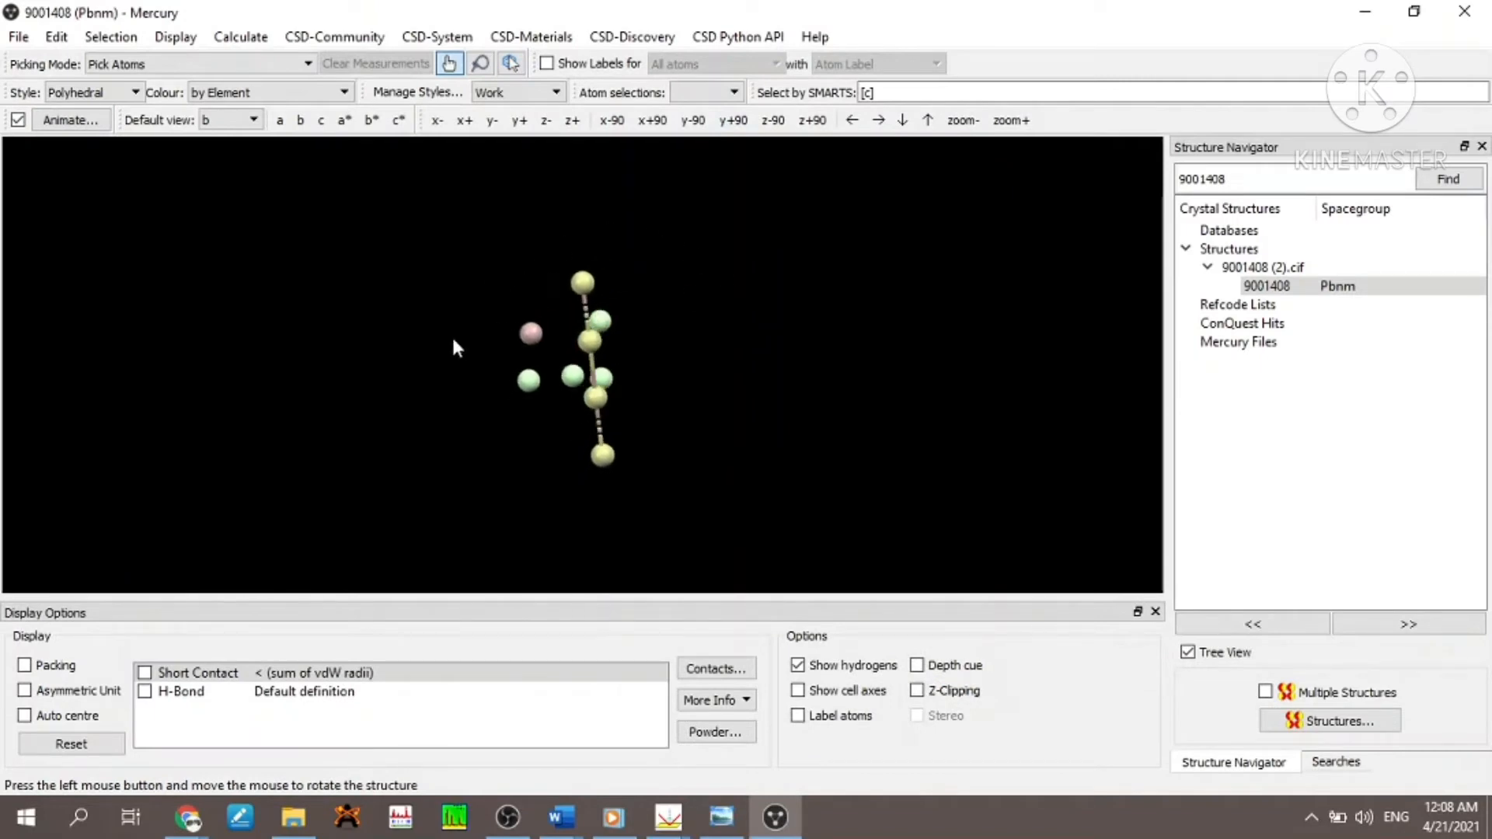
- Switch the rotating structure's display style to Spacefill and back to Ball and Stick, and show atom labels for all atoms
{"action": "left_click", "coordinate": [133, 93]}
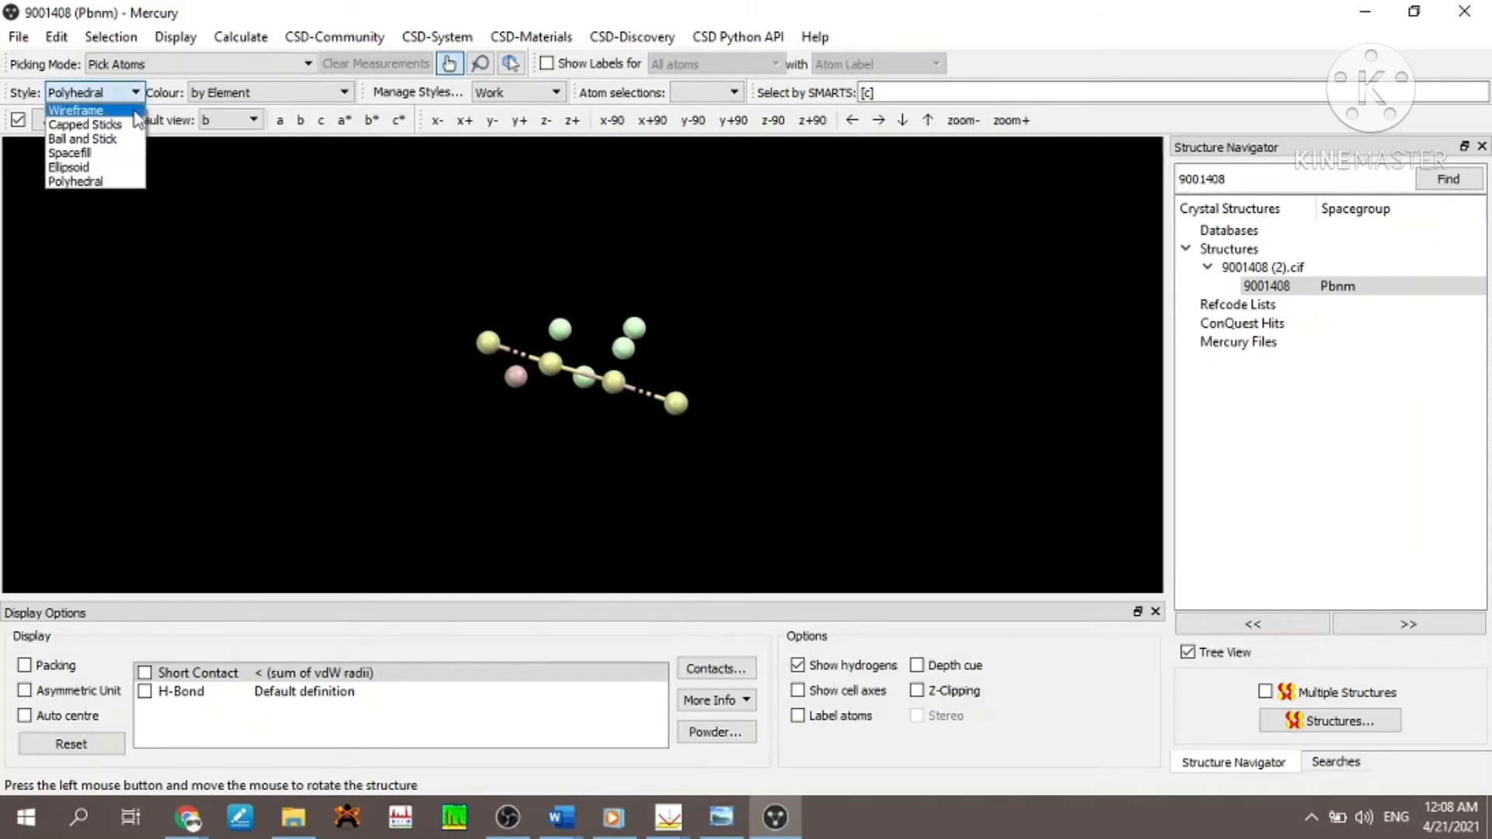
{"action": "left_click", "coordinate": [119, 153]}
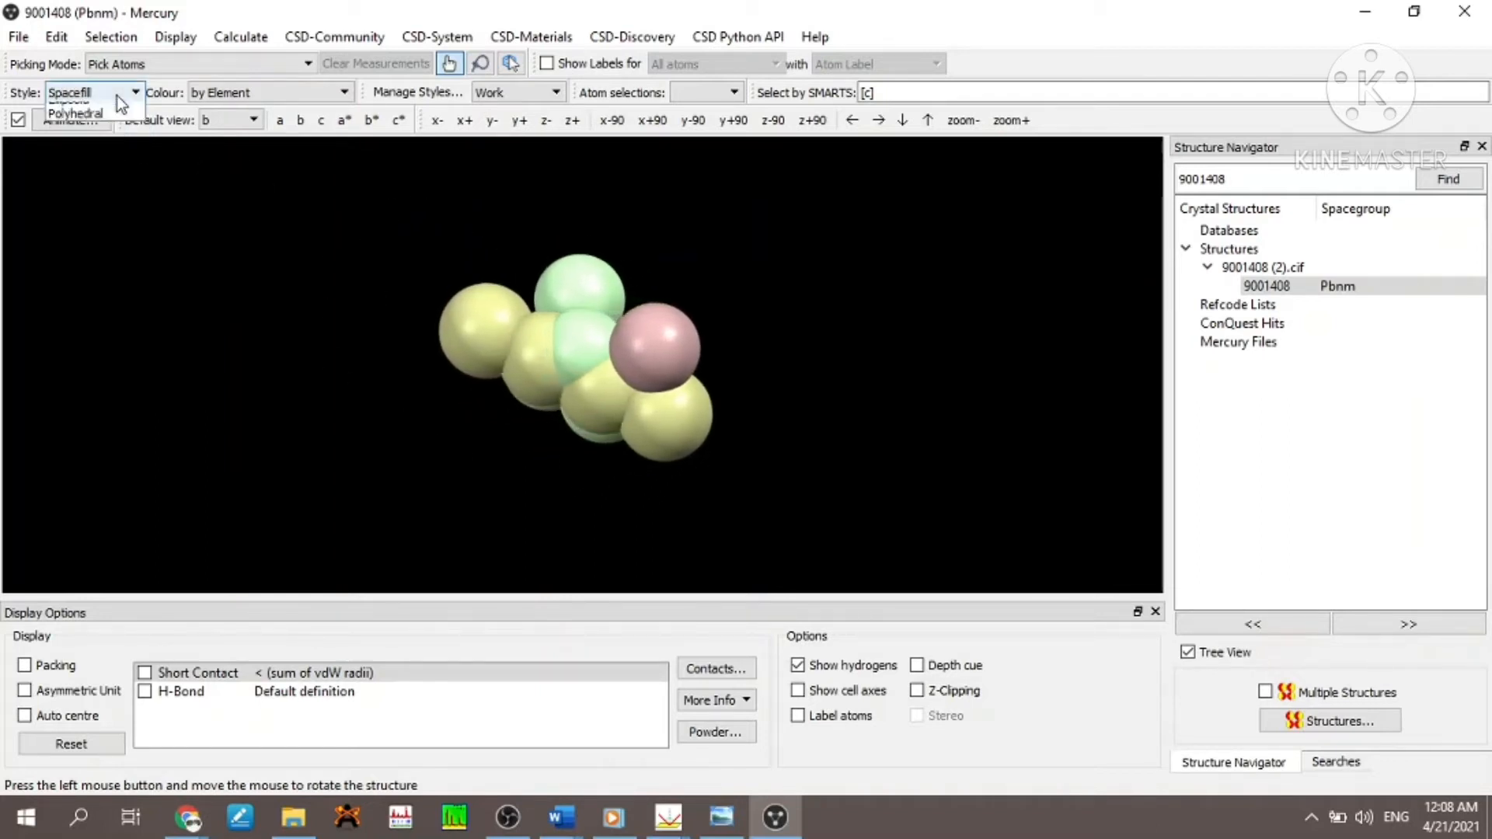
{"action": "left_click", "coordinate": [120, 93]}
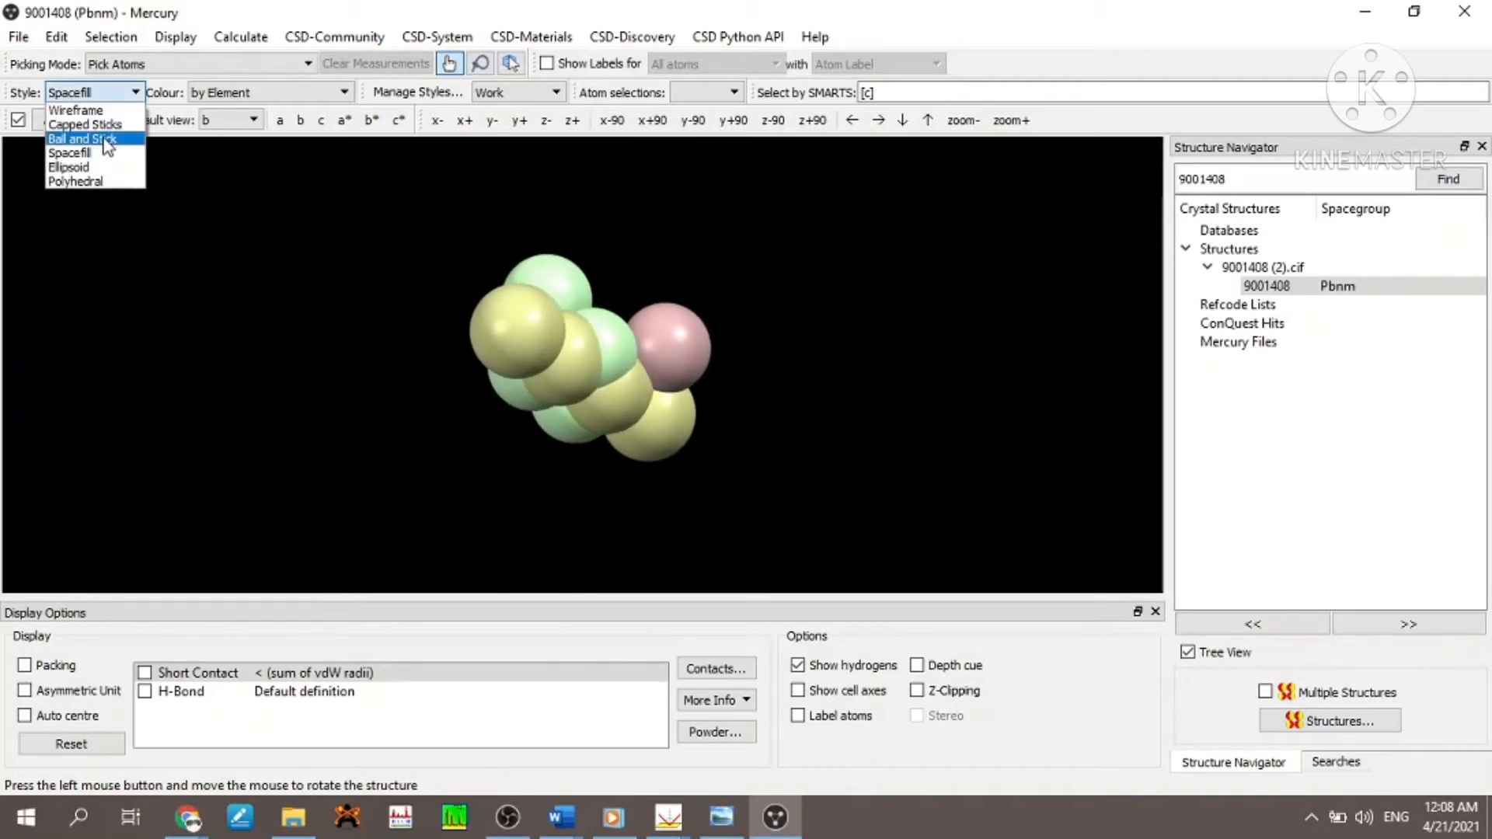
{"action": "left_click", "coordinate": [103, 141]}
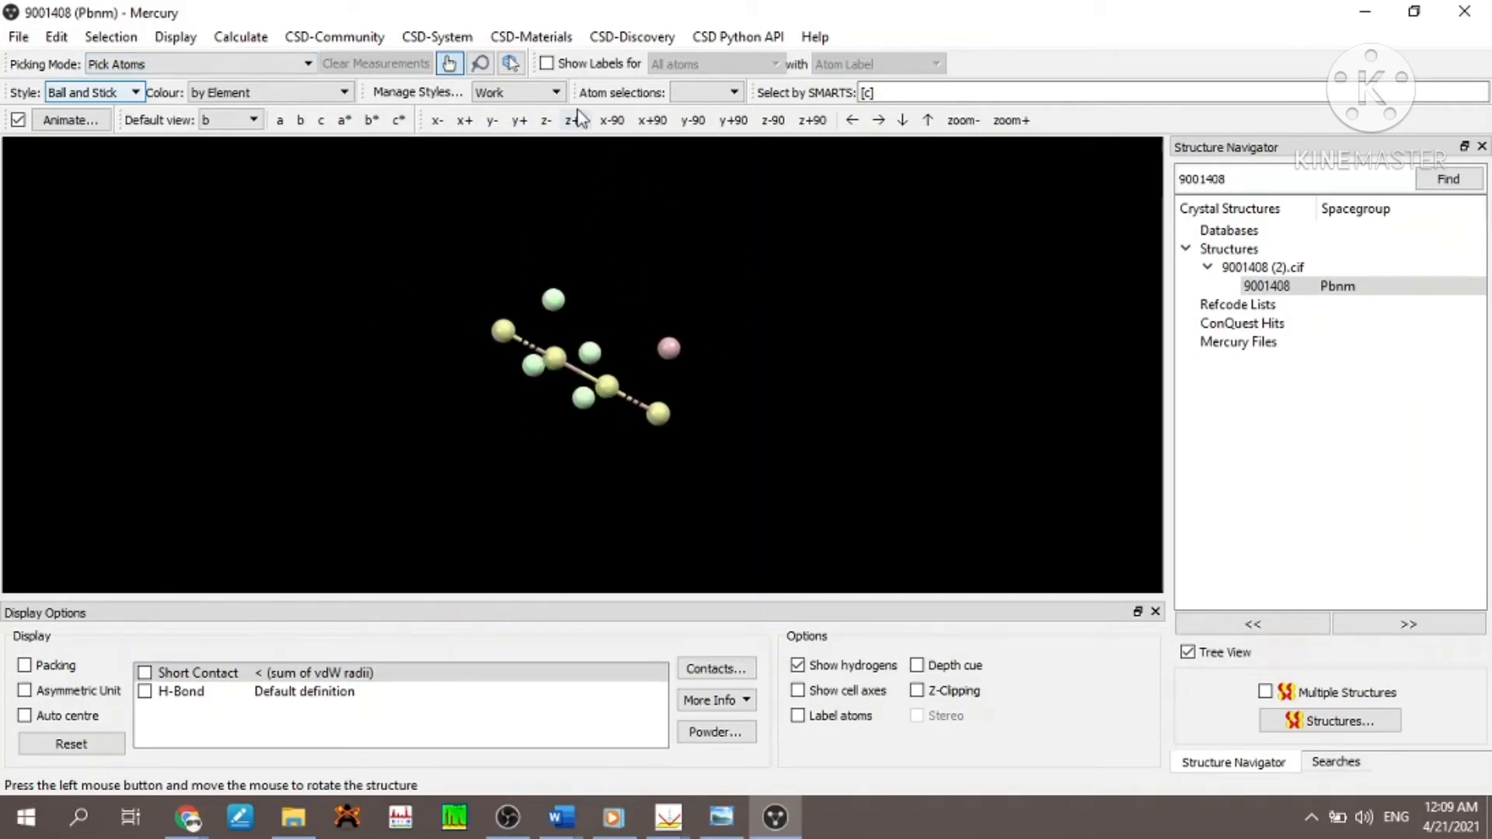
{"action": "left_click", "coordinate": [551, 66]}
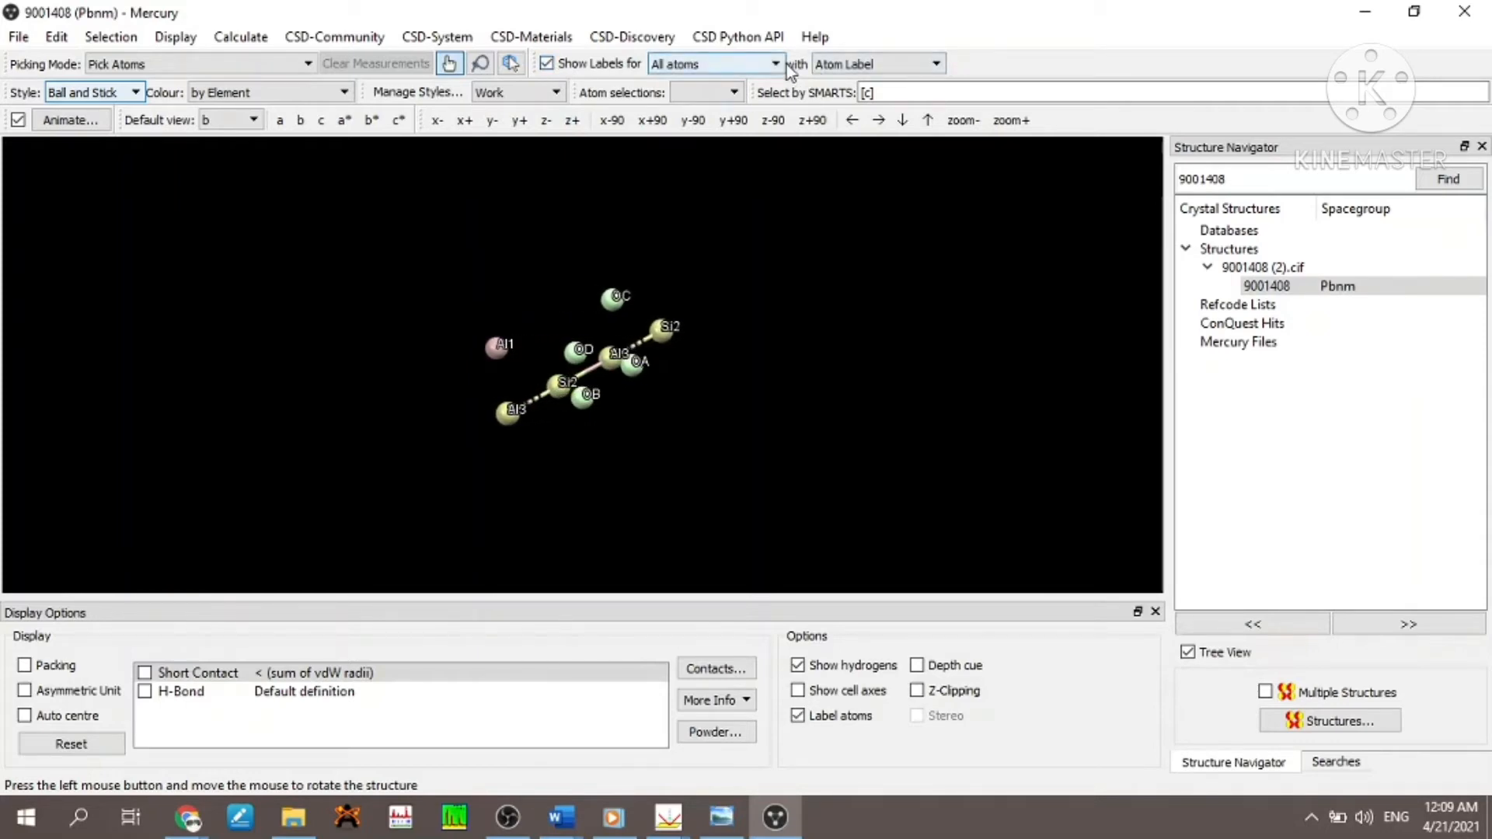
- Label the atoms by Element and switch the label content back to Atom Label
{"action": "left_click", "coordinate": [934, 64]}
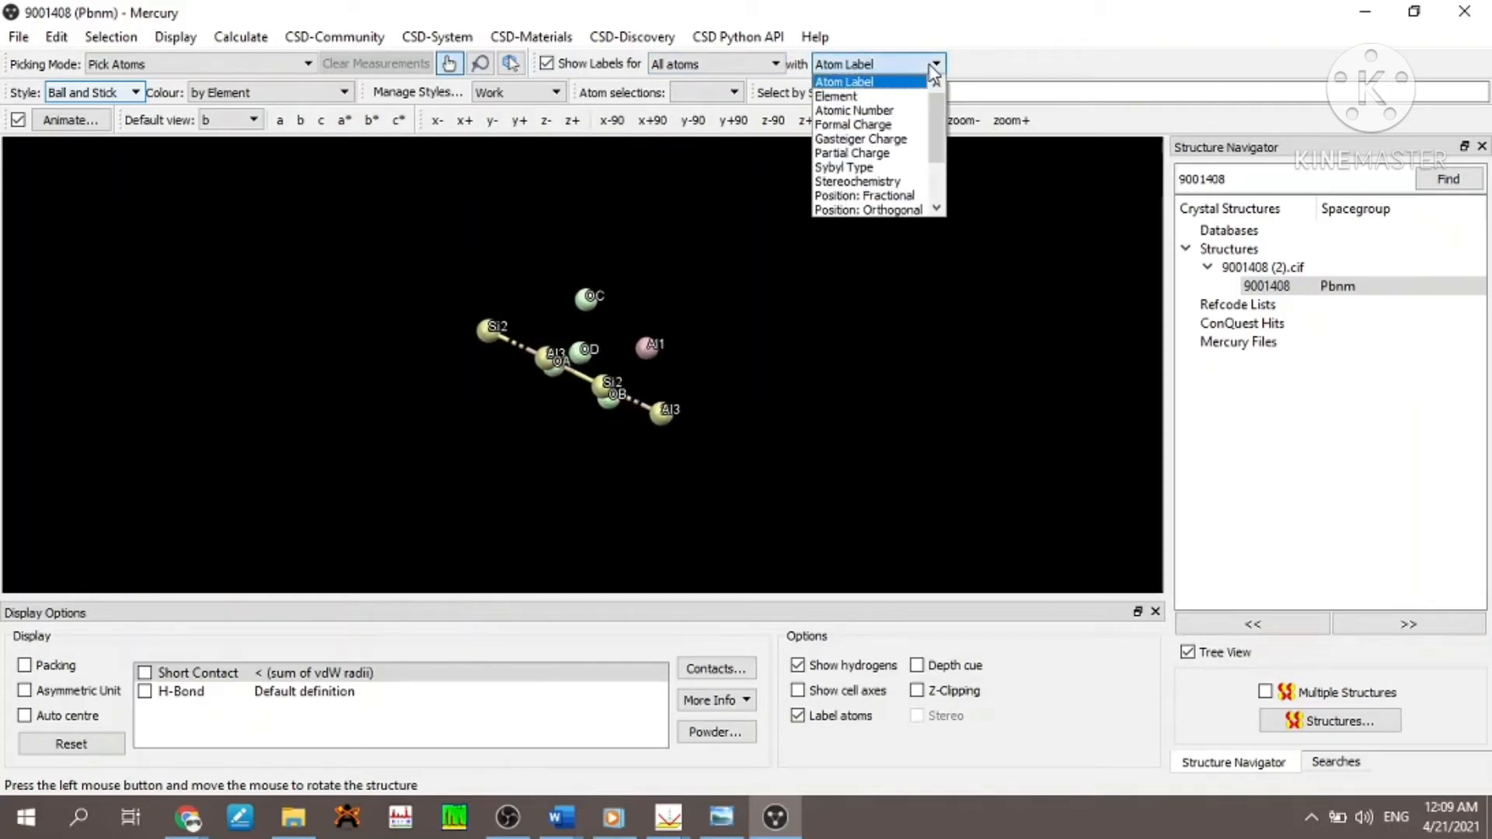
{"action": "left_click", "coordinate": [900, 97]}
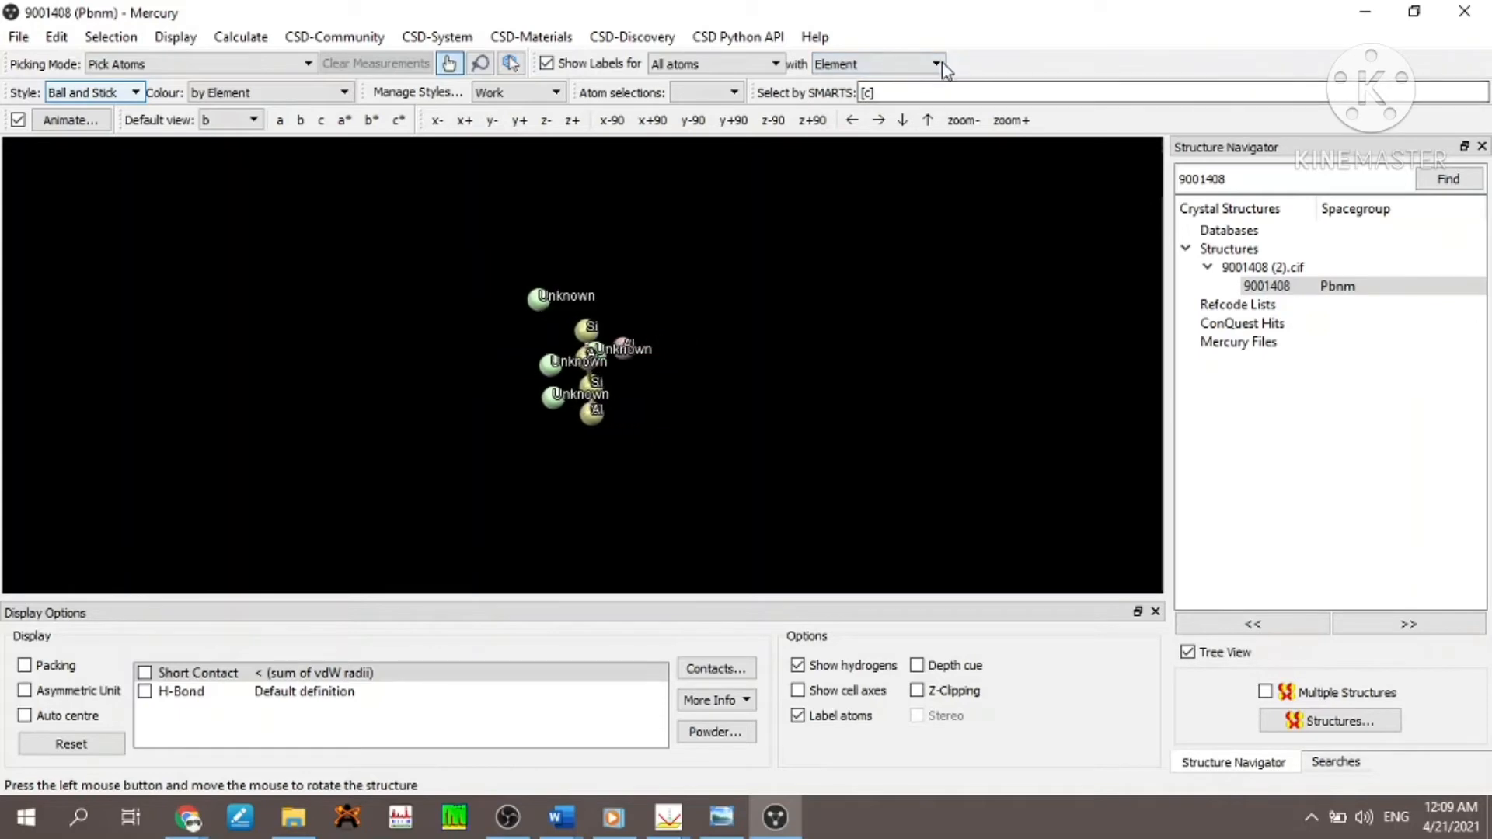
{"action": "left_click", "coordinate": [938, 65]}
{"action": "left_click", "coordinate": [844, 82]}
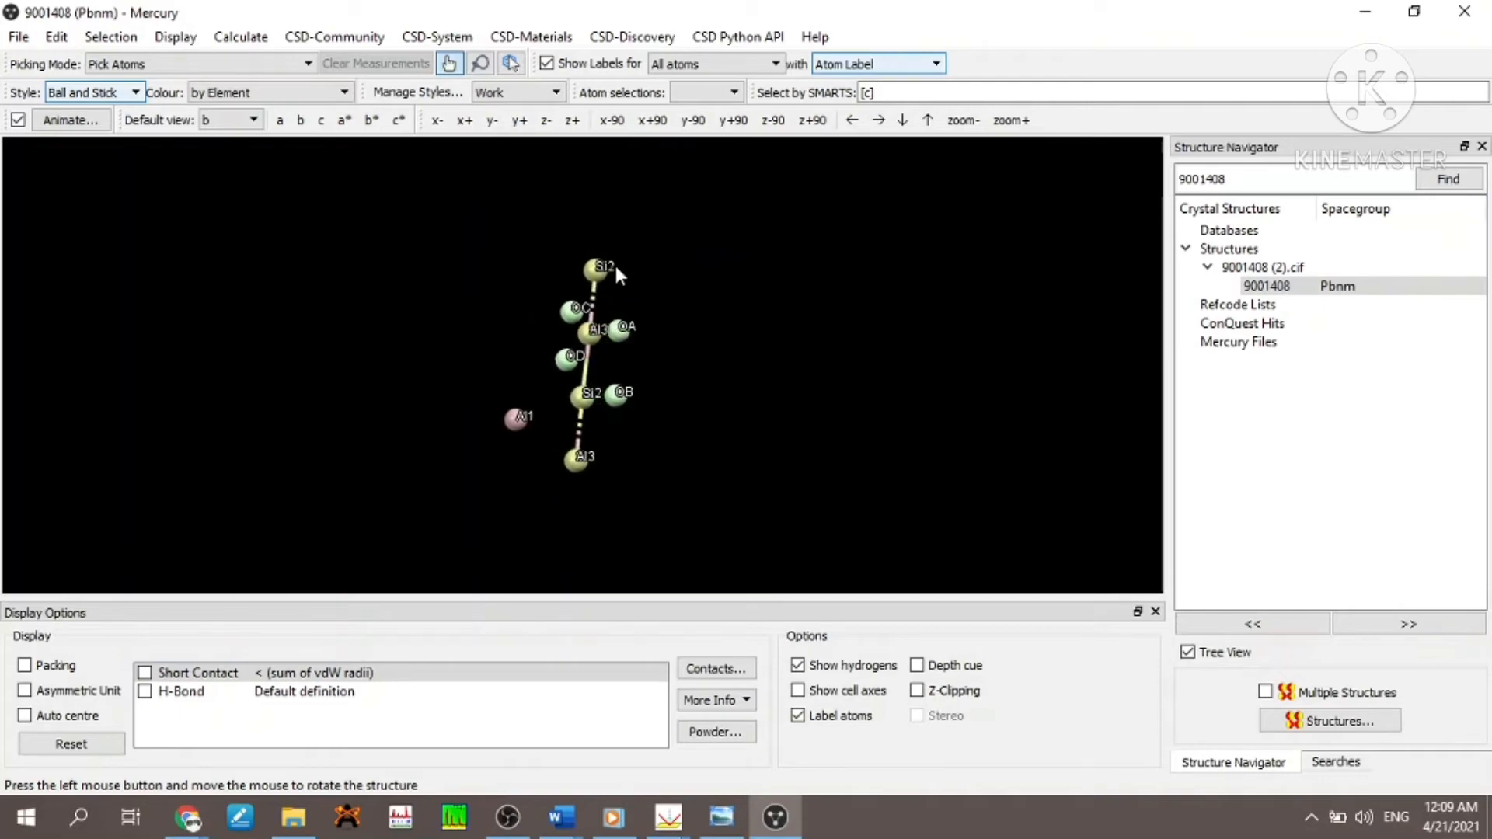
{"action": "left_click_drag", "start_coordinate": [549, 317], "coordinate": [625, 294]}
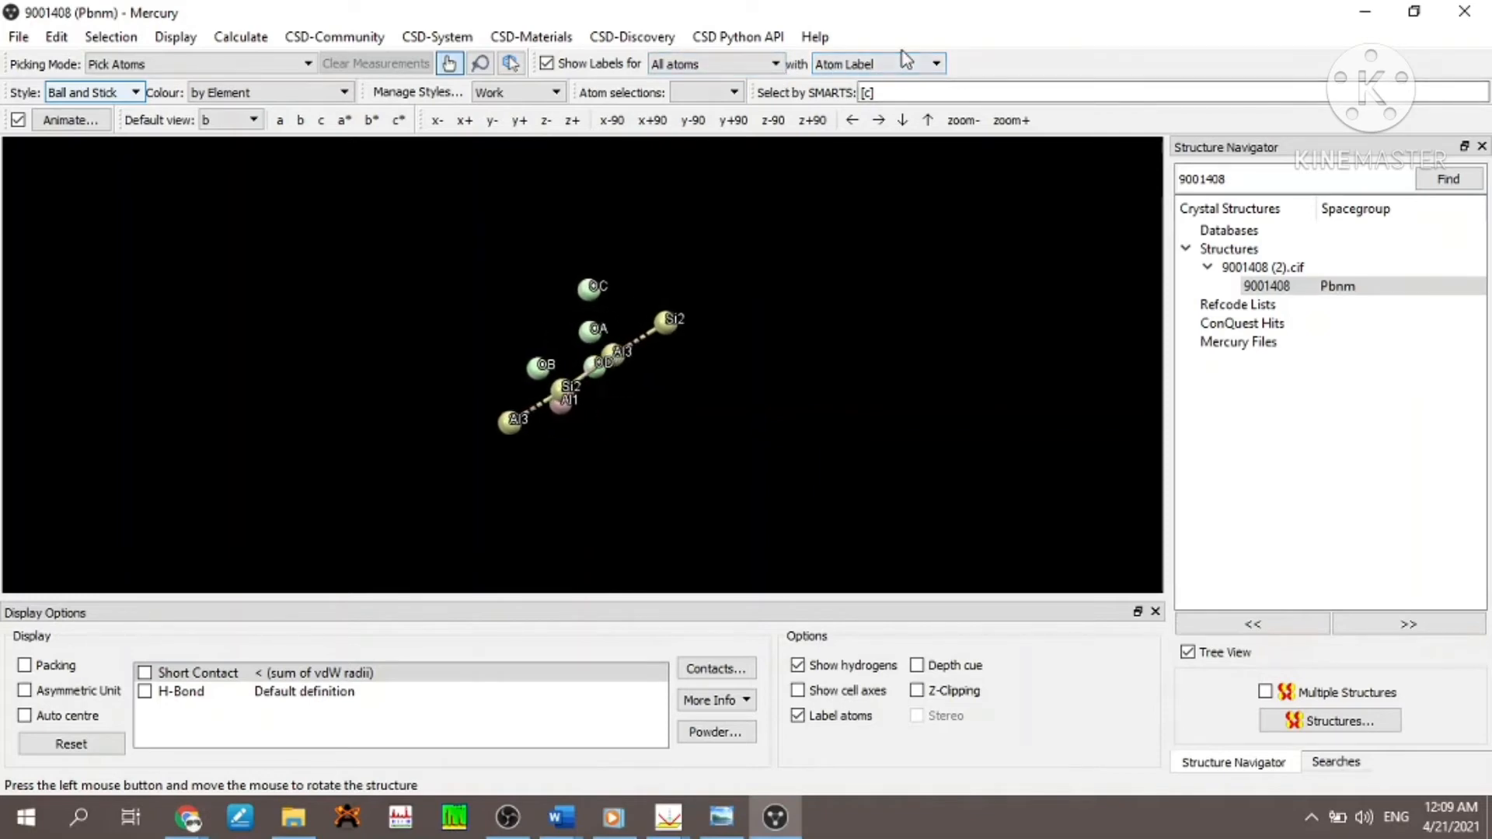
- Label the atoms by Formal Charge, Partial Charge and Element in turn, ending with Stereochemistry labels
{"action": "left_click", "coordinate": [921, 65]}
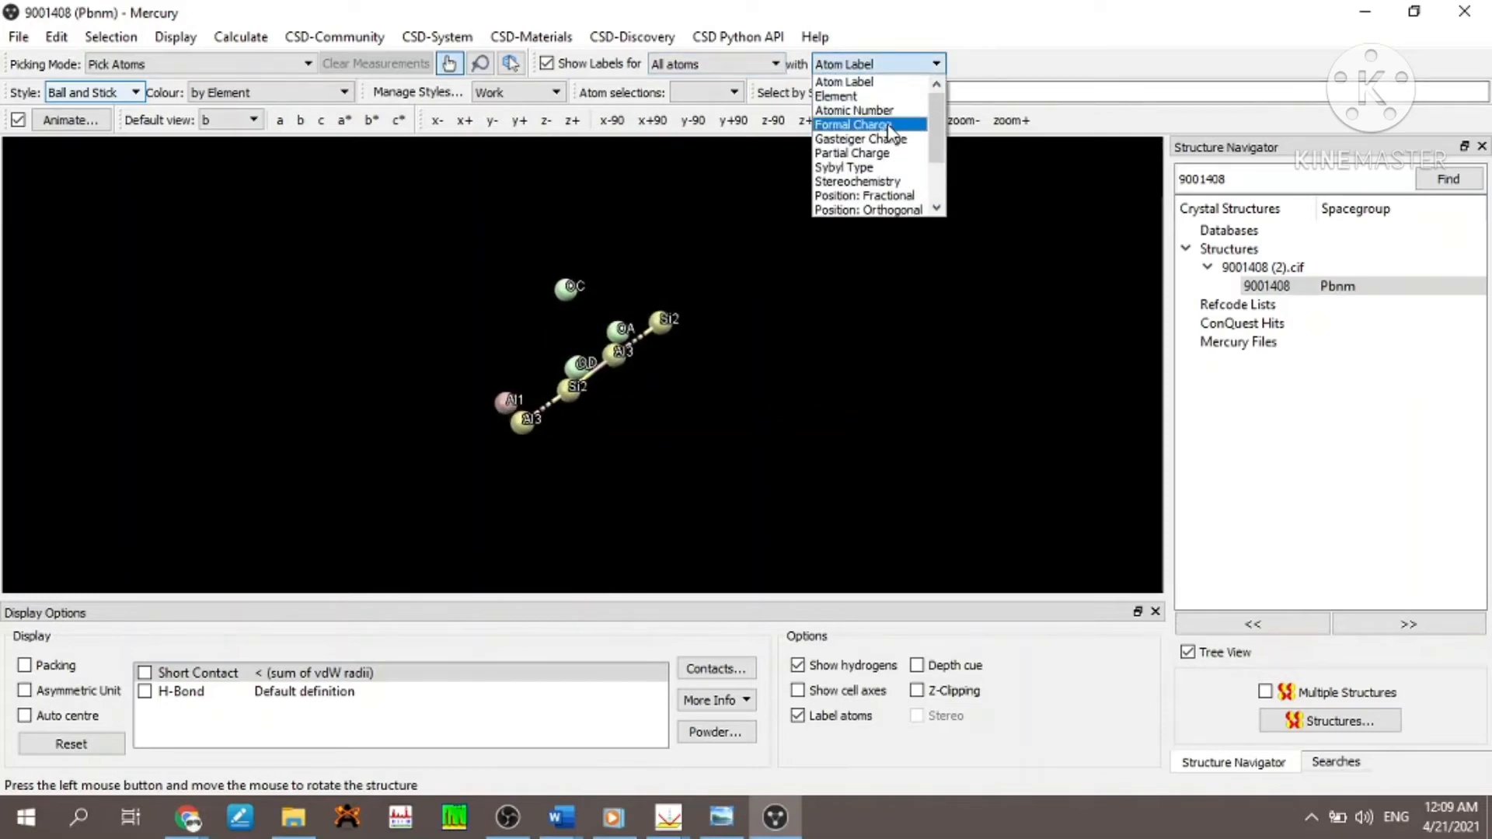
{"action": "left_click", "coordinate": [890, 126]}
{"action": "left_click", "coordinate": [937, 64]}
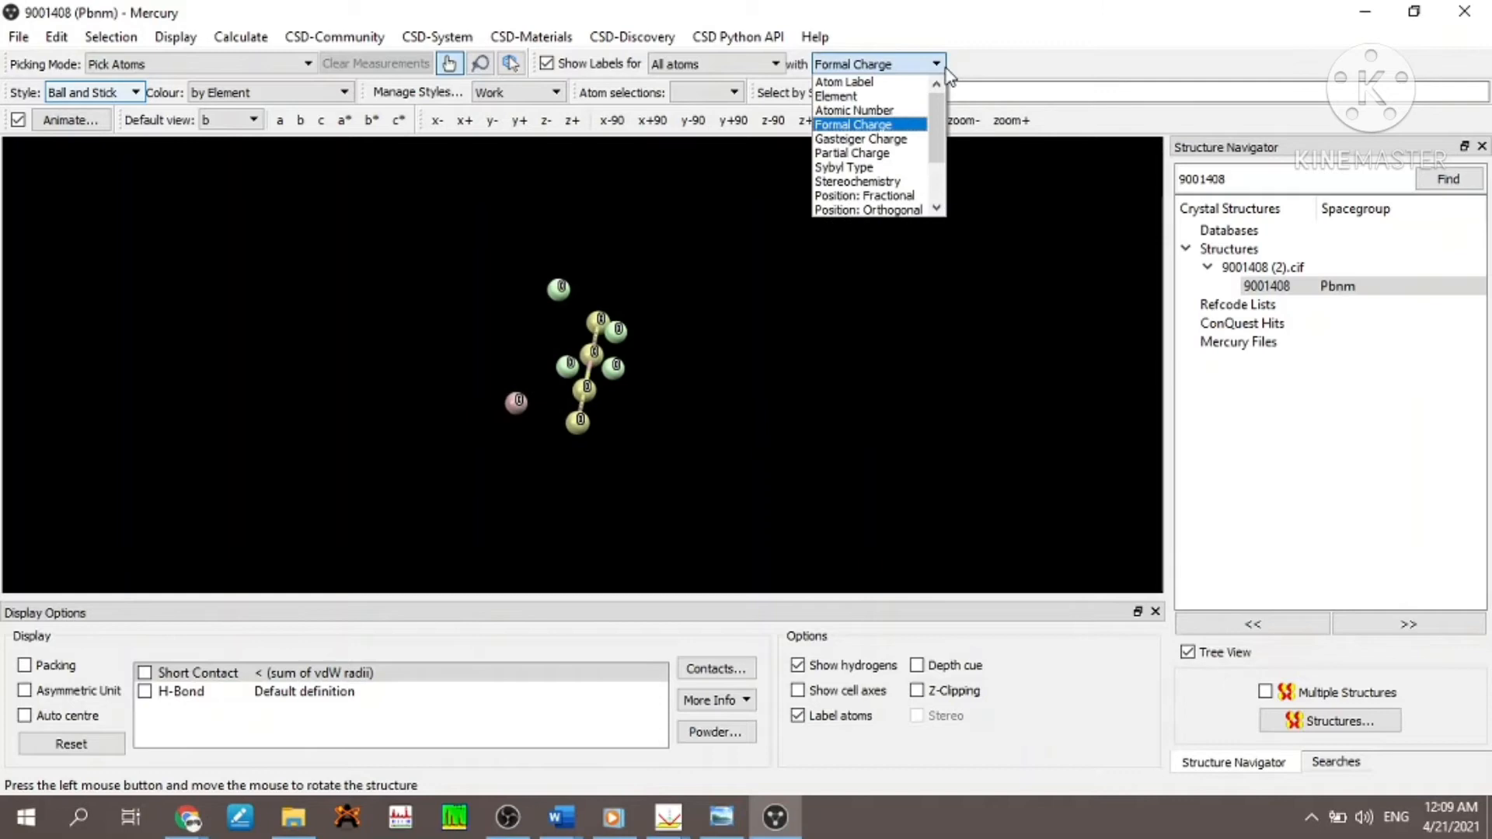
{"action": "left_click", "coordinate": [901, 147]}
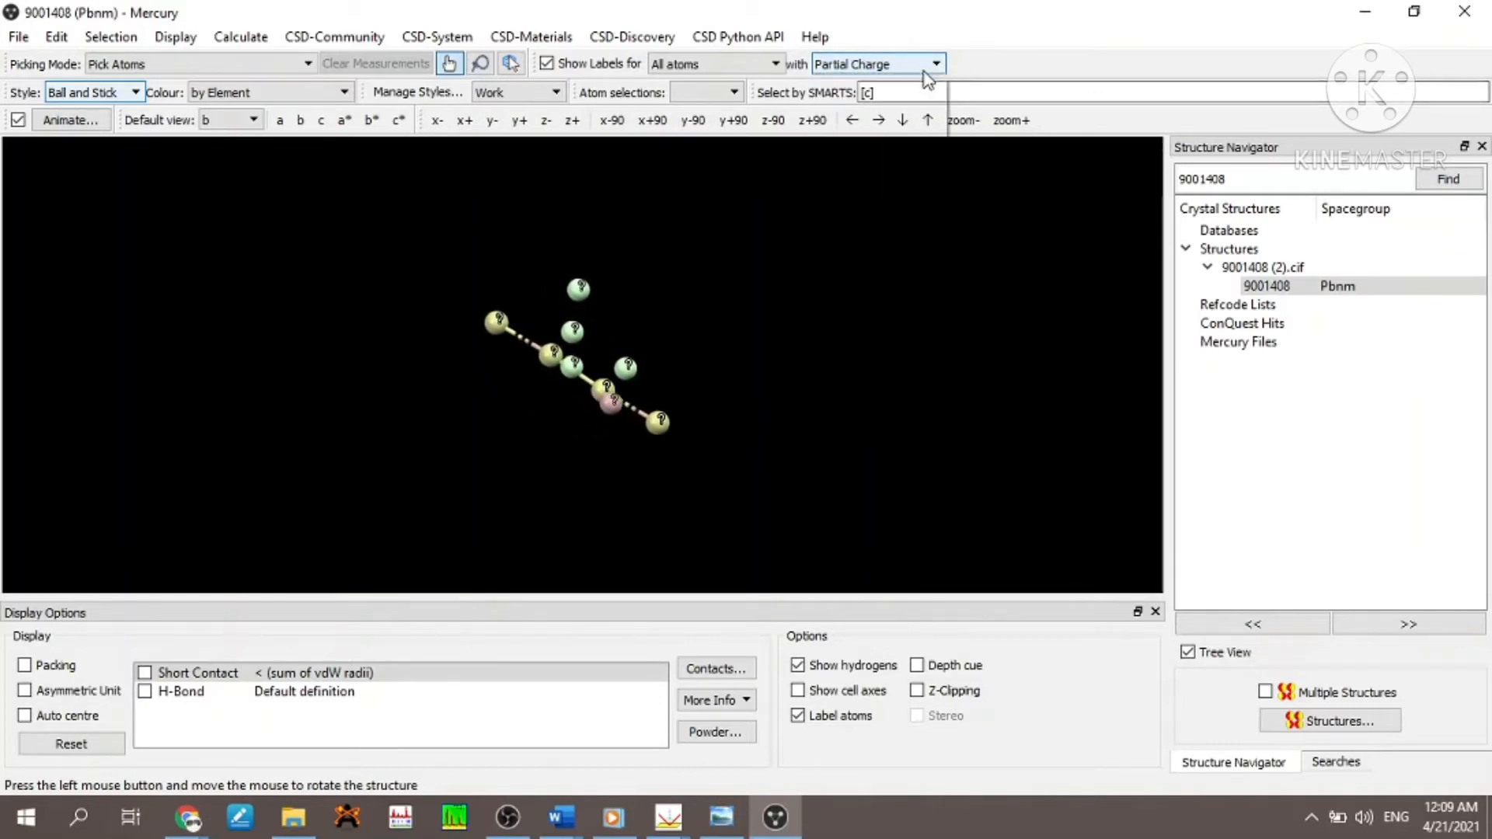
{"action": "left_click", "coordinate": [936, 65]}
{"action": "left_click", "coordinate": [890, 100]}
{"action": "left_click", "coordinate": [897, 65]}
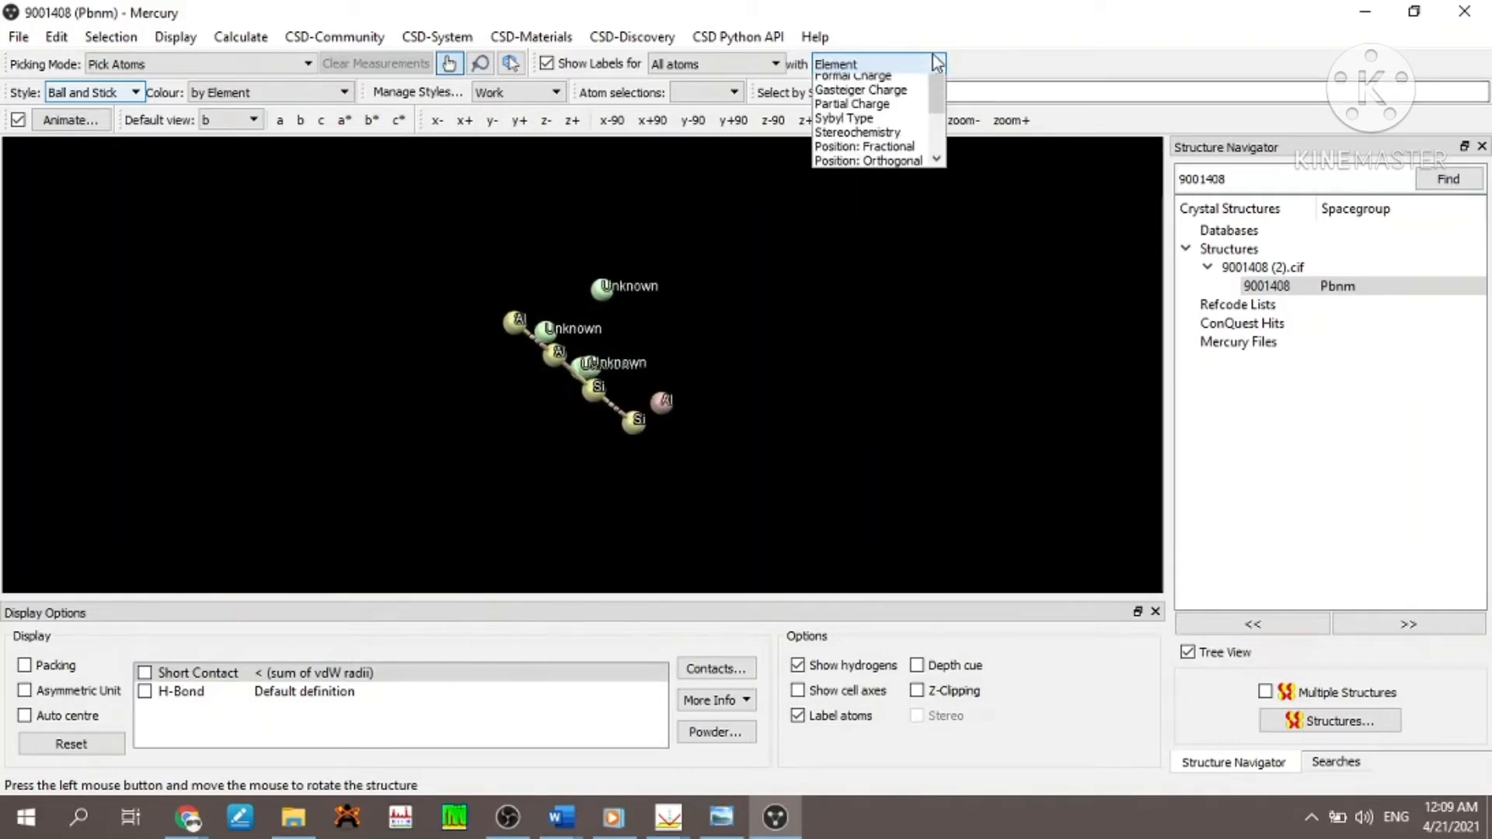
{"action": "left_click", "coordinate": [884, 184]}
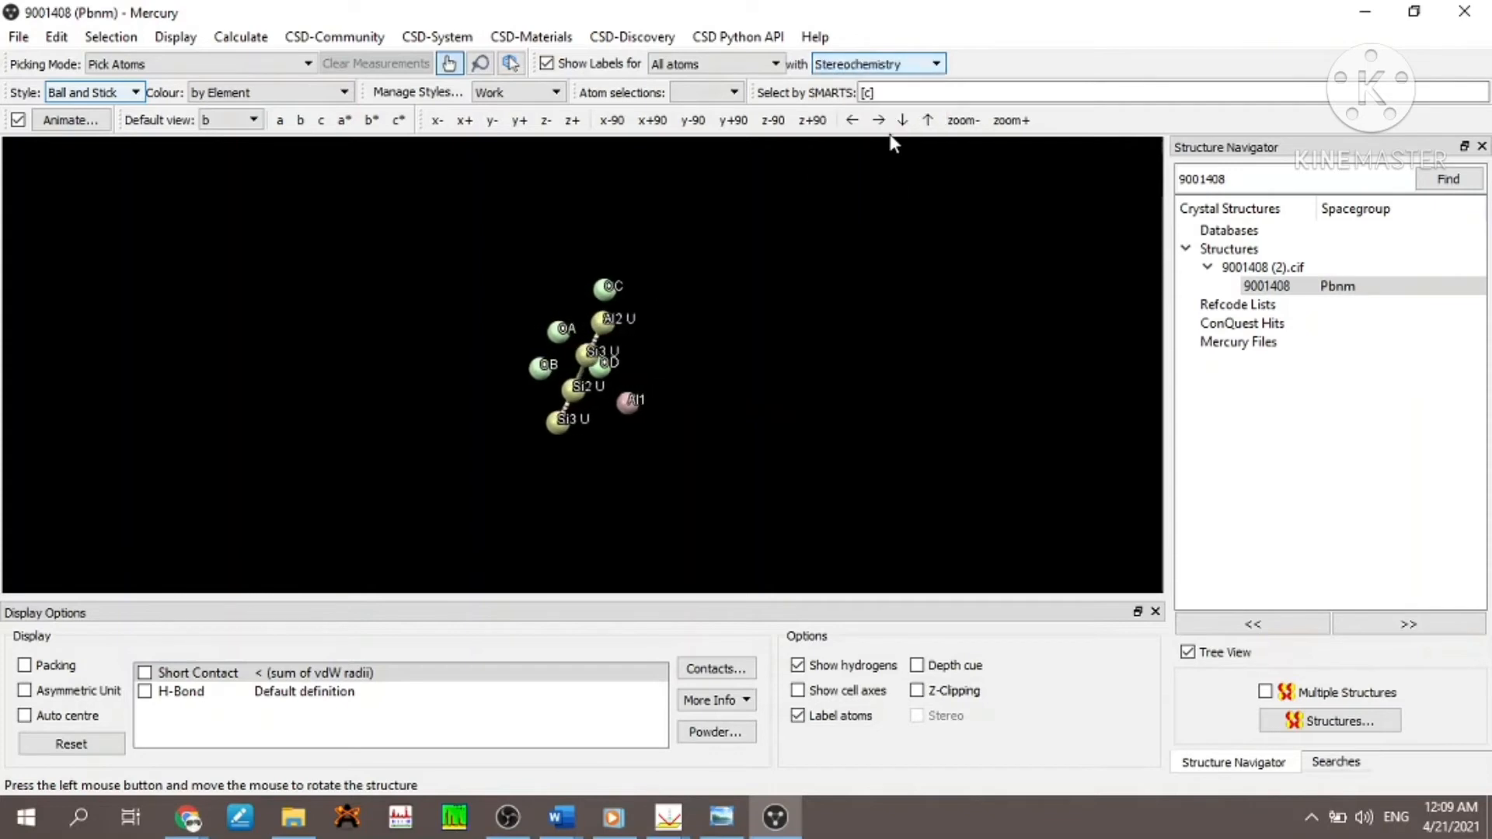
- Restrict the labels to Carbon atoms, Non C,H and Stereocentres in turn, and return them to All atoms
{"action": "left_click", "coordinate": [774, 64]}
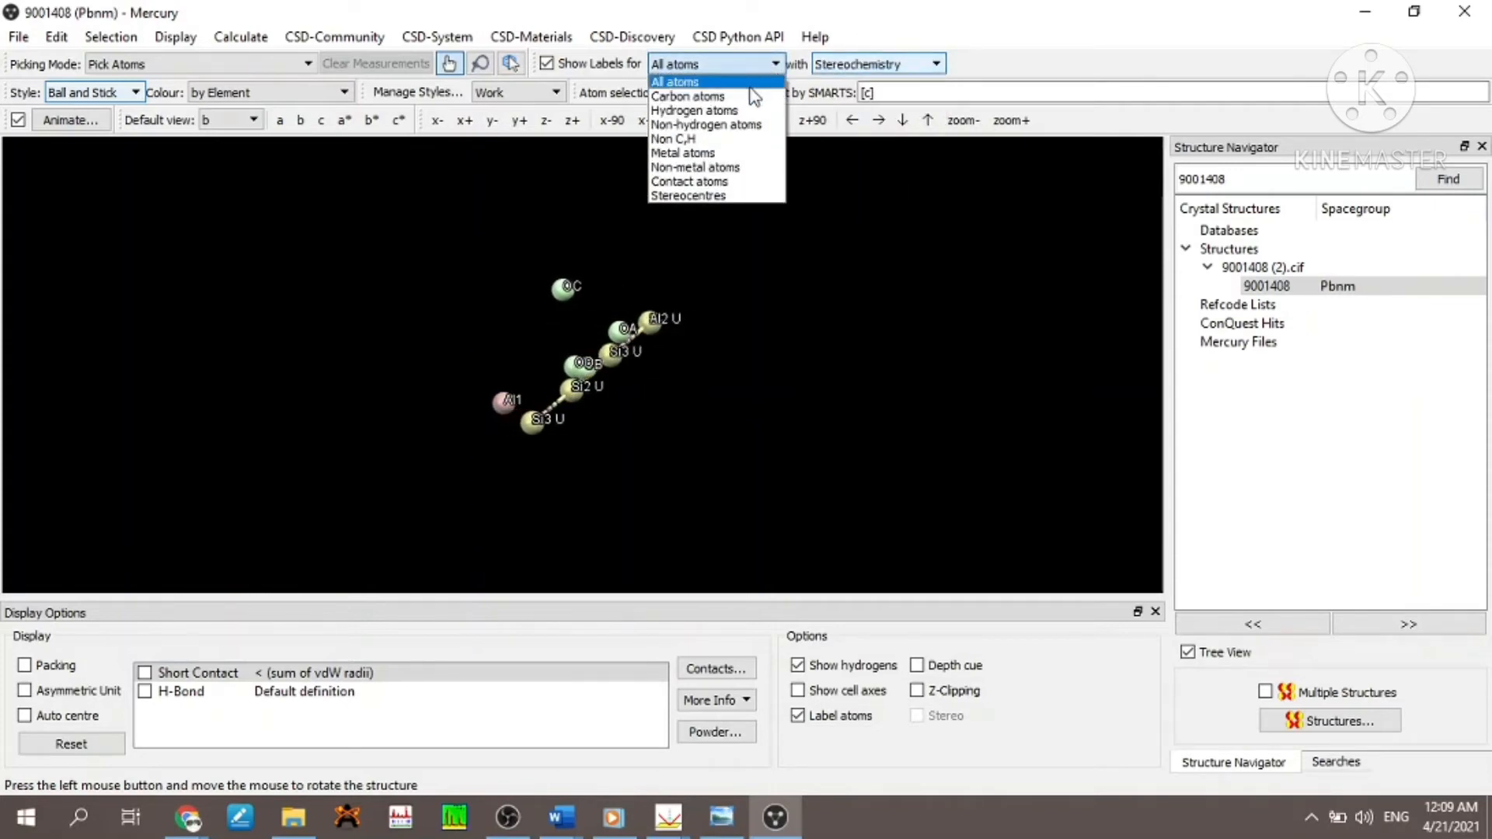
{"action": "left_click", "coordinate": [748, 97]}
{"action": "left_click", "coordinate": [755, 66]}
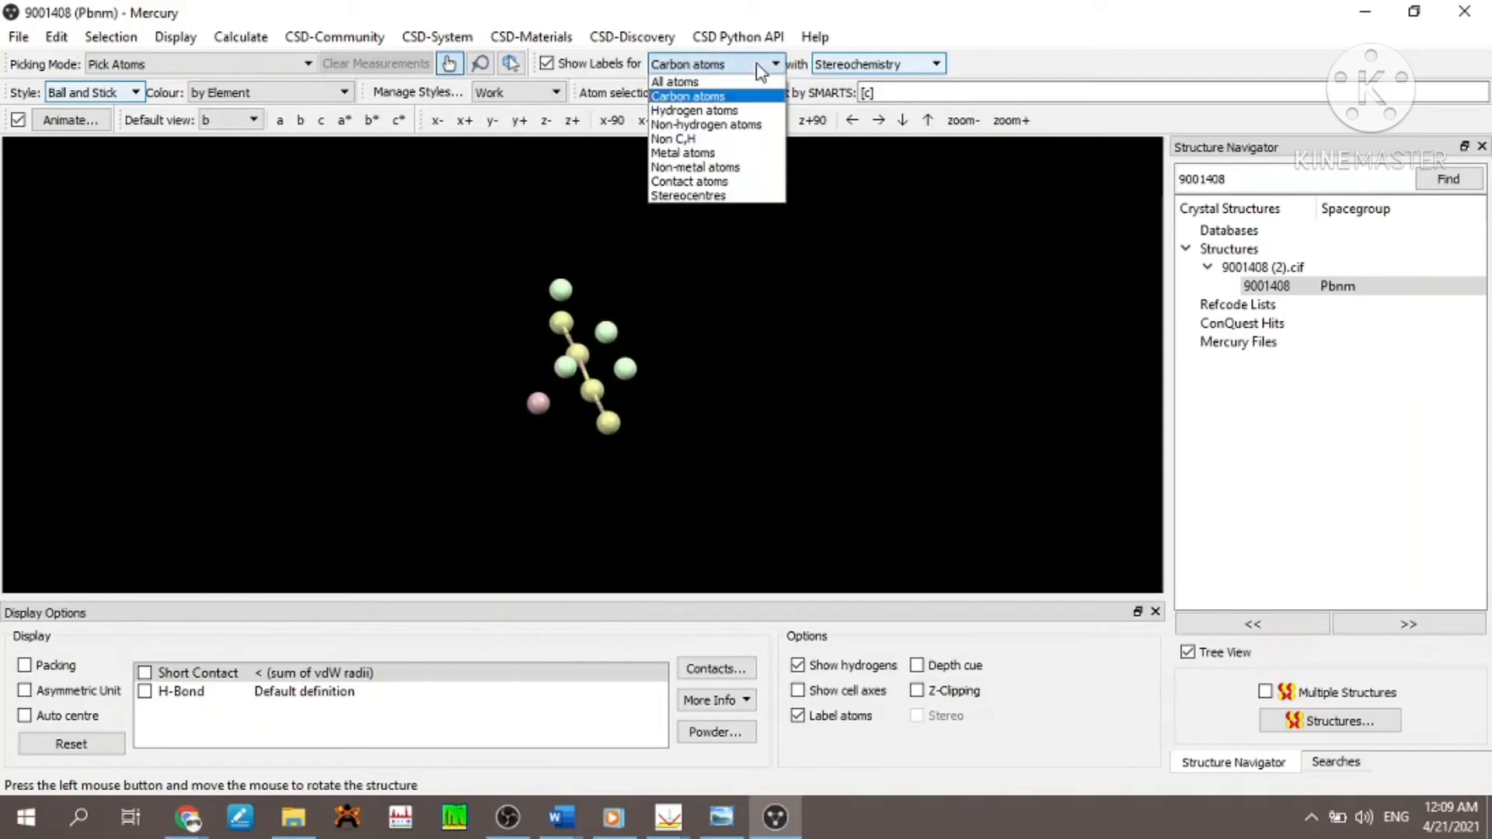
{"action": "left_click", "coordinate": [721, 140]}
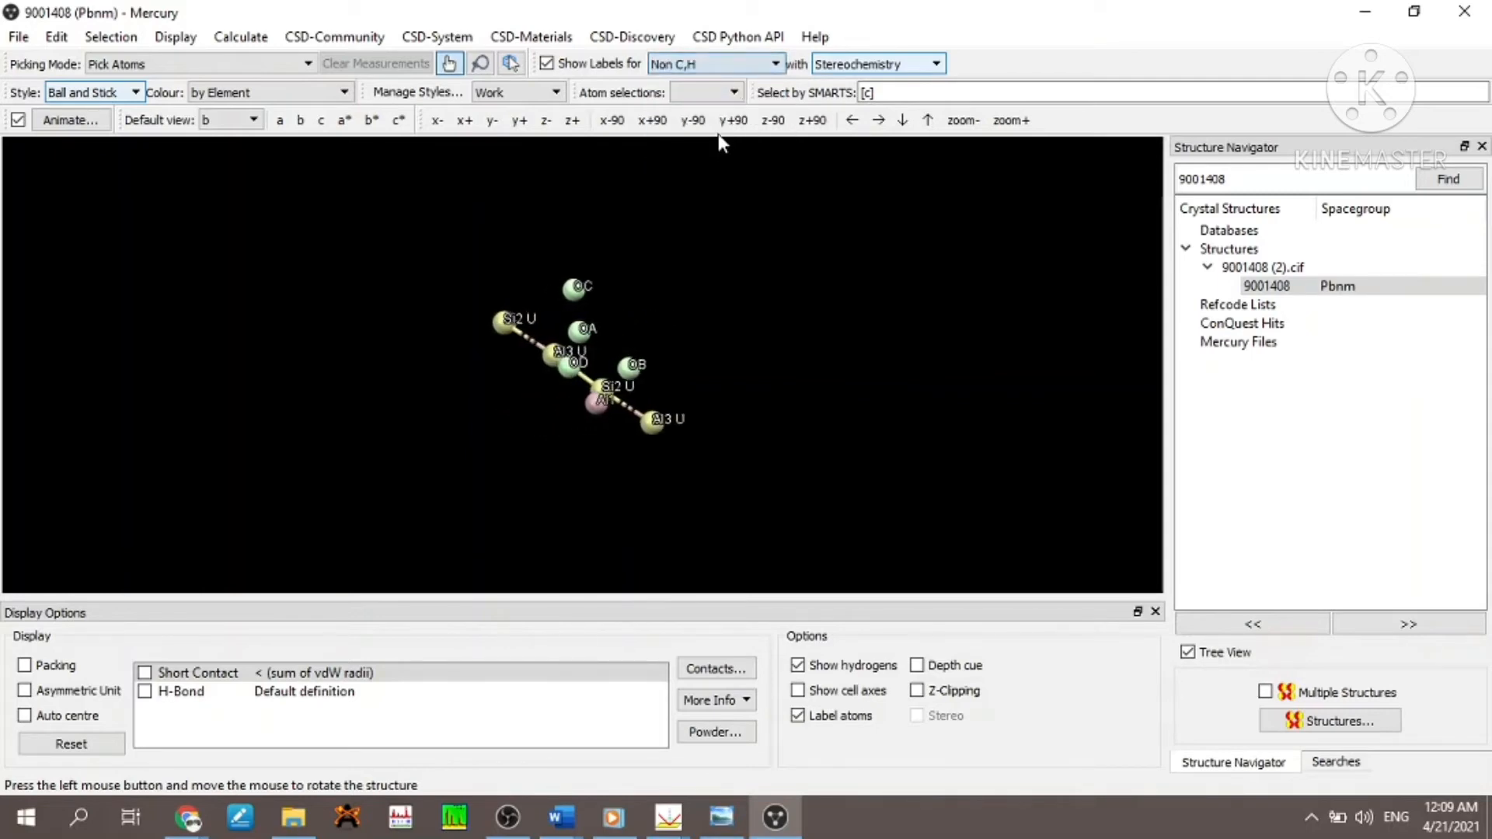
{"action": "left_click", "coordinate": [759, 76]}
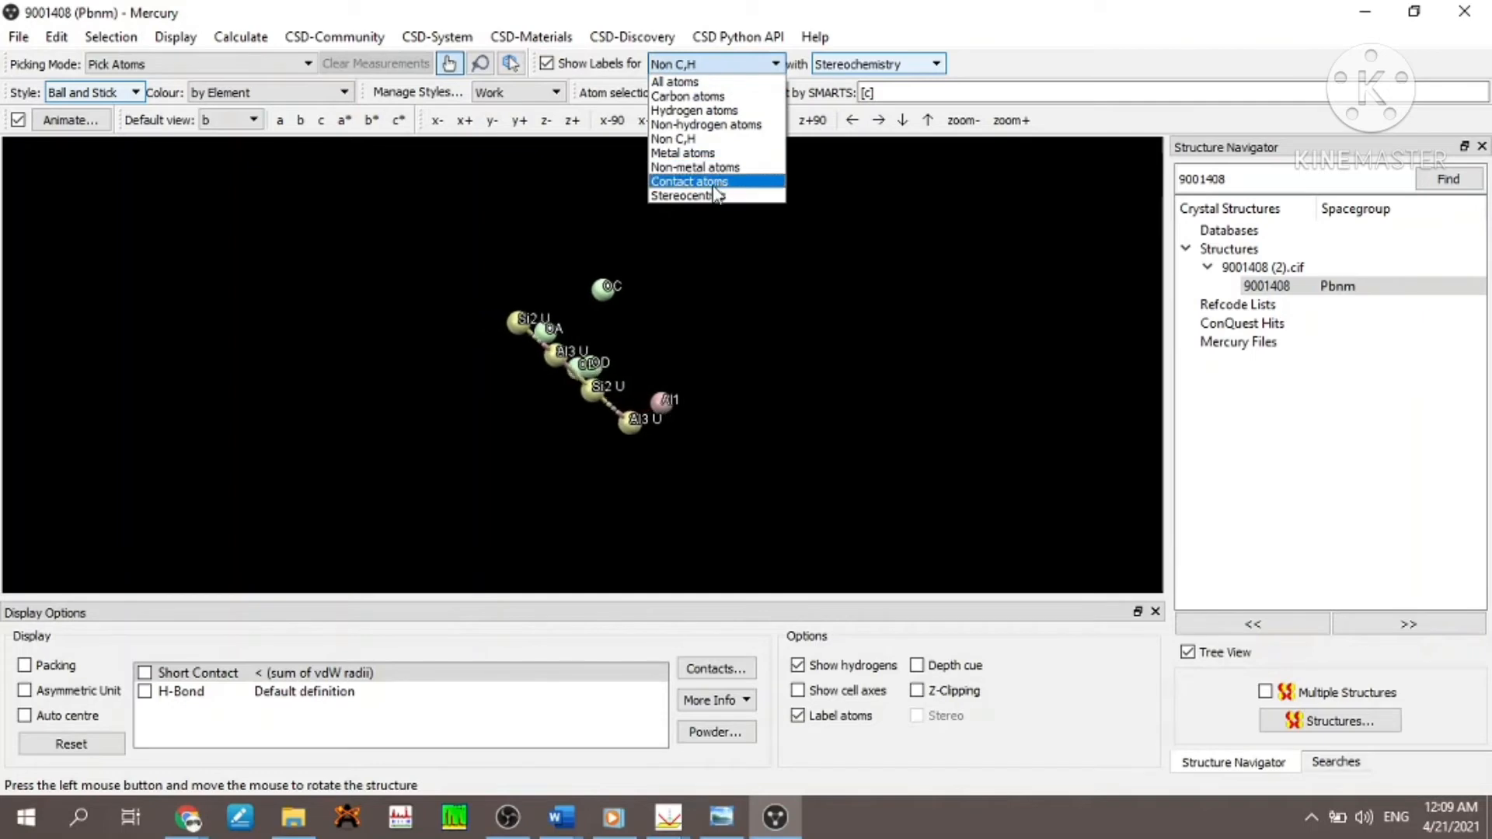
{"action": "left_click", "coordinate": [717, 195]}
{"action": "left_click", "coordinate": [765, 65]}
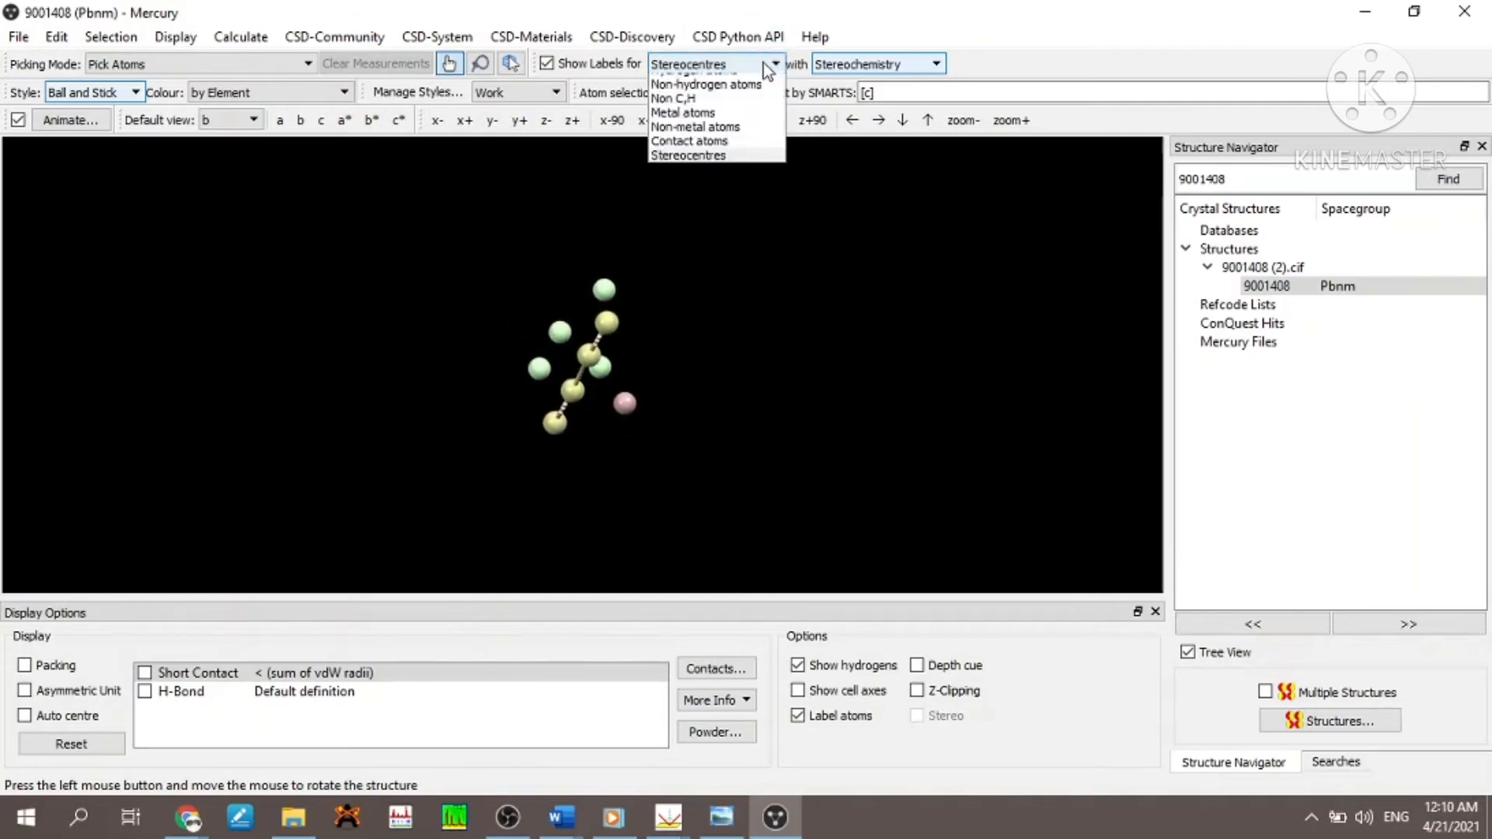
{"action": "left_click", "coordinate": [742, 81]}
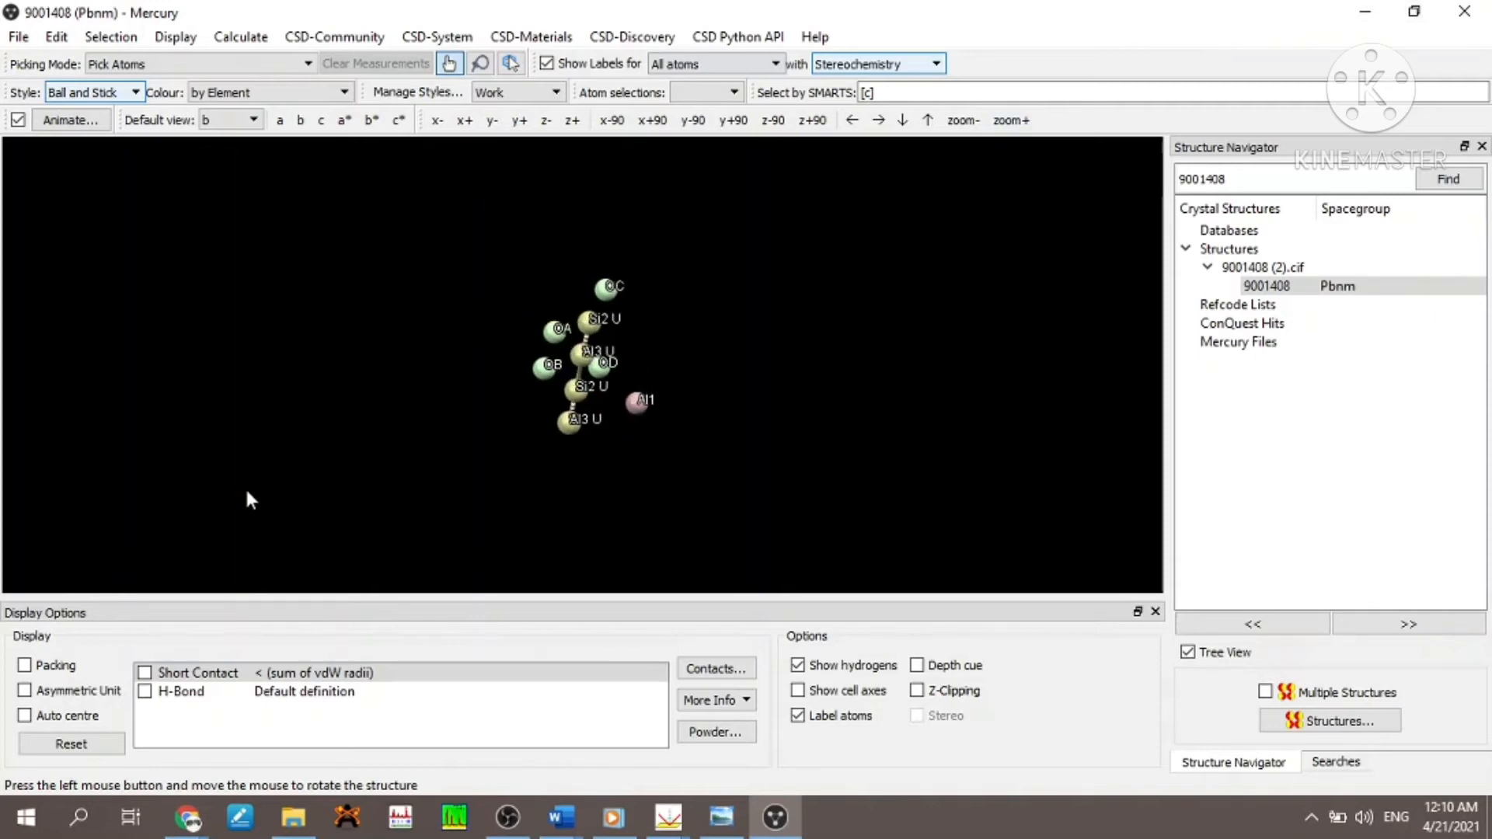
- Turn on packing for the structure and view its Structure Information
{"action": "left_click", "coordinate": [24, 665]}
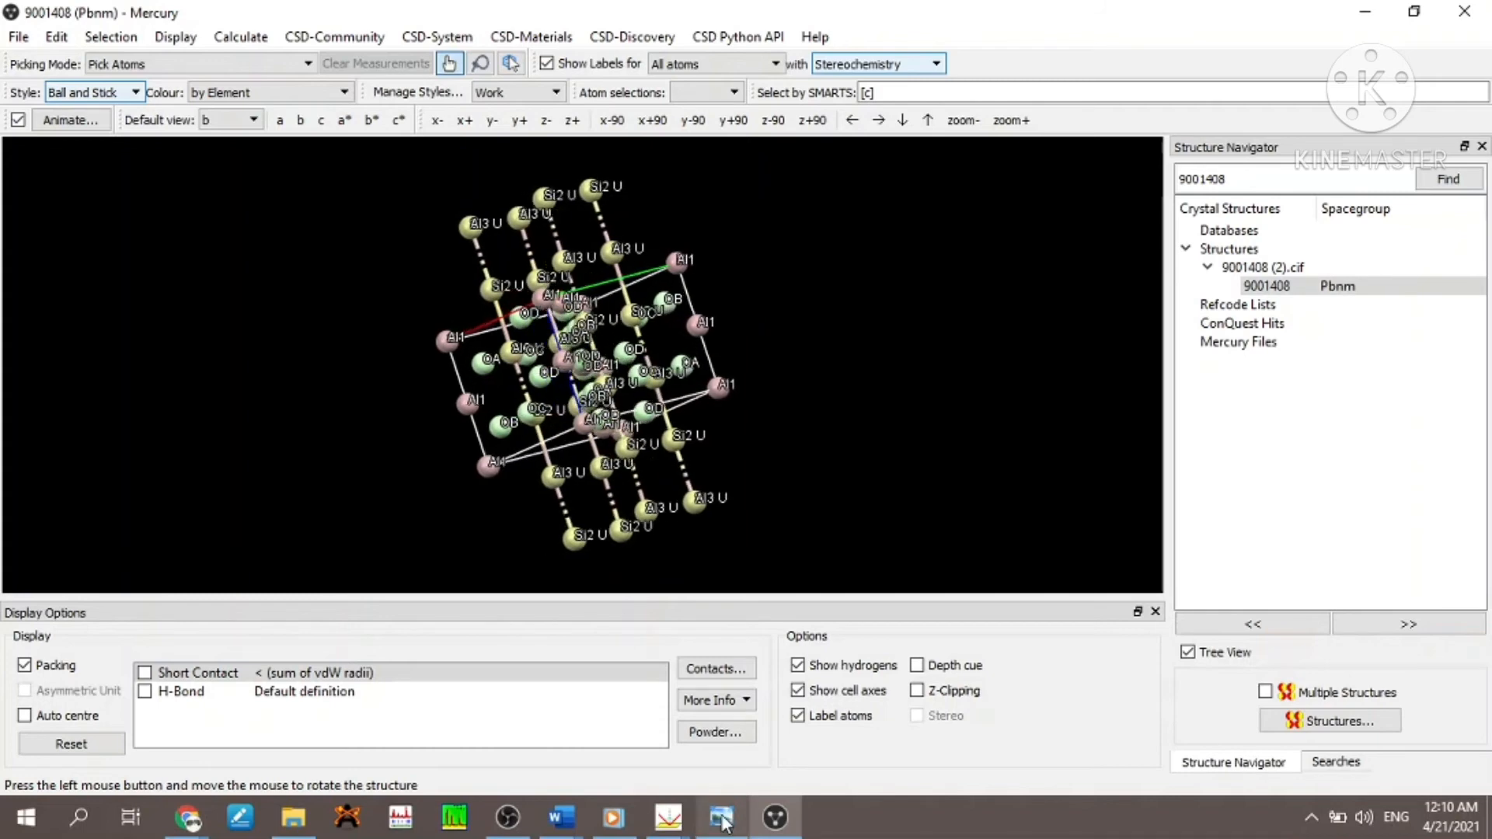
{"action": "left_click", "coordinate": [743, 706]}
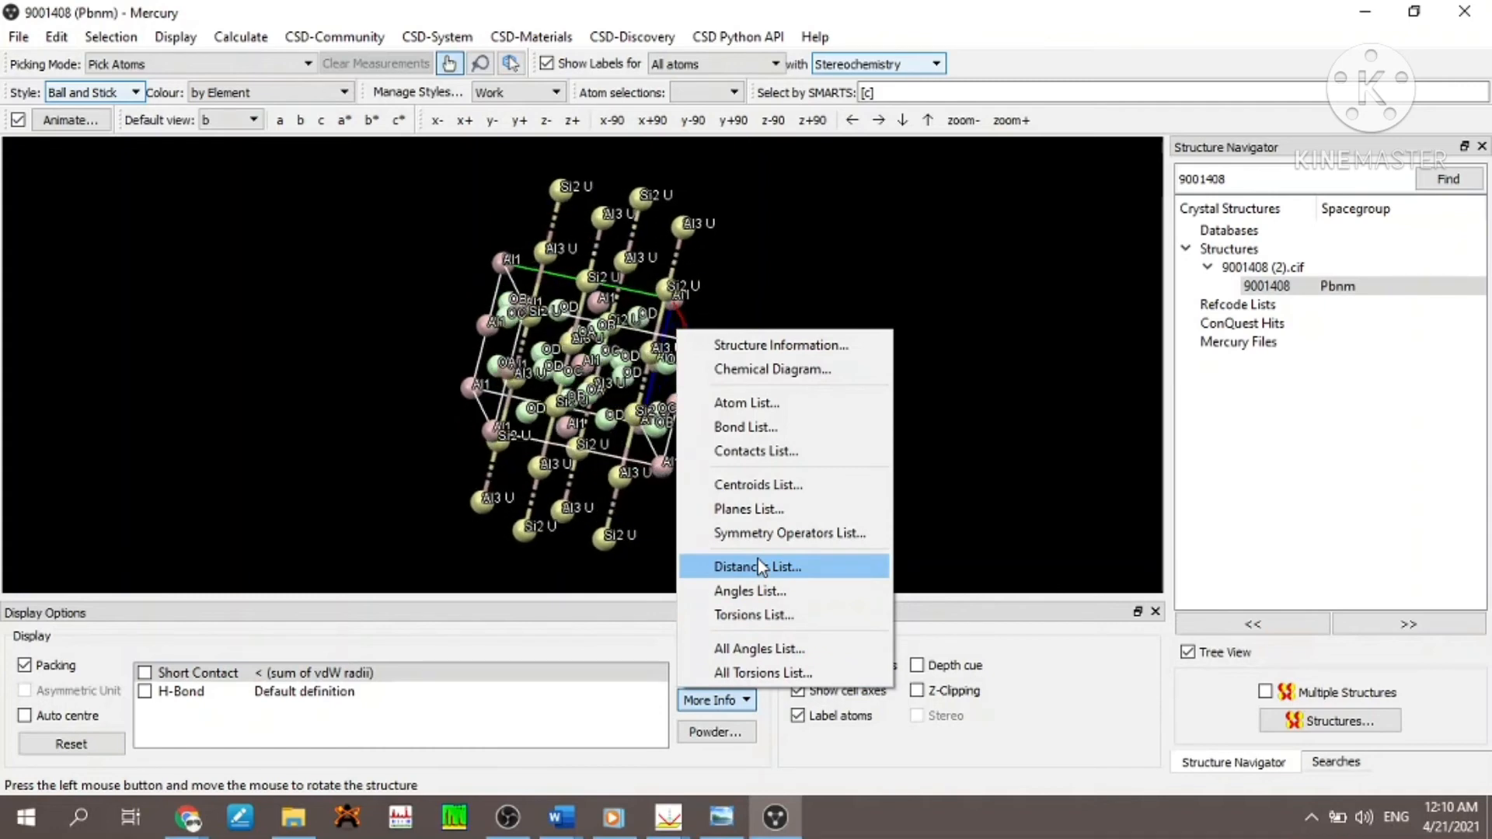
{"action": "left_click", "coordinate": [781, 346]}
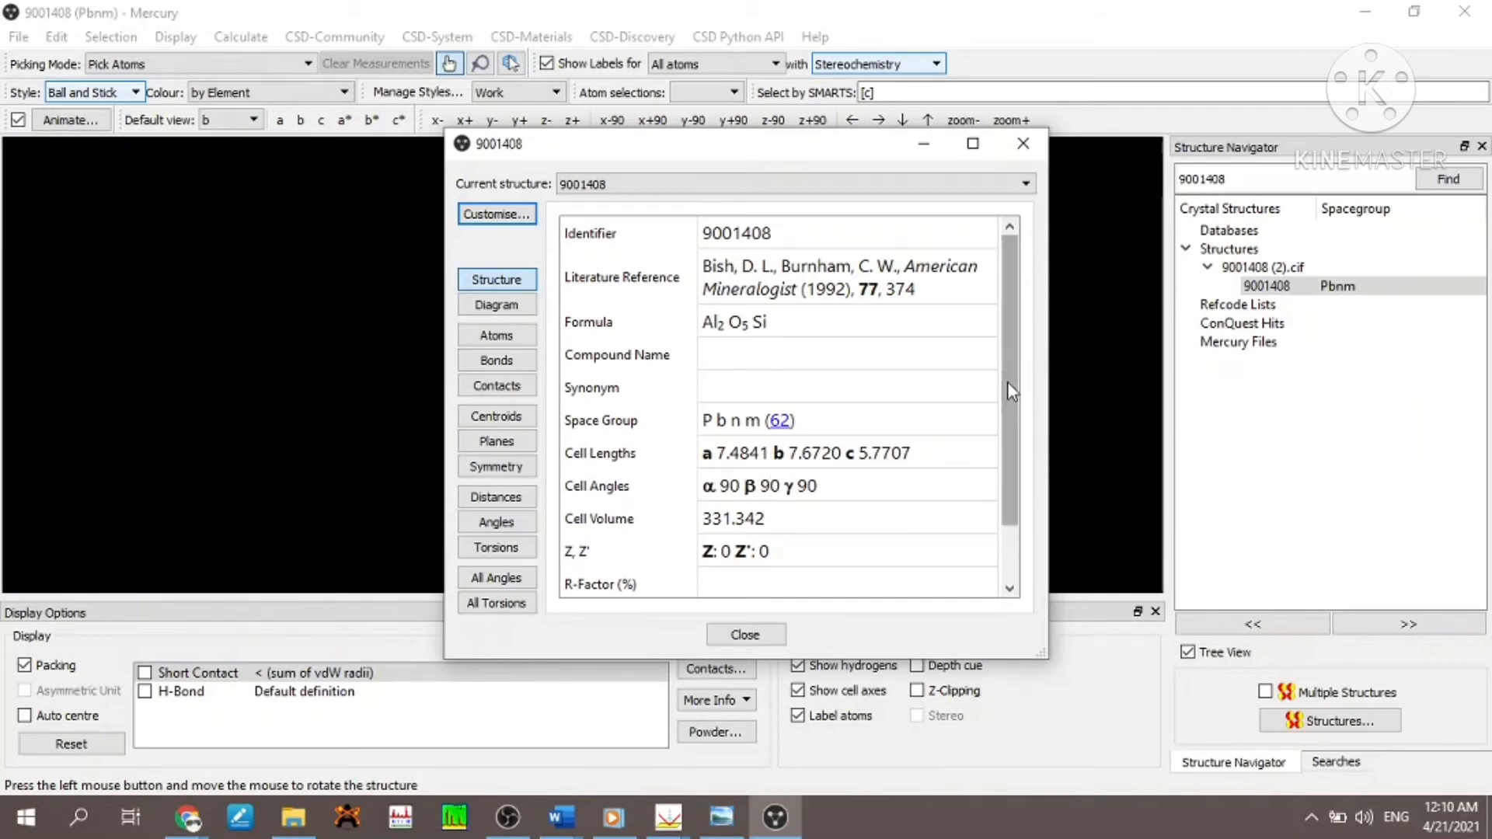
{"action": "left_click_drag", "start_coordinate": [1008, 400], "coordinate": [1006, 319]}
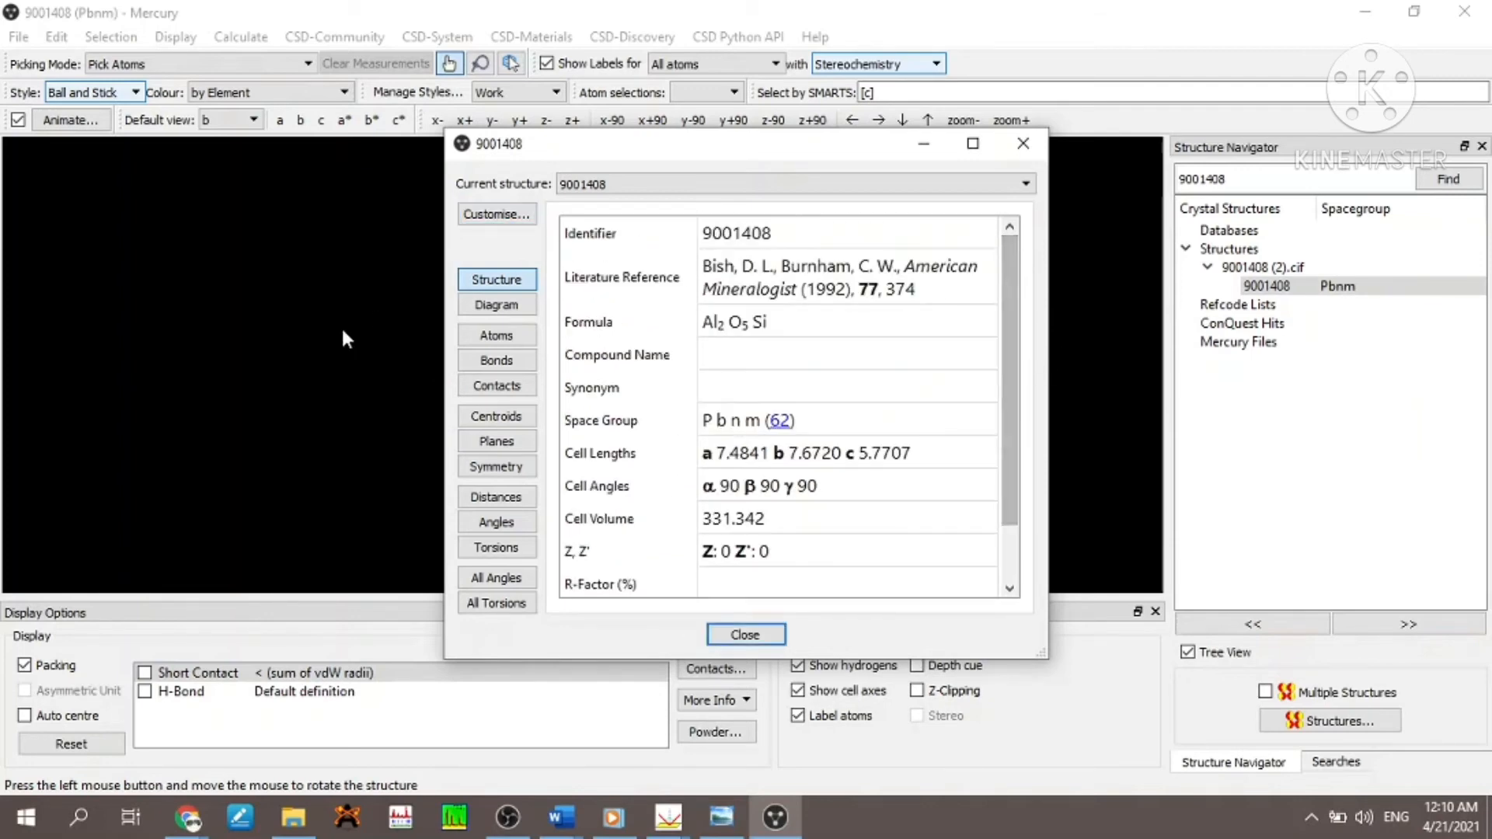
- Review the structure's diagram, atom, bond, symmetry, torsion and all-angle information, return to the structure summary and close the information window
{"action": "left_click", "coordinate": [473, 307]}
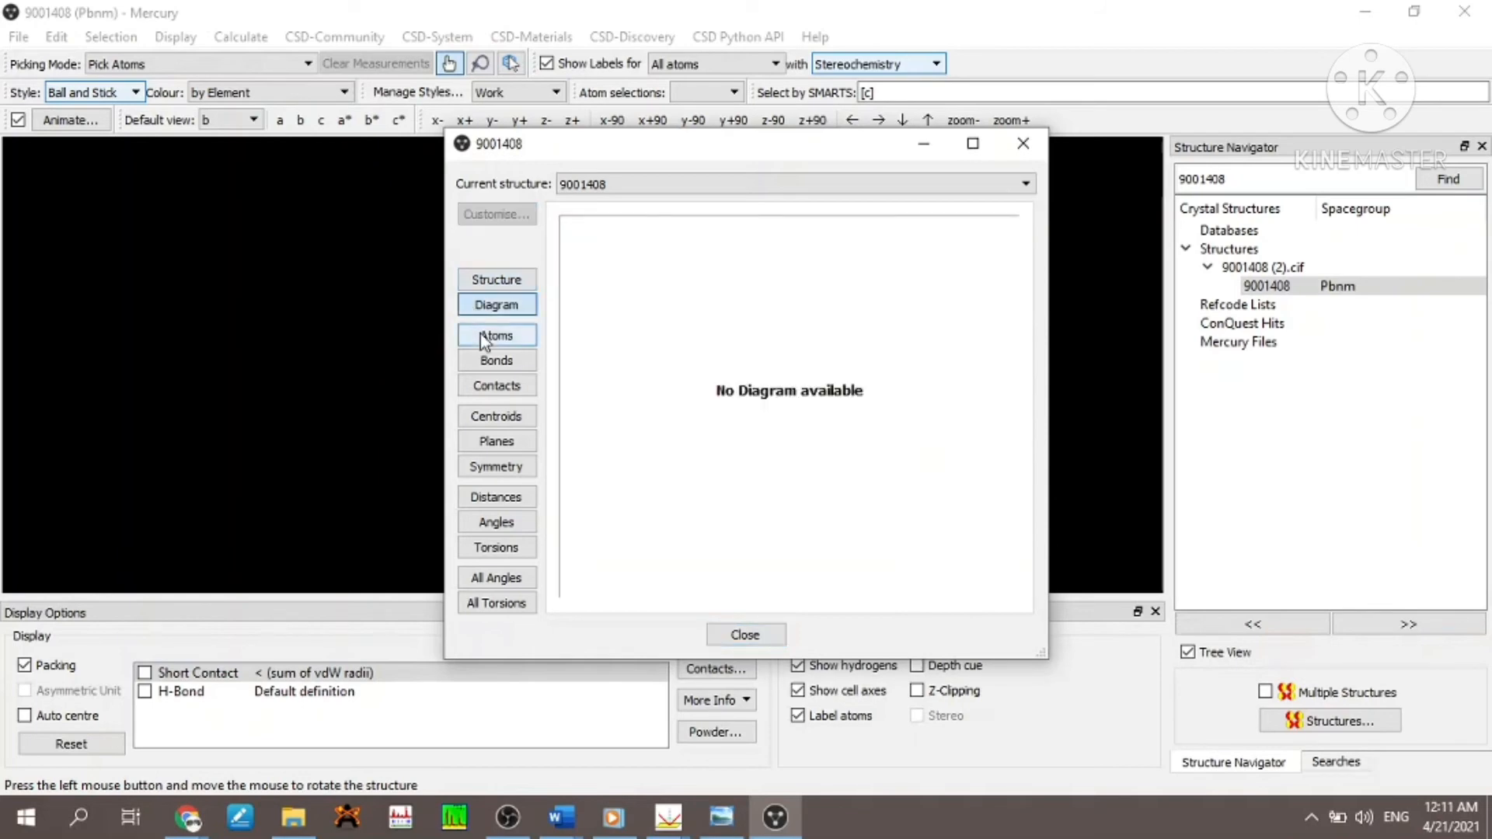
{"action": "left_click", "coordinate": [480, 333]}
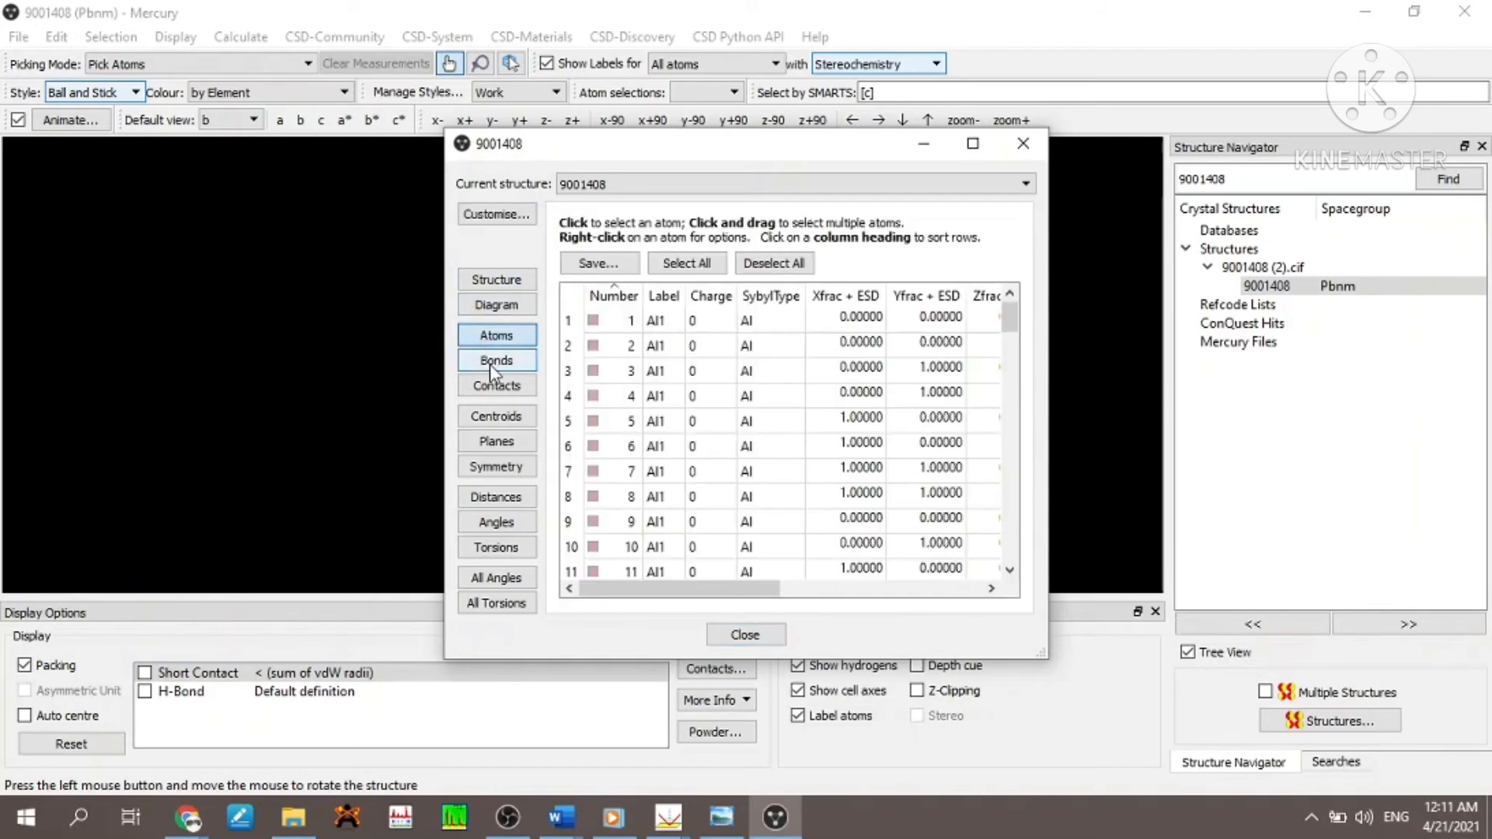
{"action": "left_click", "coordinate": [489, 364]}
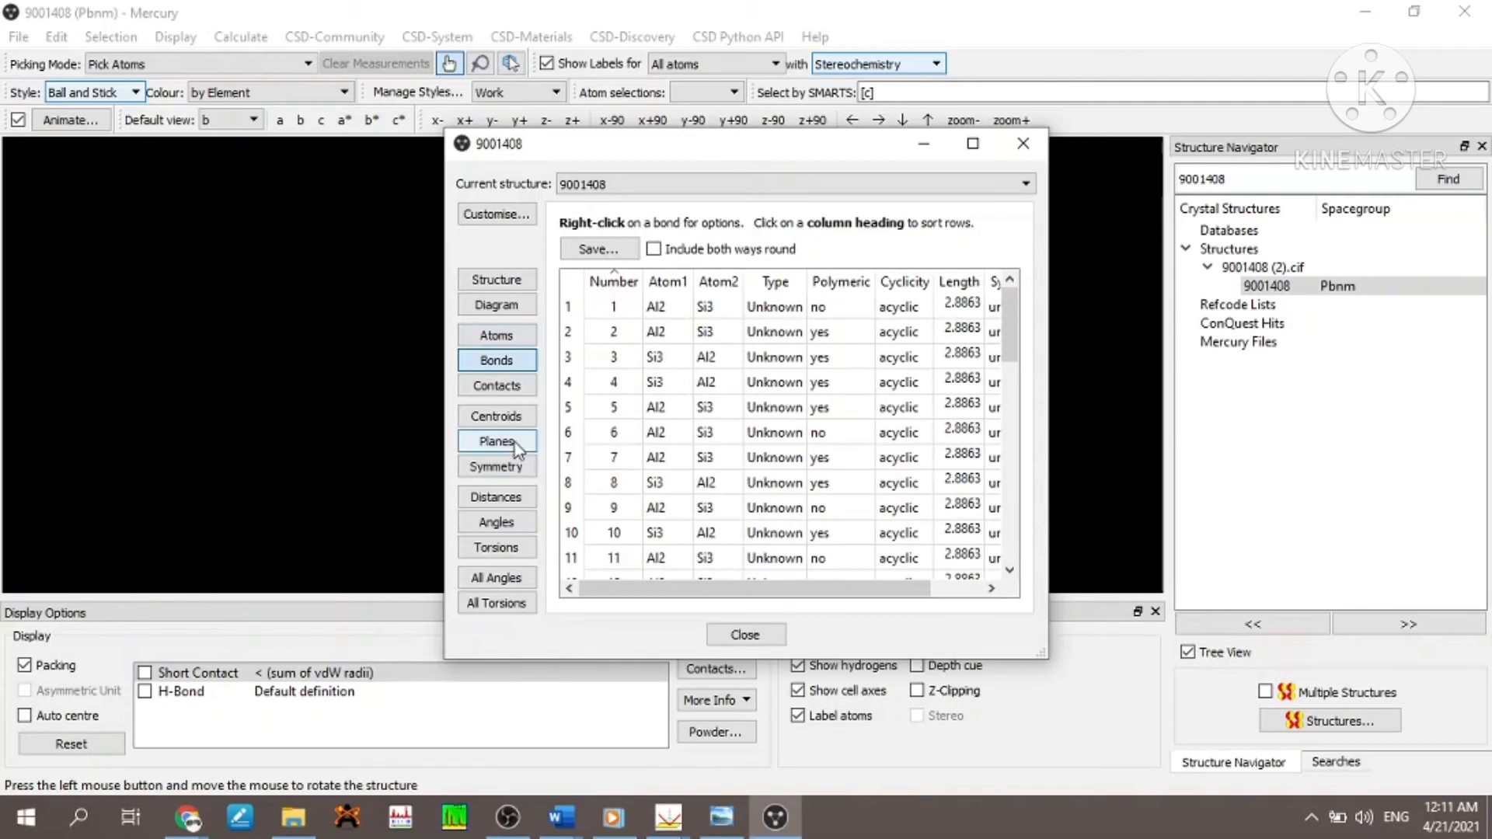
{"action": "left_click", "coordinate": [511, 469]}
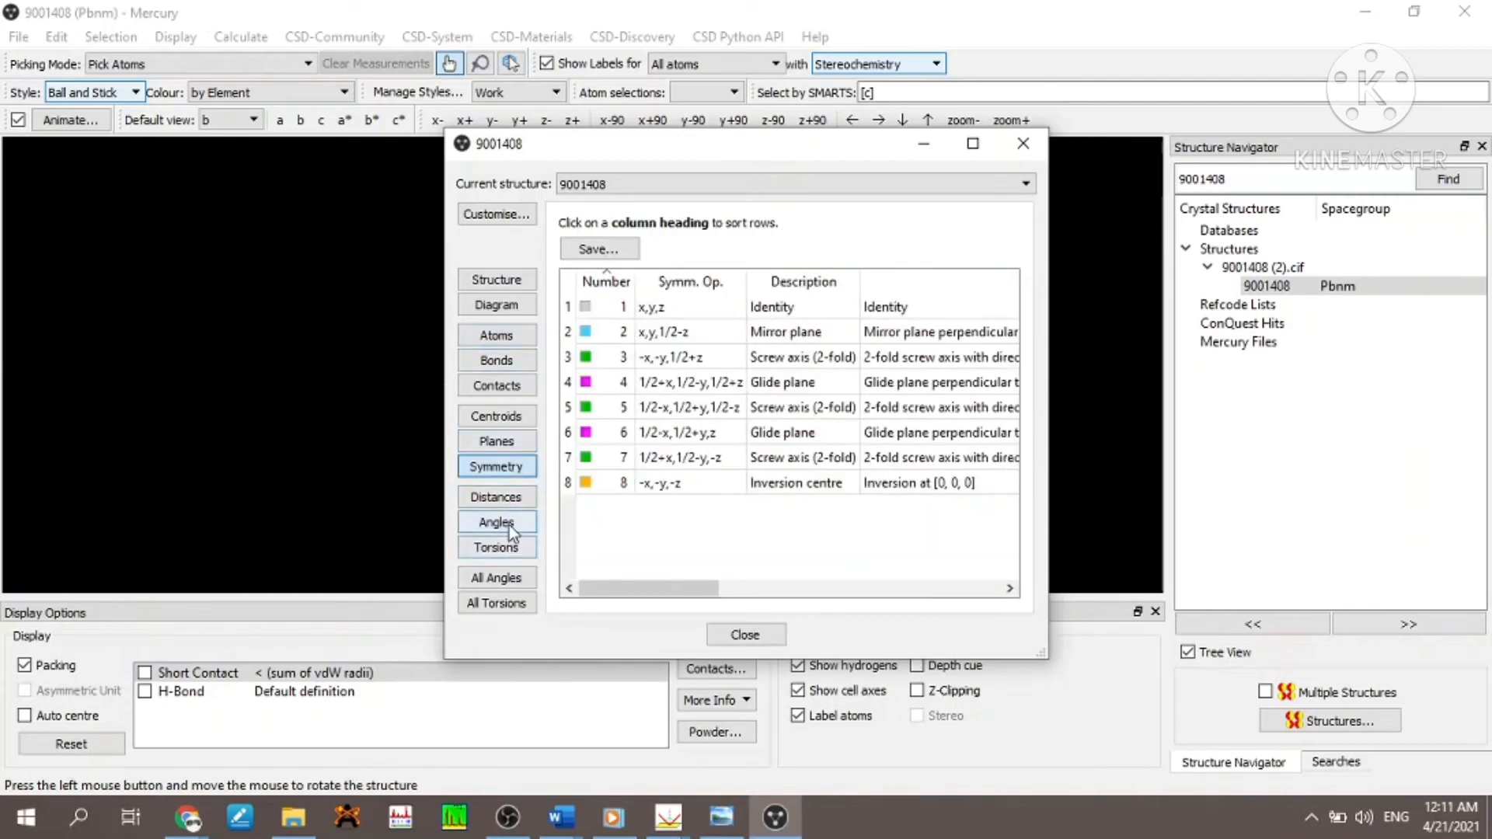
{"action": "left_click", "coordinate": [498, 549]}
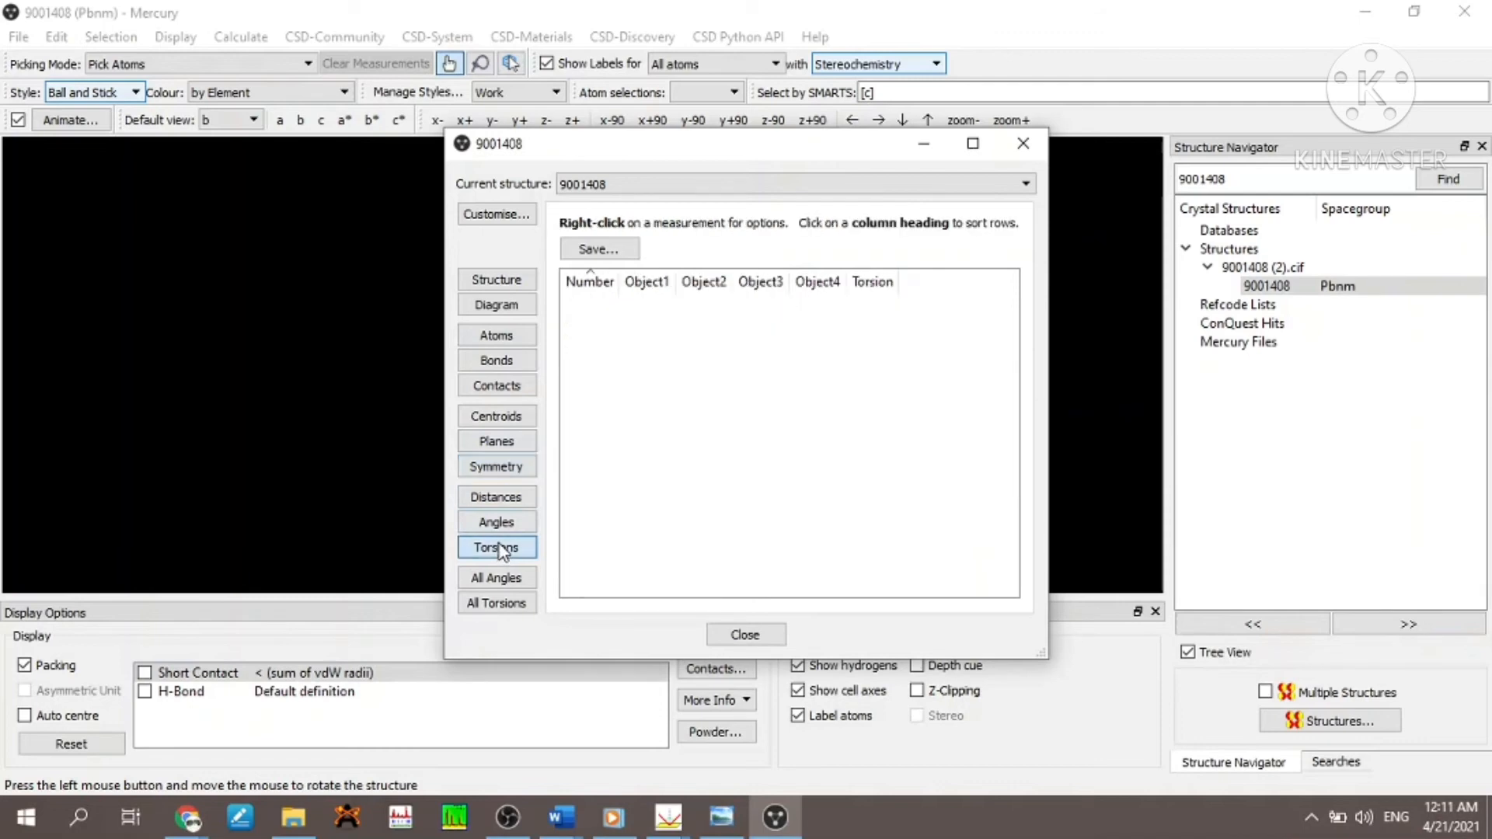
{"action": "left_click", "coordinate": [501, 583]}
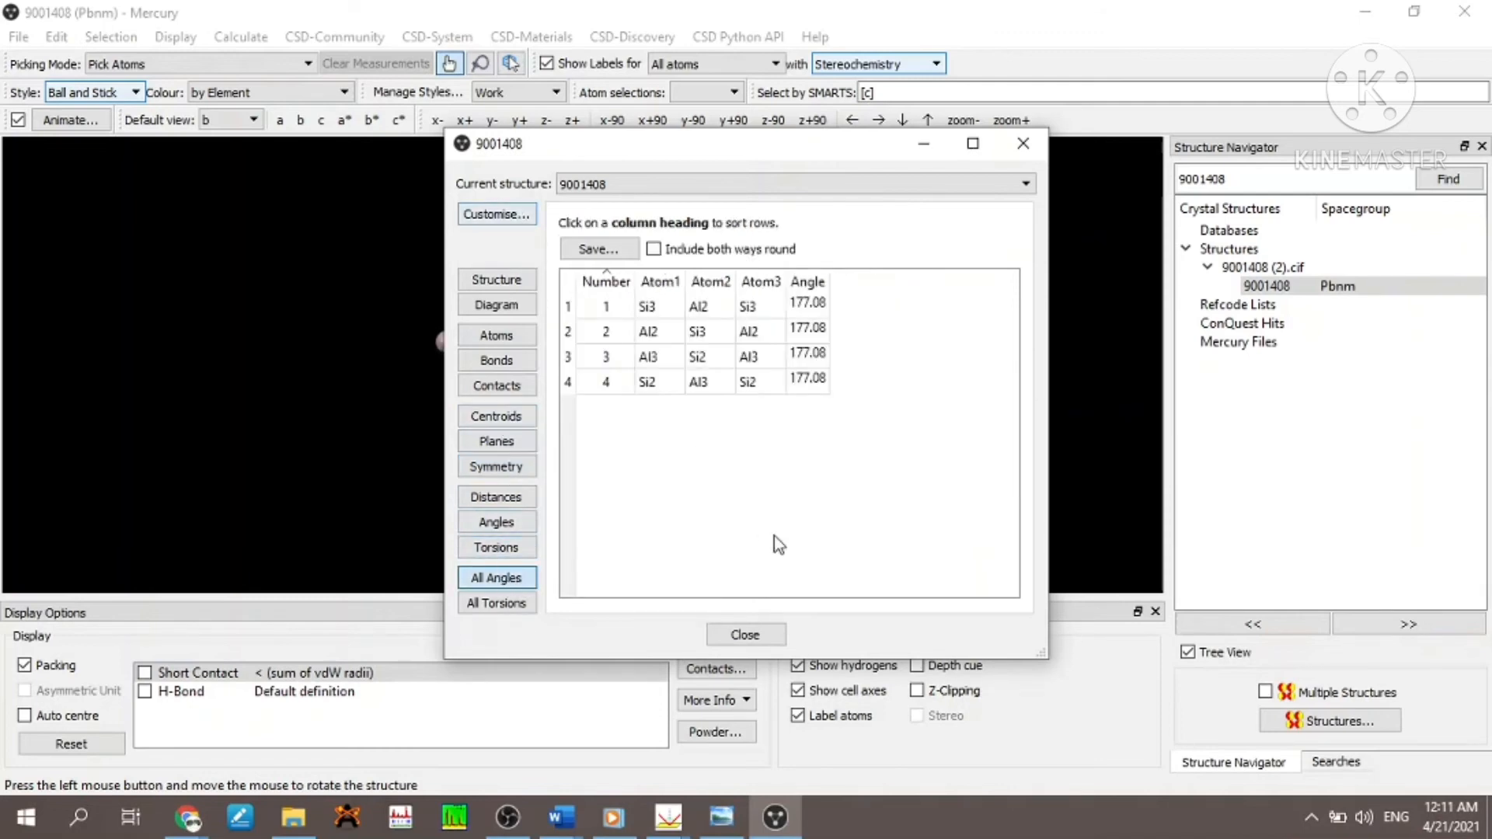
{"action": "left_click", "coordinate": [526, 284]}
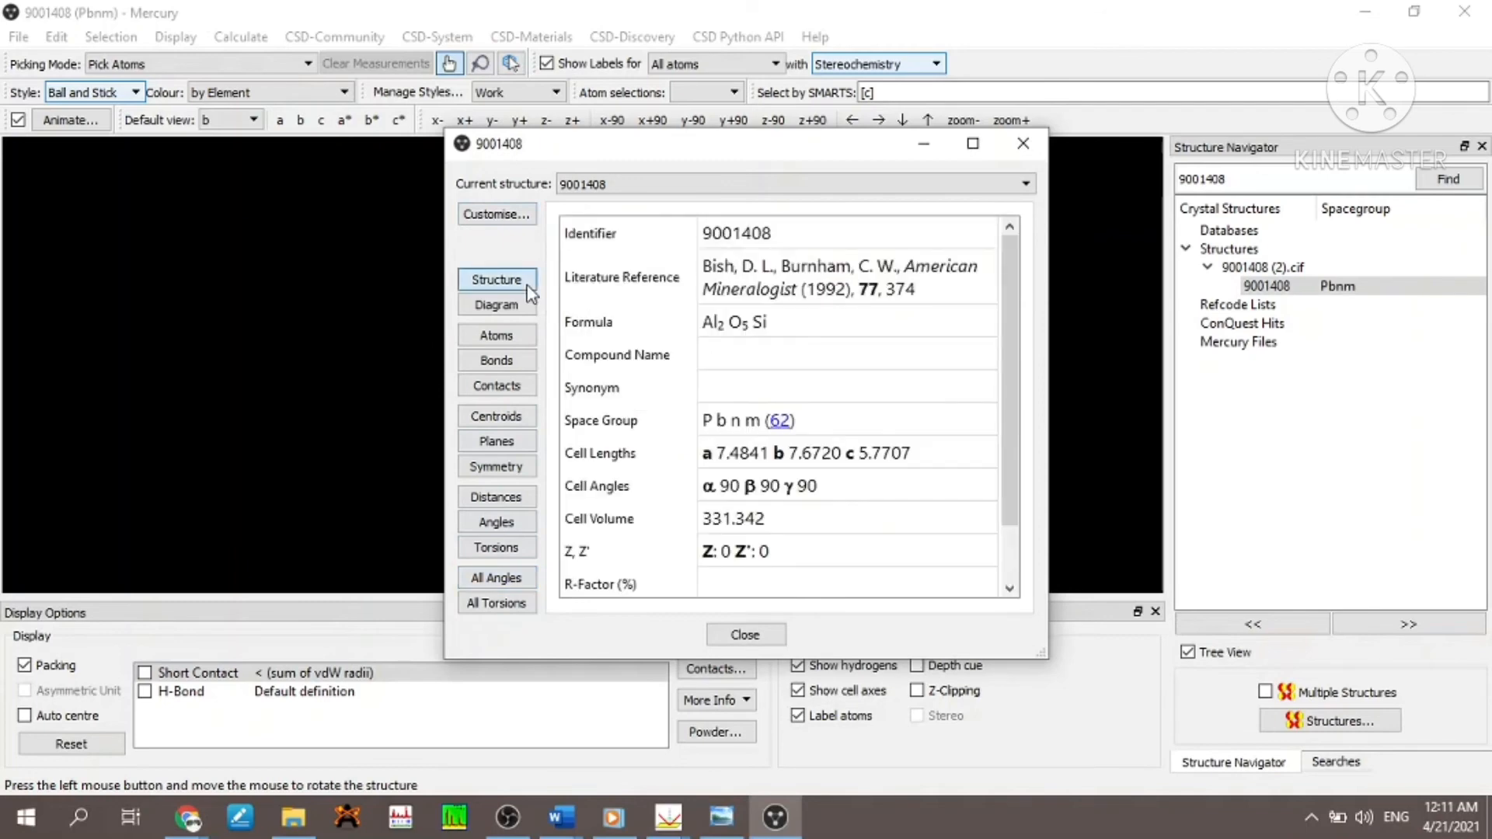
{"action": "left_click", "coordinate": [1006, 146]}
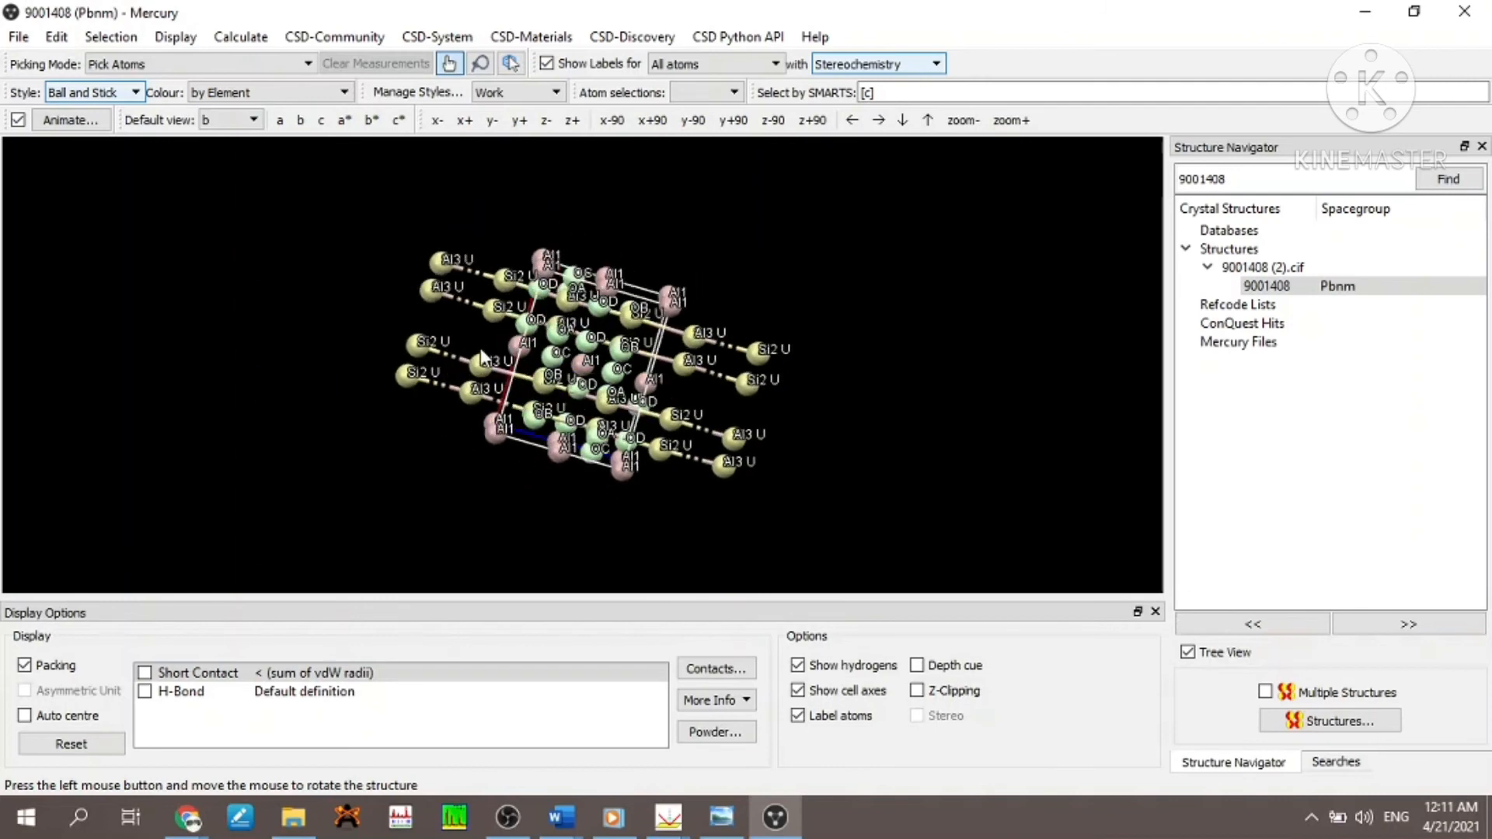
- Hide the unit cell axes of the packed structure
{"action": "left_click_drag", "start_coordinate": [481, 355], "coordinate": [697, 450]}
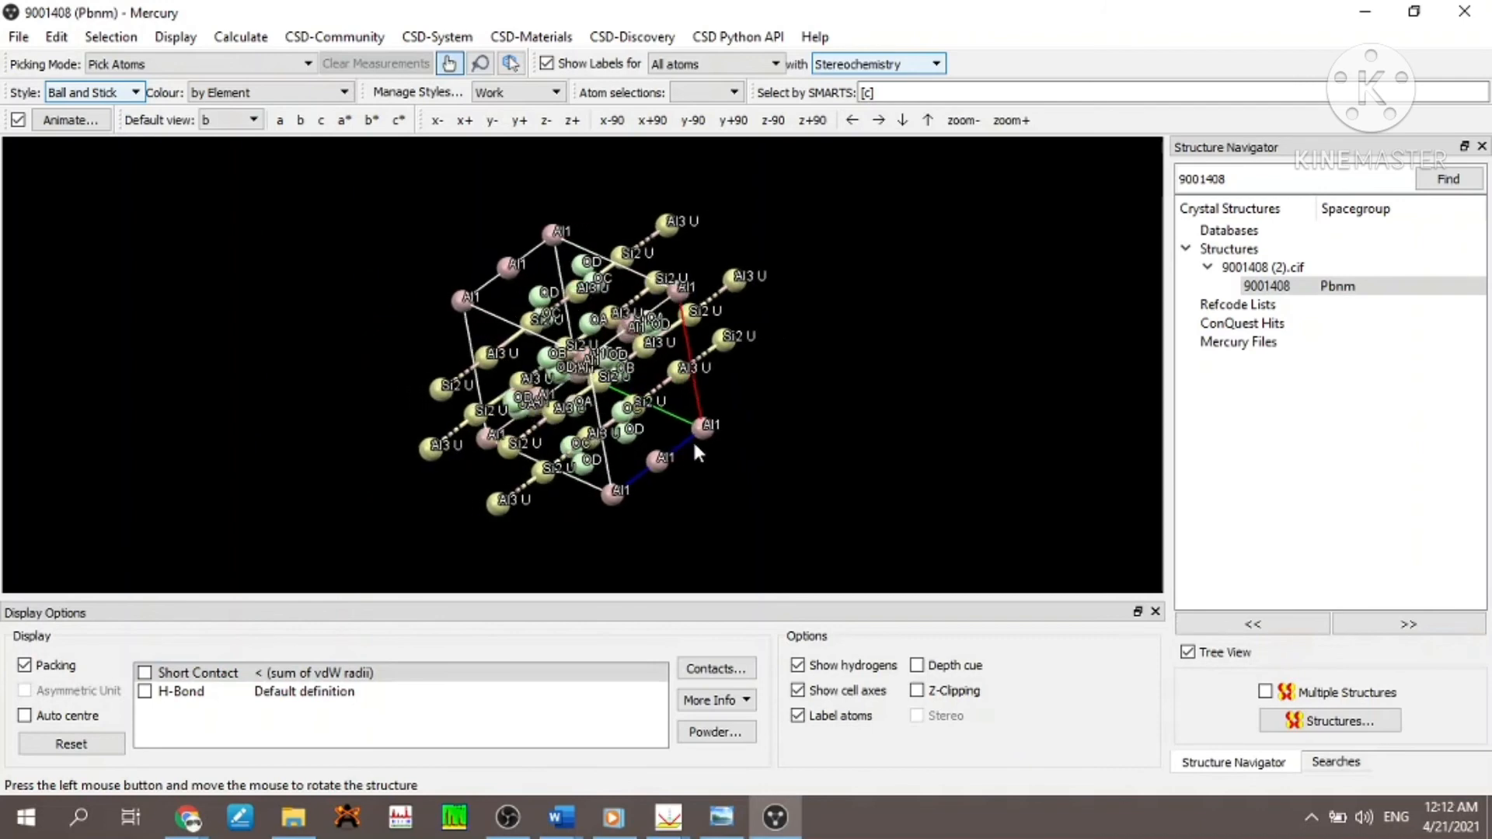
{"action": "left_click", "coordinate": [798, 690]}
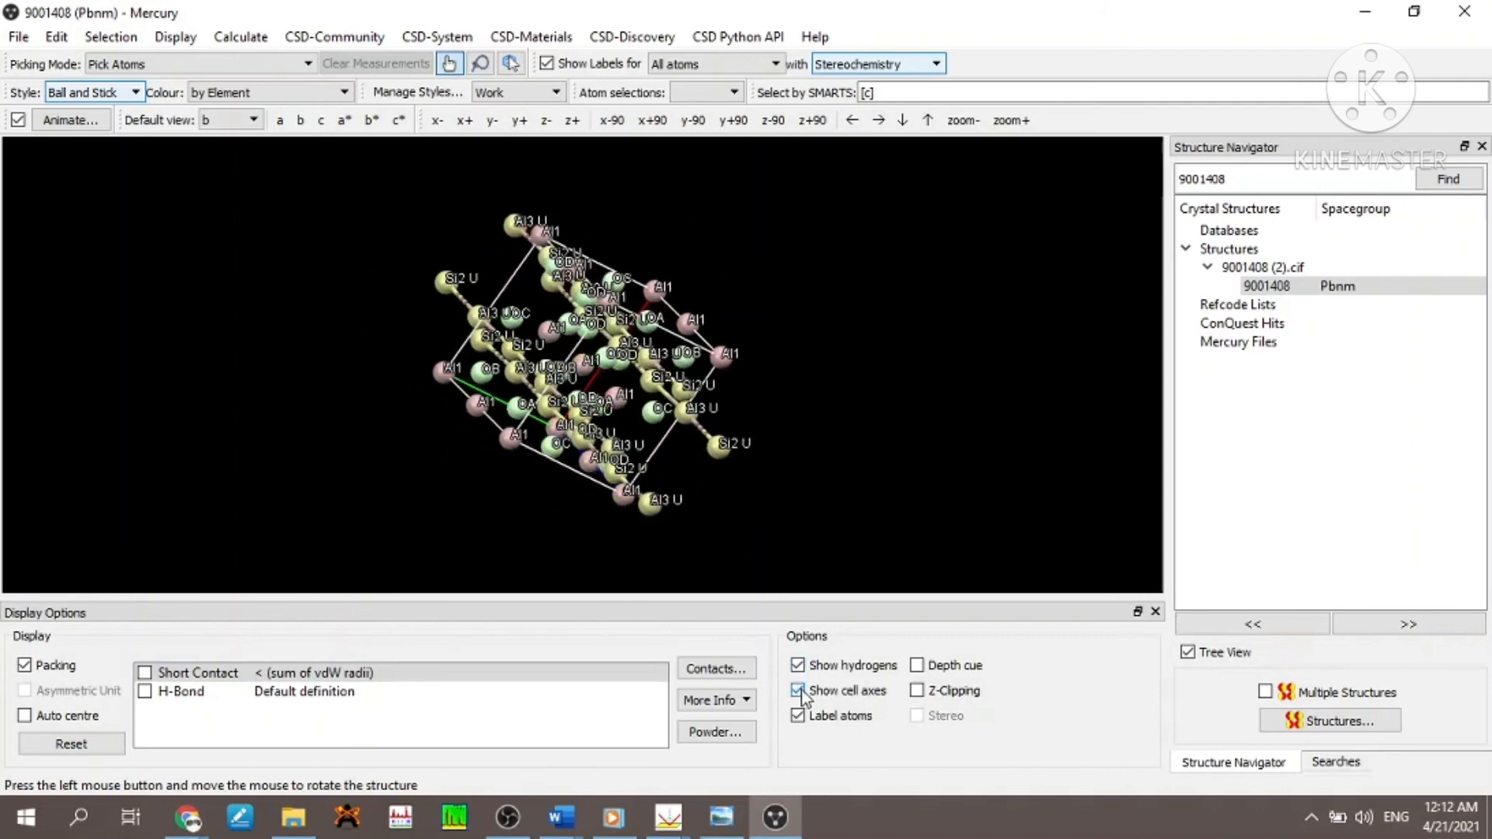
{"action": "left_click", "coordinate": [798, 690]}
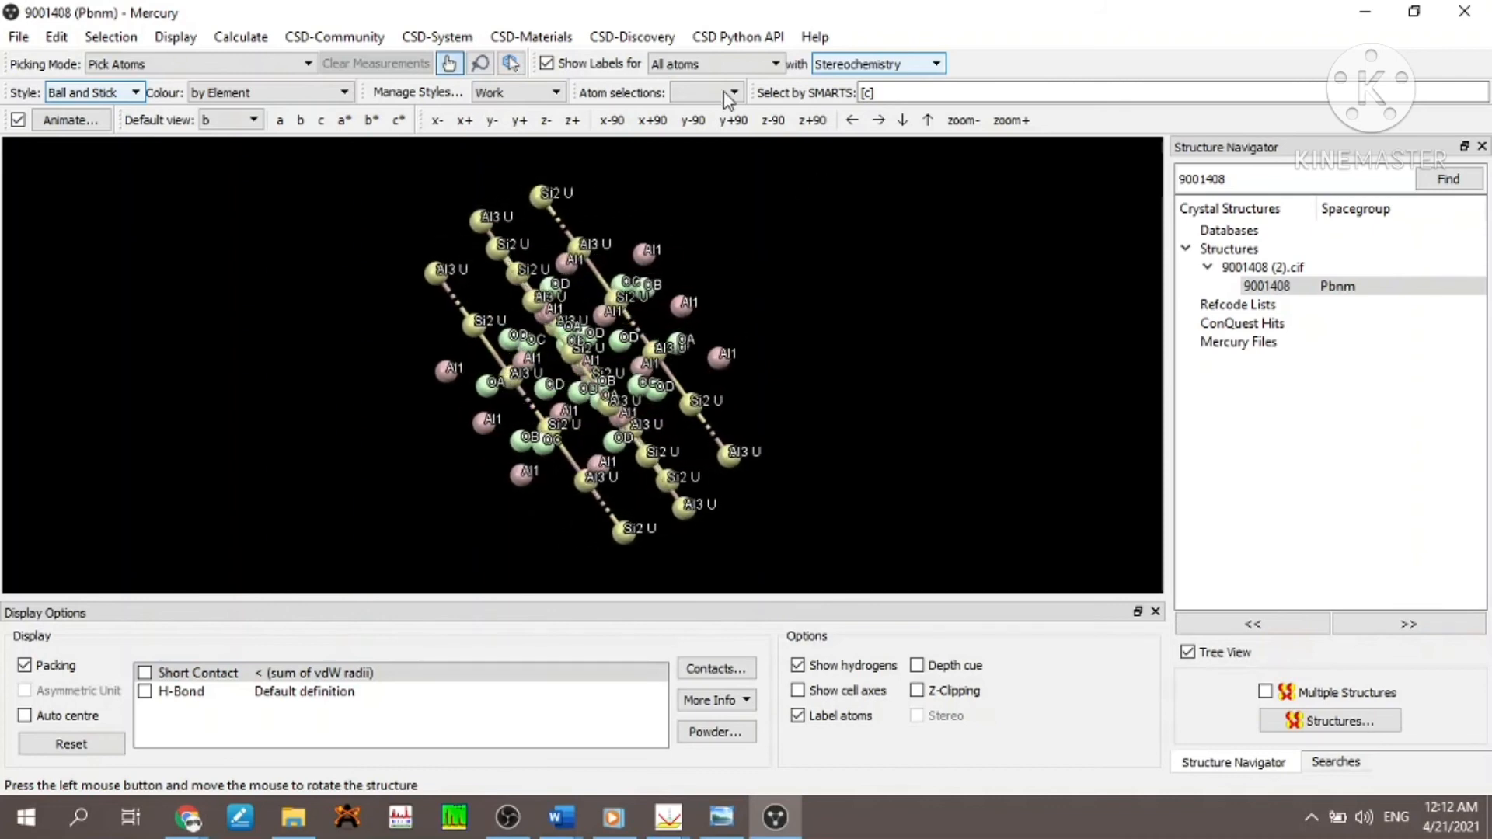
- Colour the packed structure by Symmetry equivalence, by Atomic displacement and by Symmetry operation in turn
{"action": "left_click", "coordinate": [343, 93]}
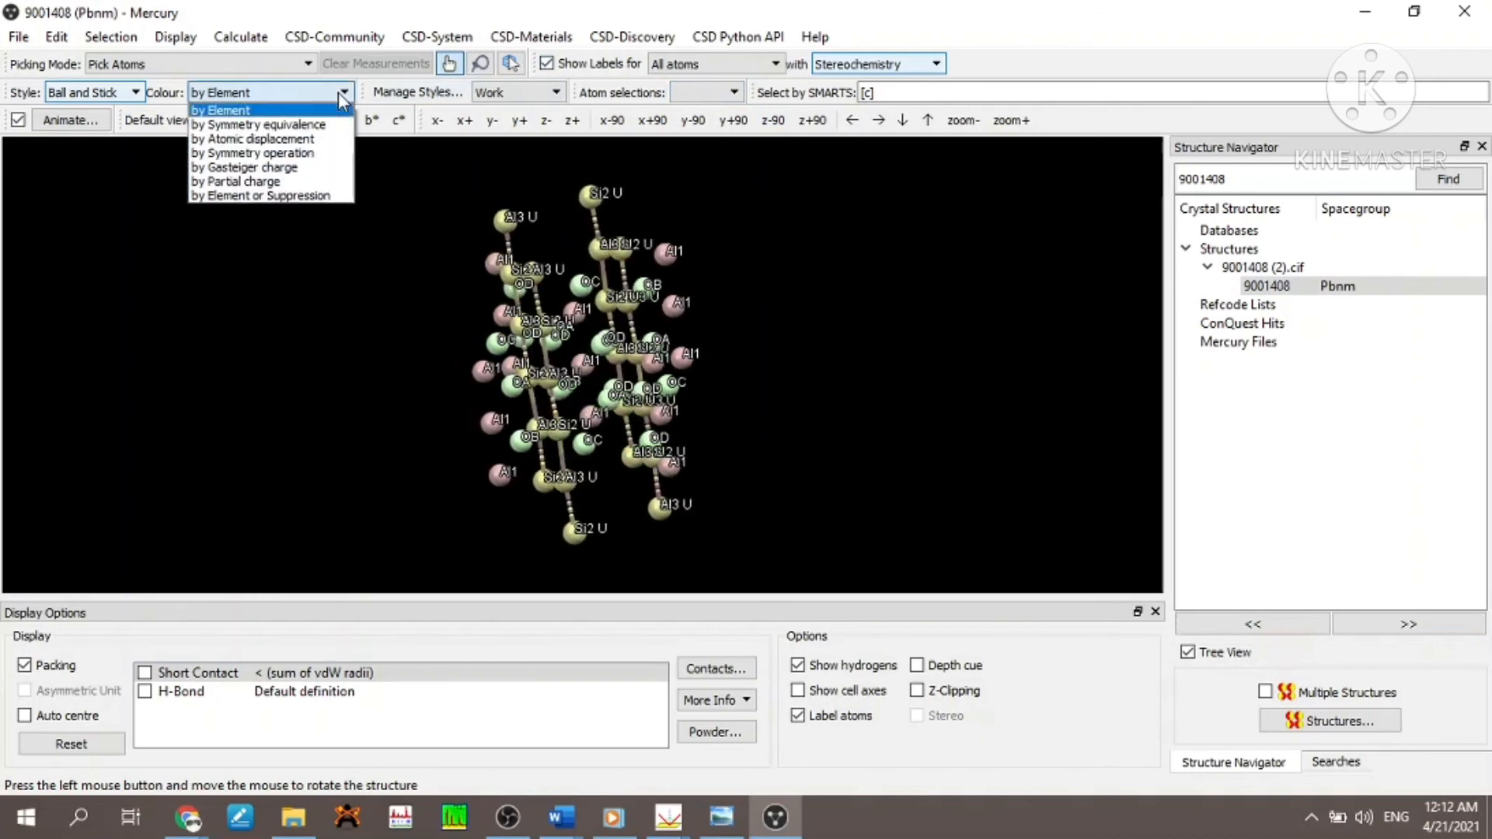
{"action": "left_click", "coordinate": [259, 124]}
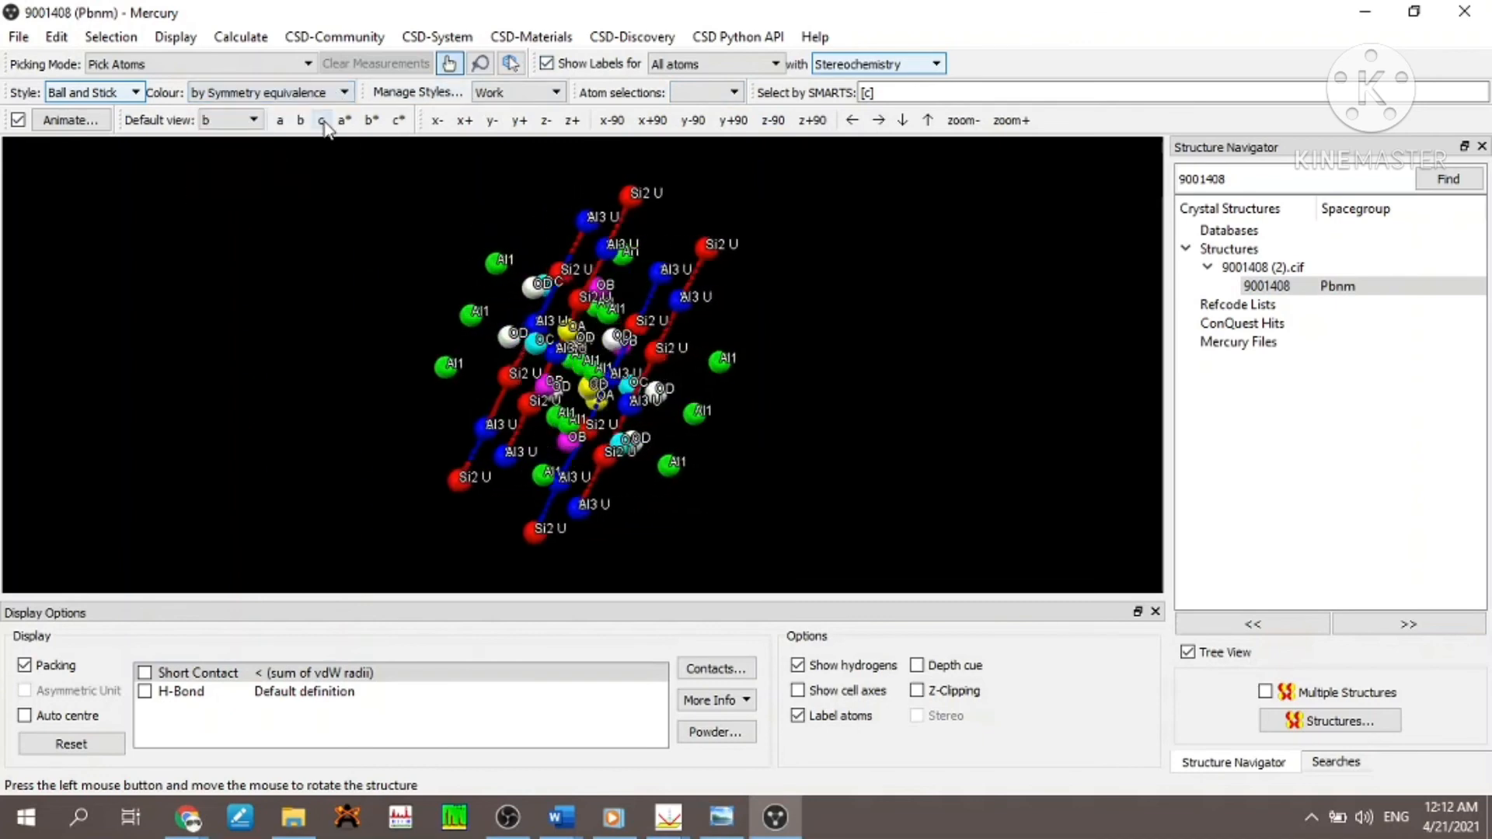
{"action": "left_click", "coordinate": [342, 92]}
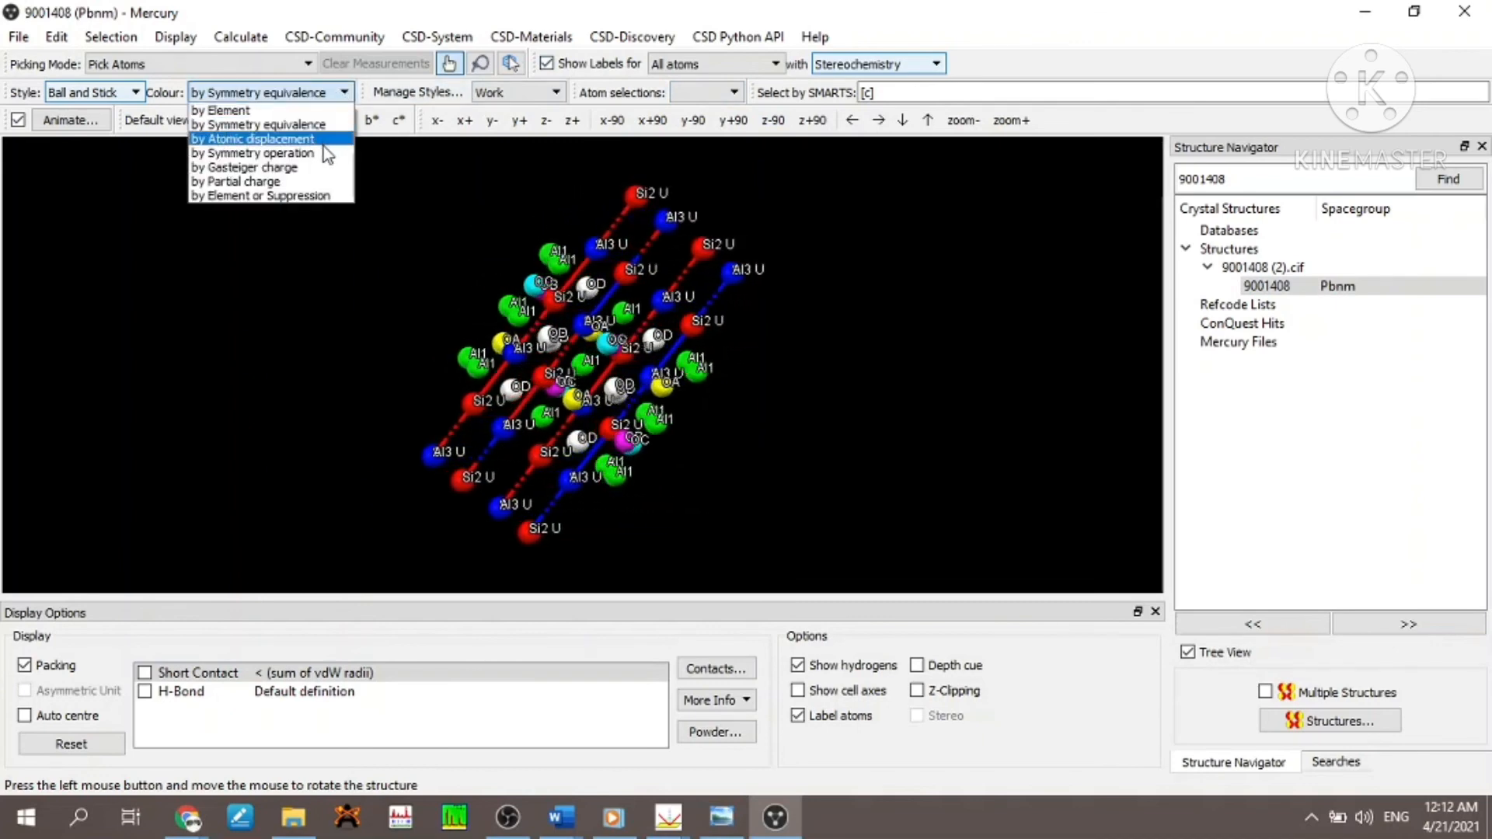
{"action": "left_click", "coordinate": [323, 140]}
{"action": "left_click", "coordinate": [343, 93]}
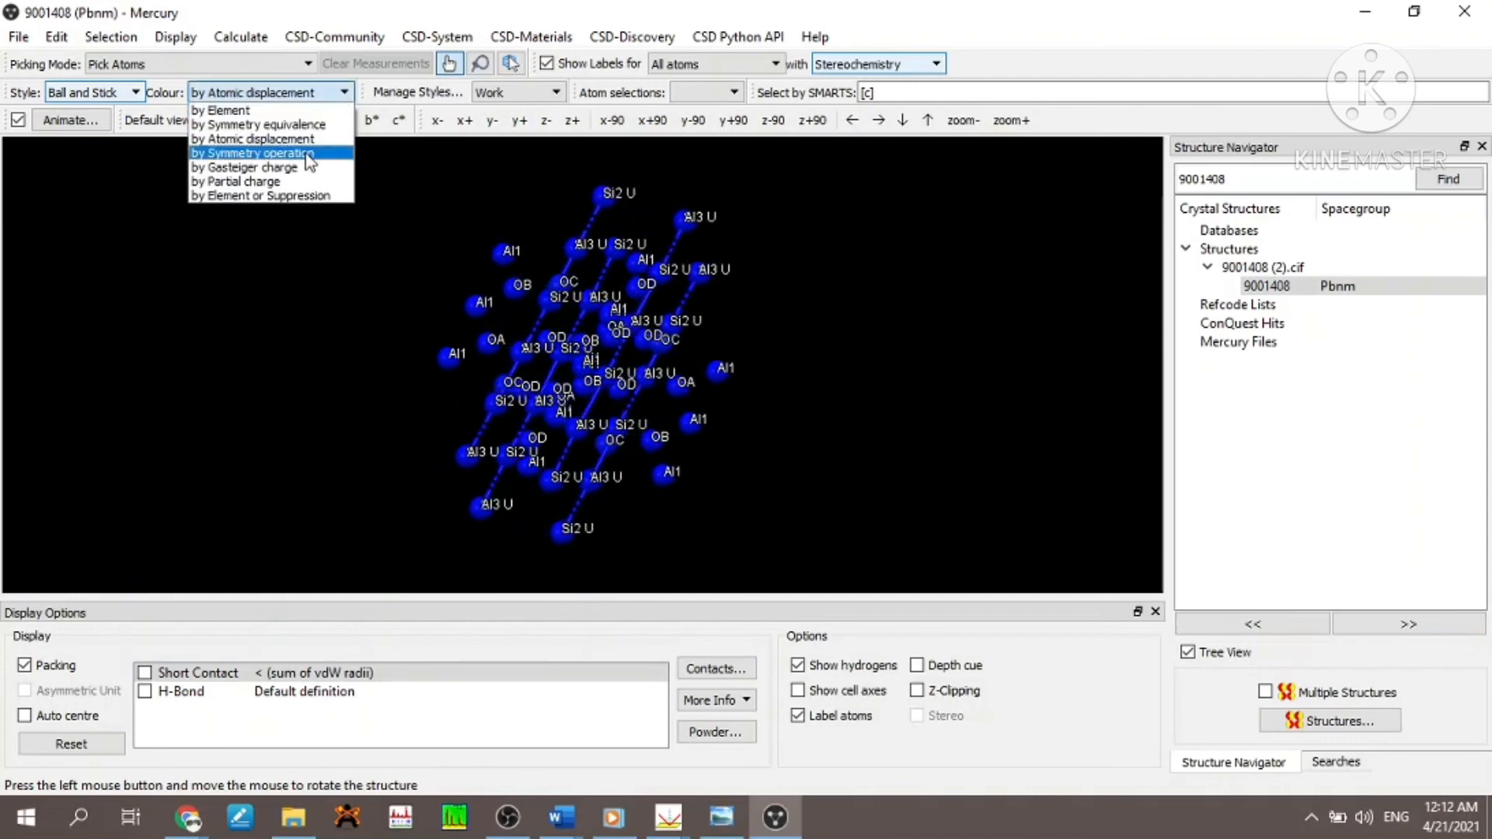
{"action": "left_click", "coordinate": [308, 154]}
- Colour the structure by Gasteiger charge and by Partial charge in turn, and end with by Element or Suppression
{"action": "left_click", "coordinate": [307, 92]}
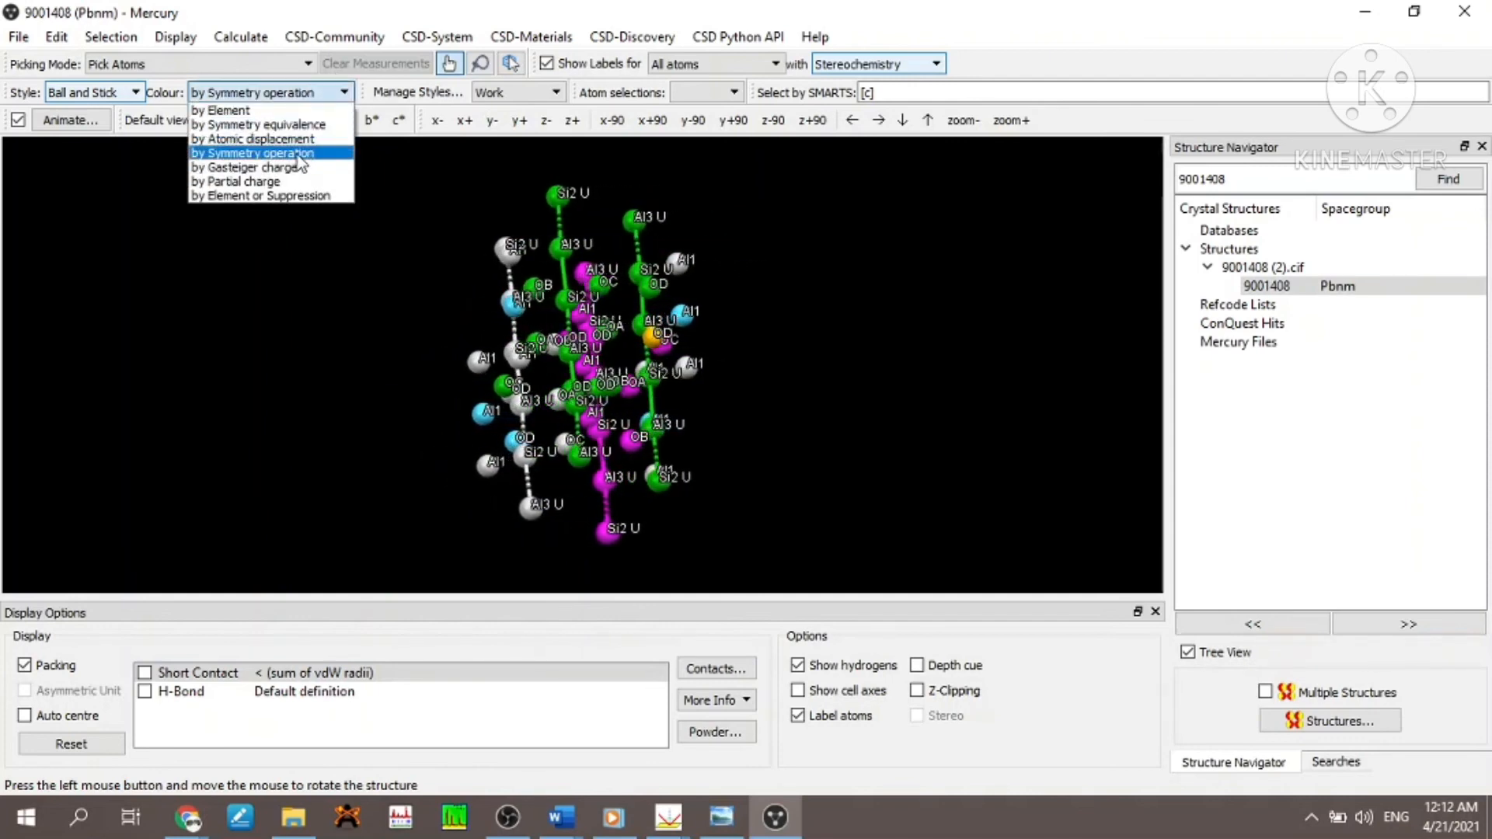
{"action": "left_click", "coordinate": [299, 167]}
{"action": "left_click", "coordinate": [342, 95]}
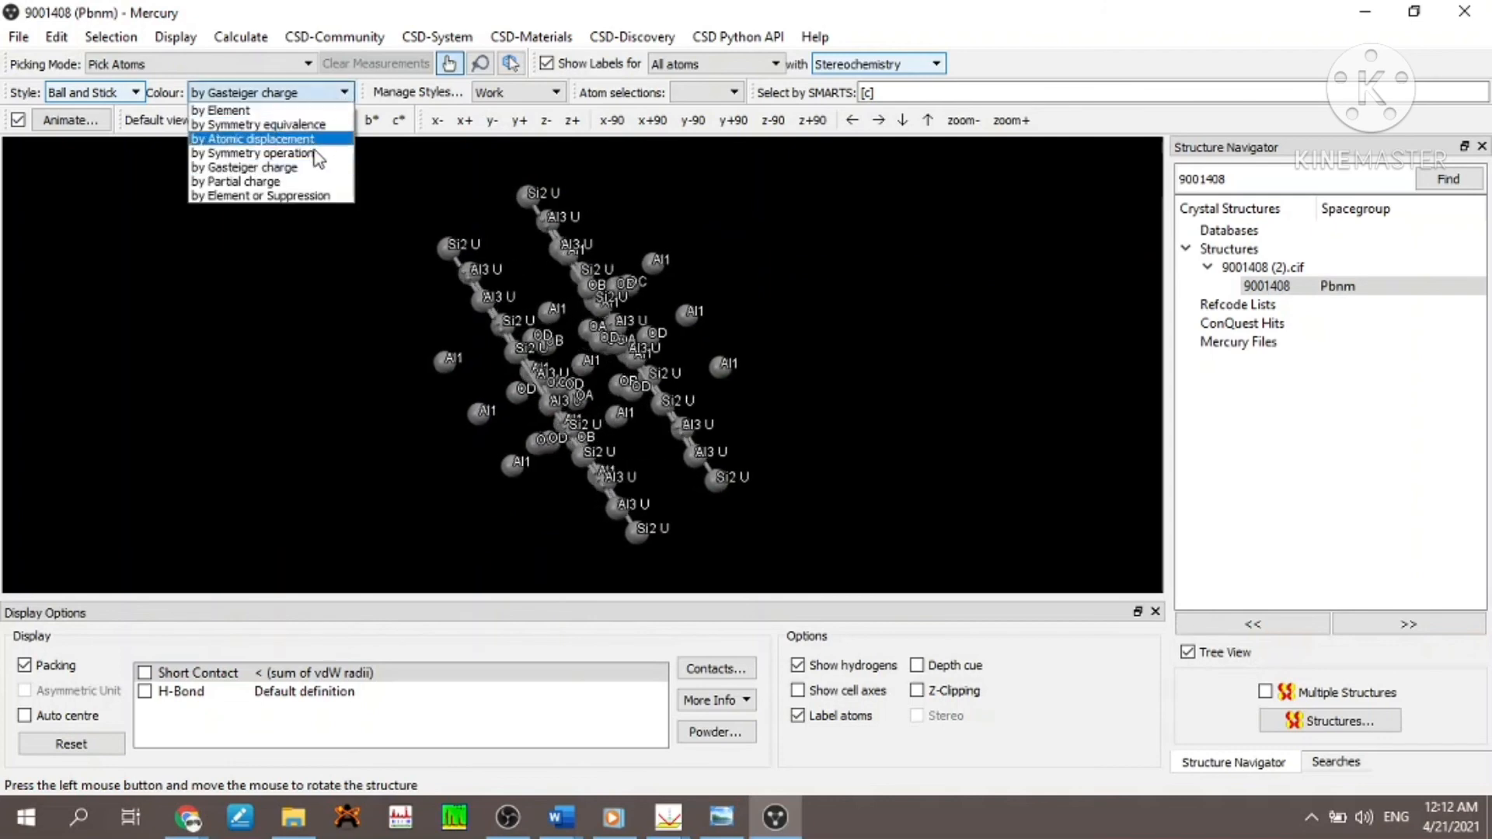
{"action": "left_click", "coordinate": [299, 181]}
{"action": "left_click", "coordinate": [342, 93]}
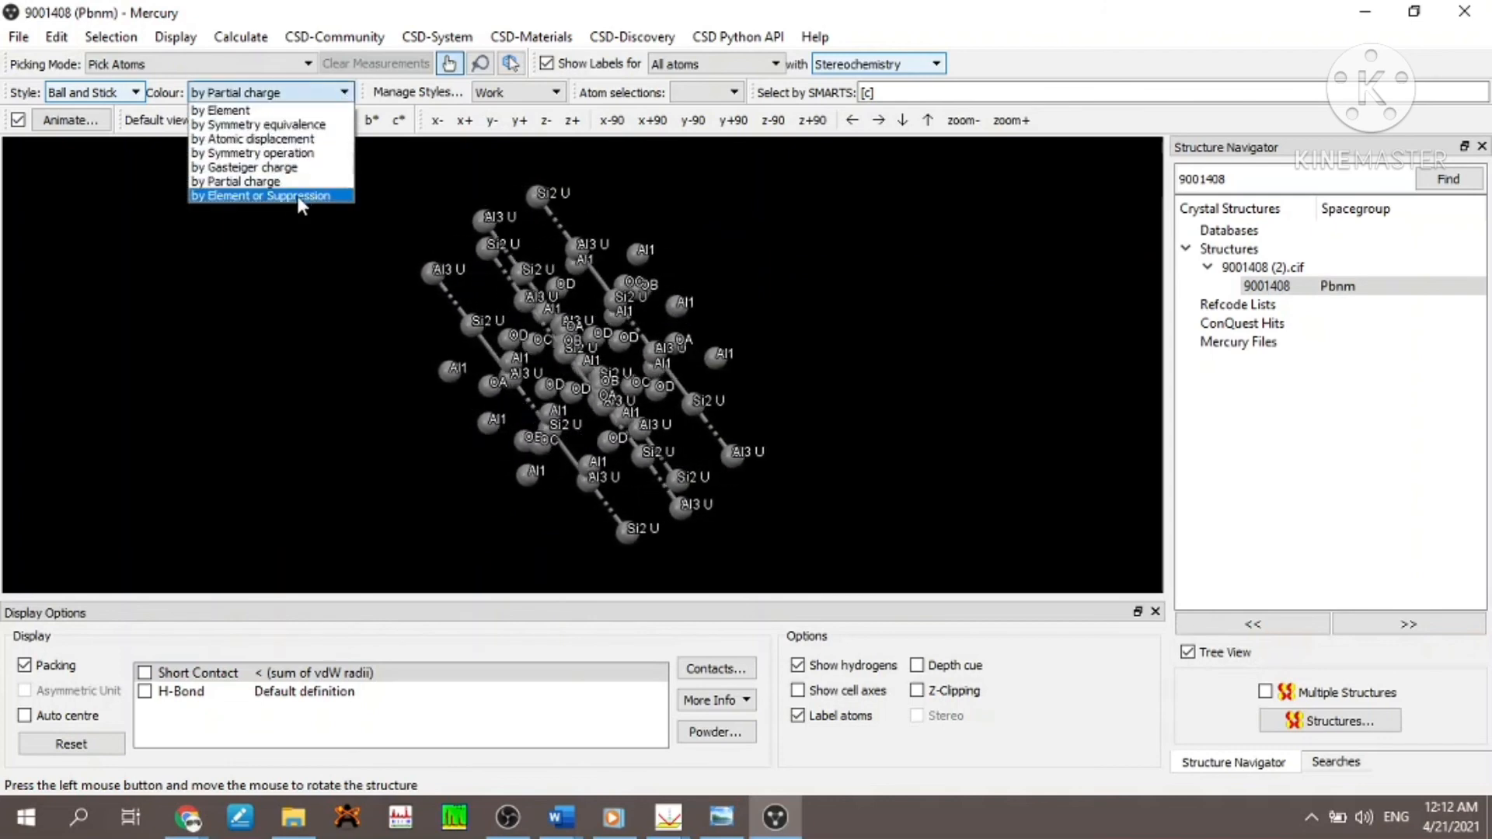
{"action": "left_click", "coordinate": [296, 196]}
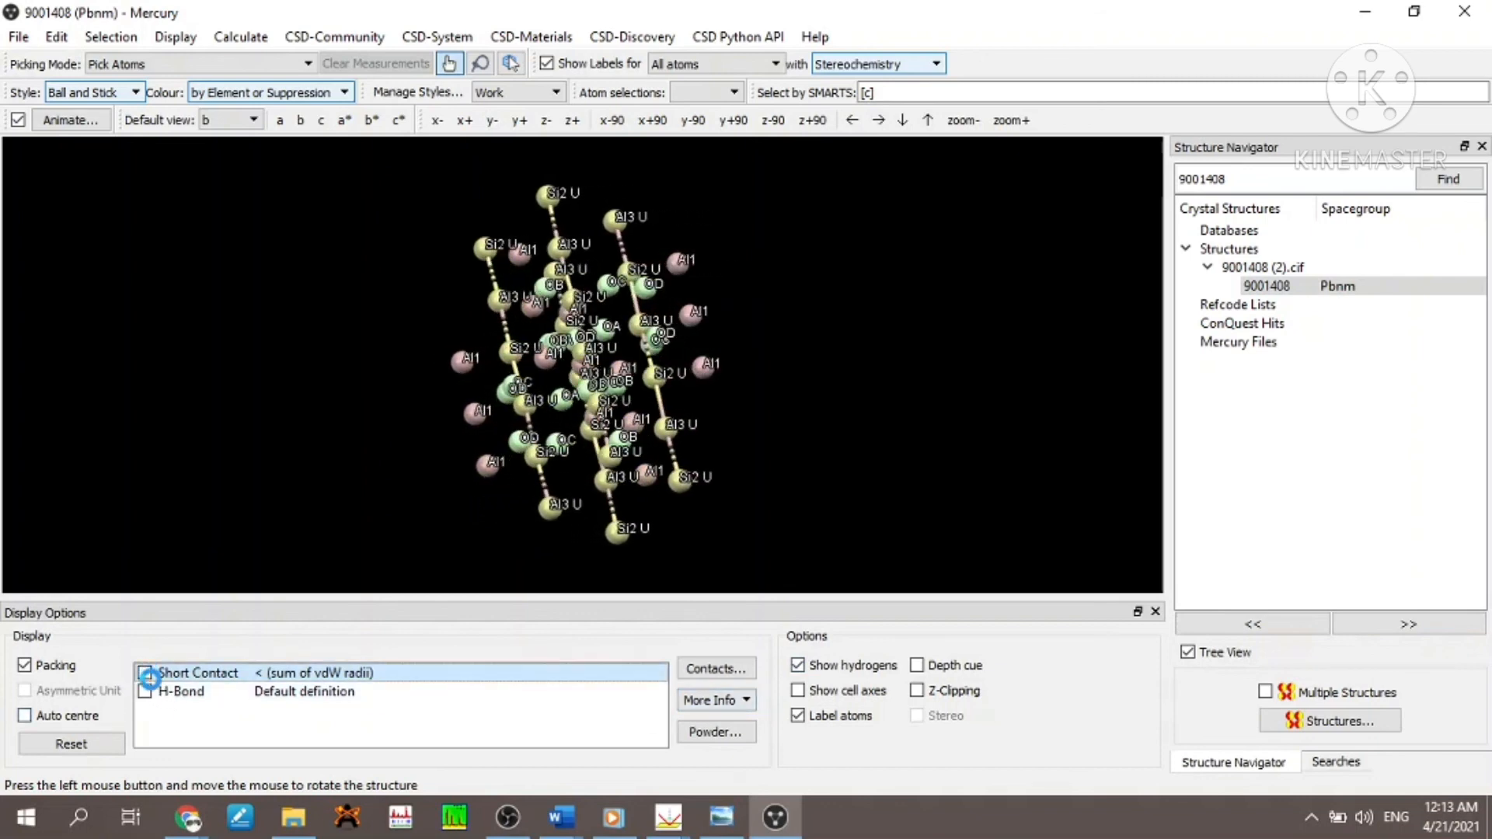
- Show the short contacts and hydrogen bonds of the packed structure, and turn both off again
{"action": "left_click", "coordinate": [146, 673]}
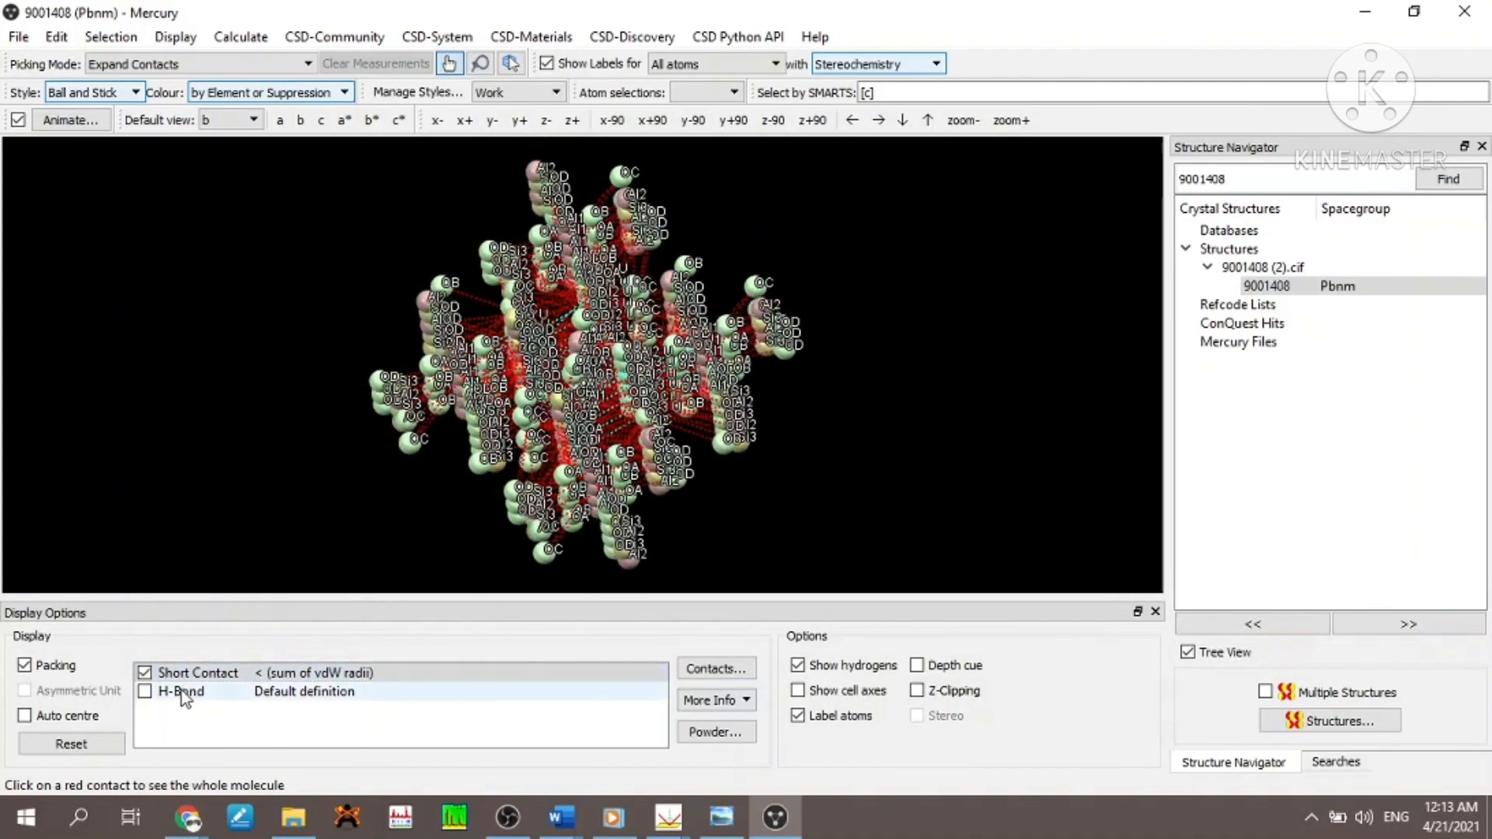
{"action": "left_click", "coordinate": [147, 691]}
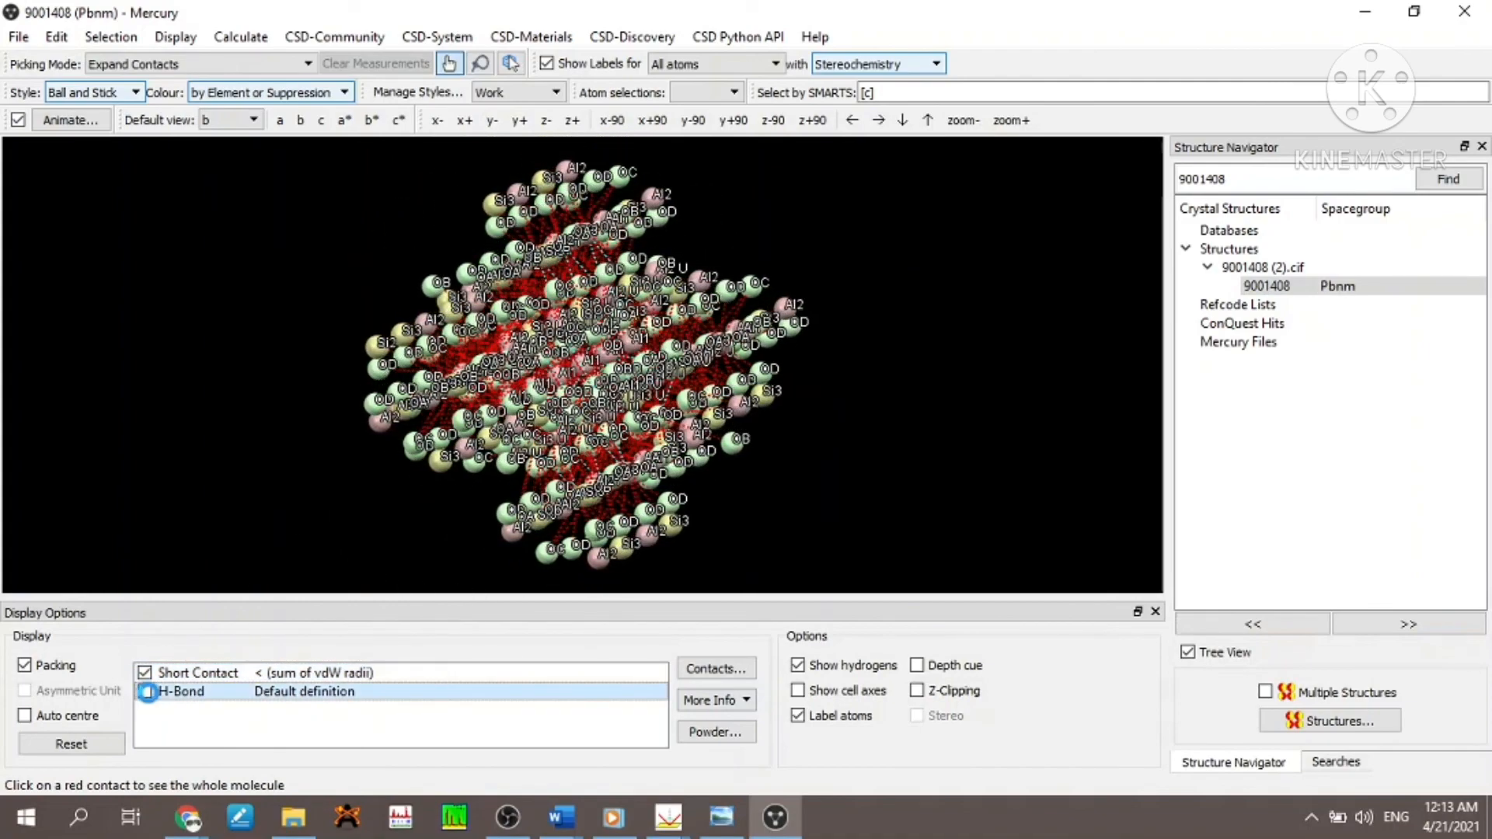
{"action": "left_click", "coordinate": [145, 691]}
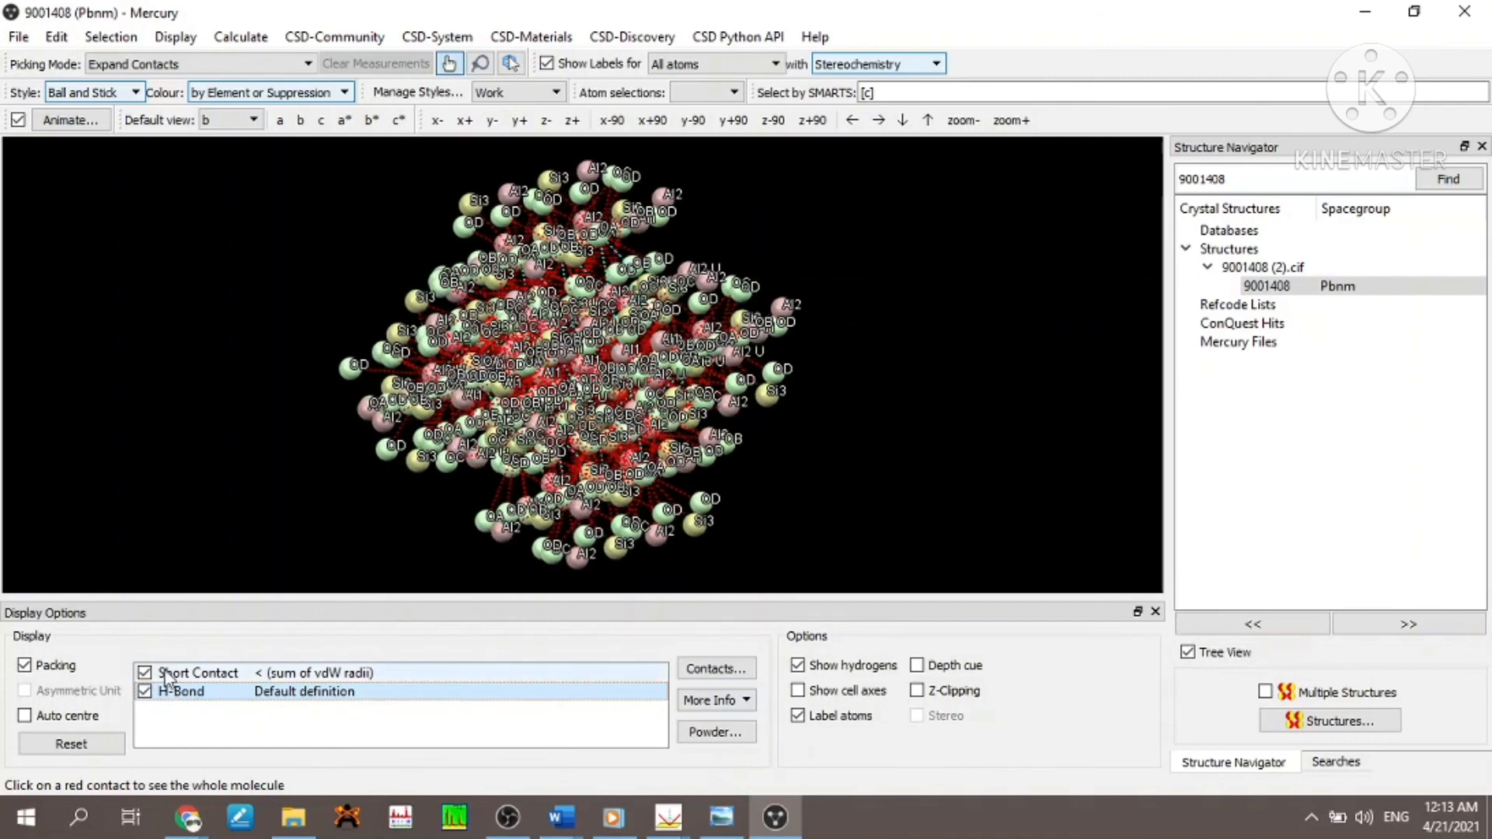
{"action": "left_click", "coordinate": [144, 673]}
{"action": "left_click", "coordinate": [145, 692]}
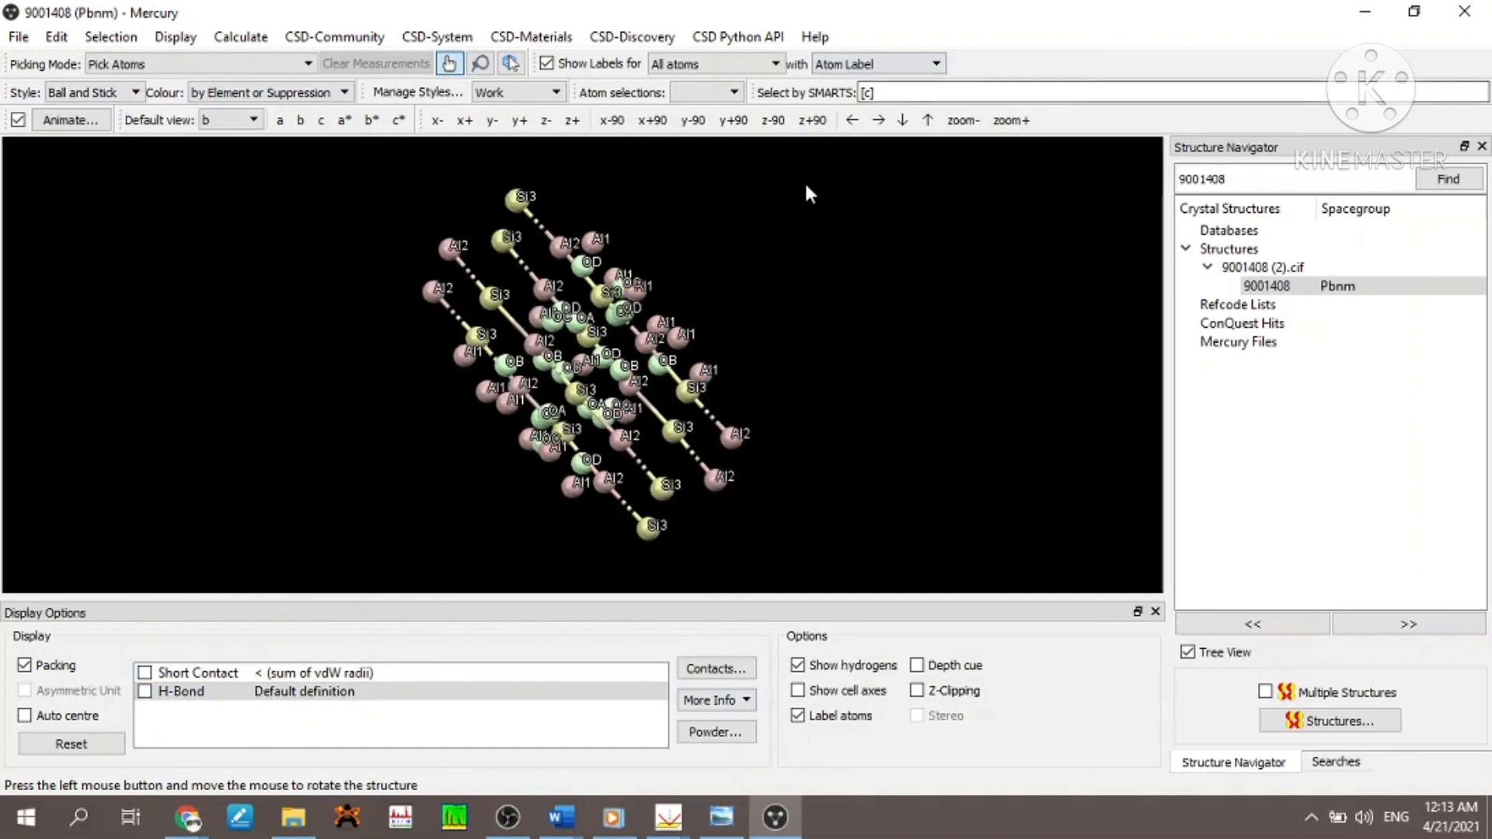
- Label all atoms with their Element, and switch the label content to Atom Label
{"action": "left_click", "coordinate": [874, 64]}
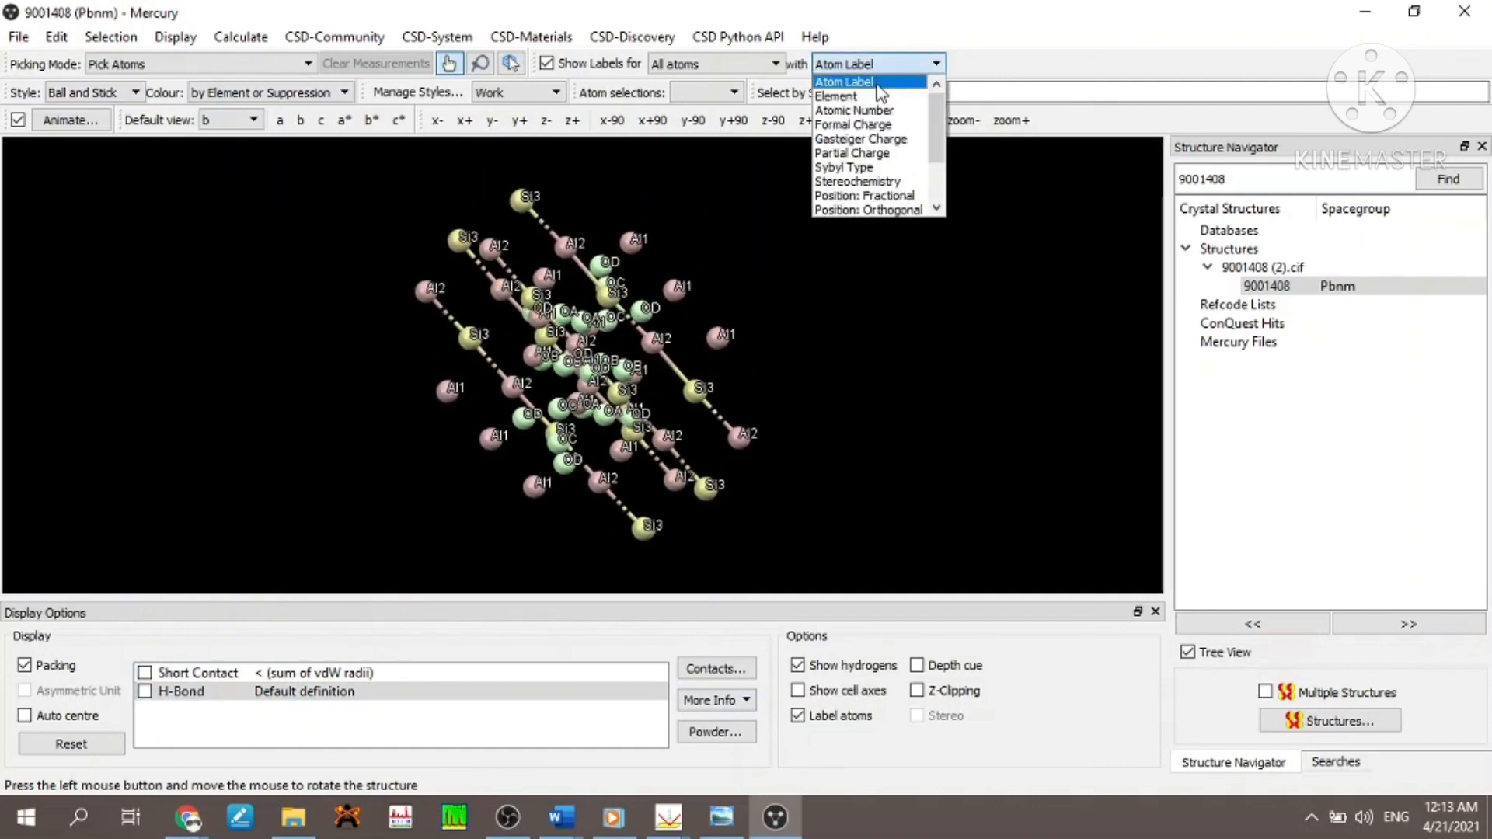
{"action": "left_click", "coordinate": [875, 97]}
{"action": "left_click", "coordinate": [886, 65]}
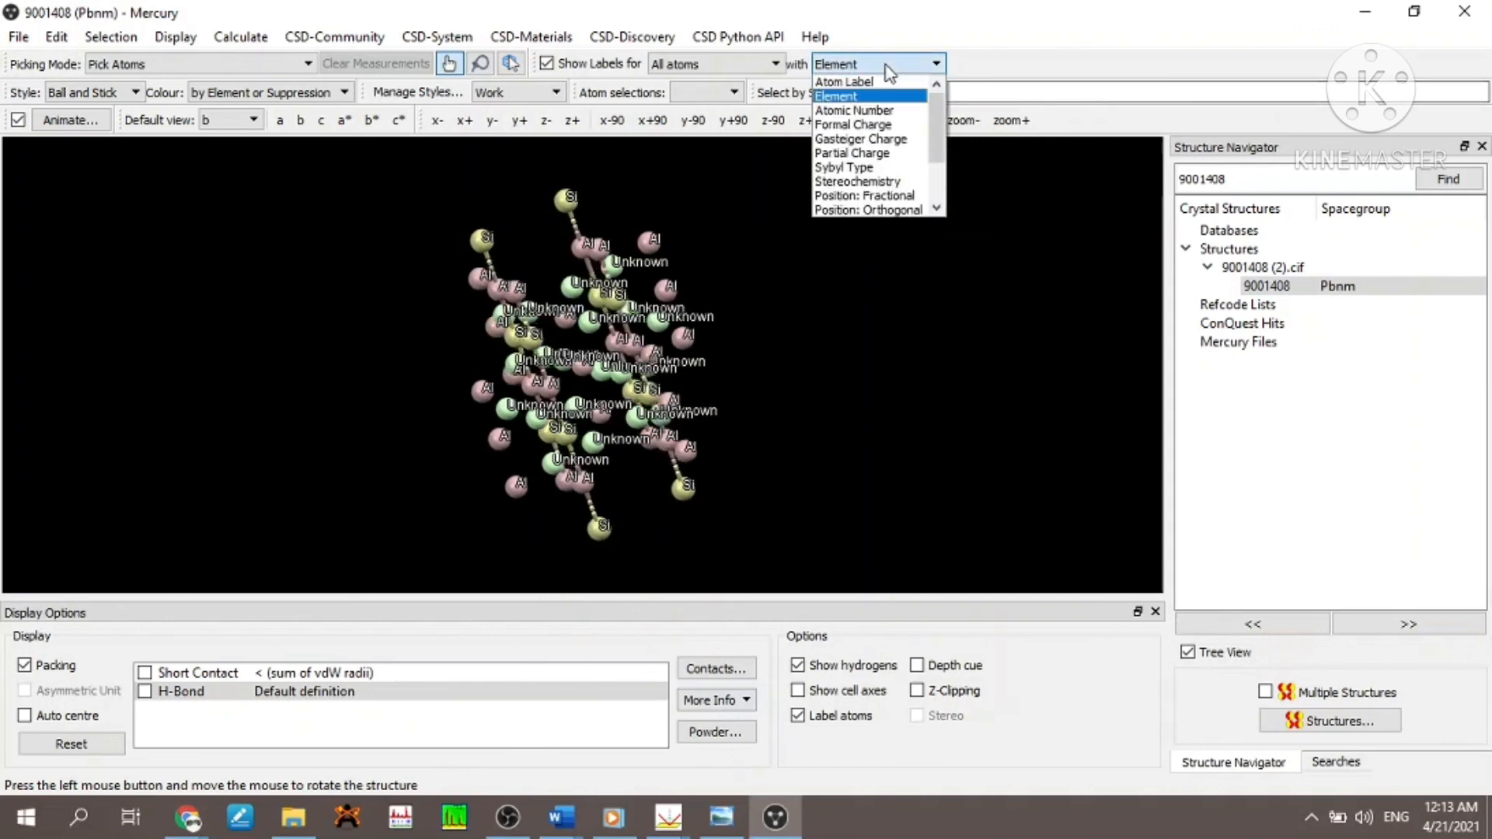
{"action": "left_click", "coordinate": [844, 82]}
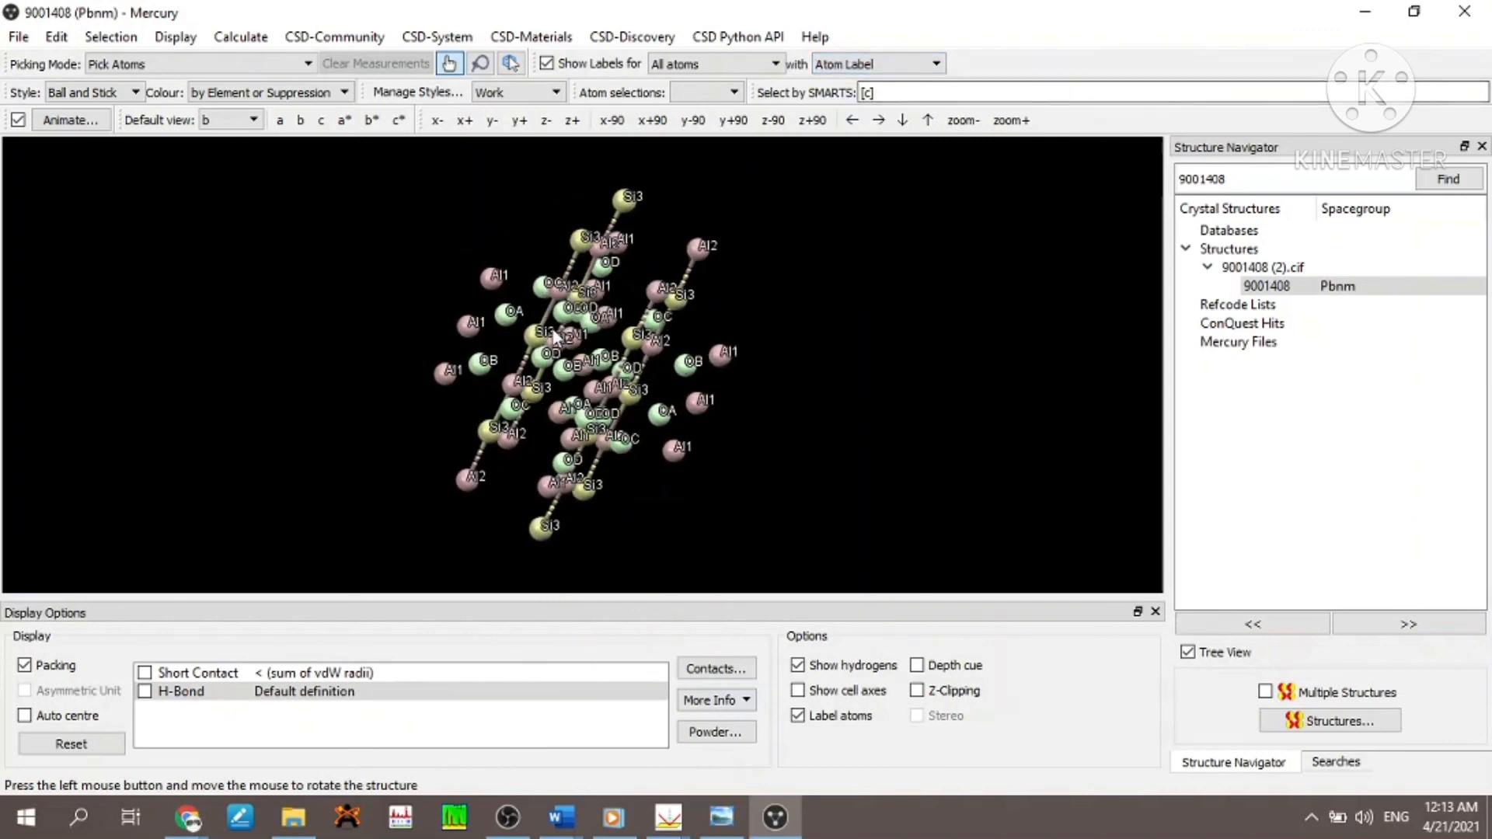